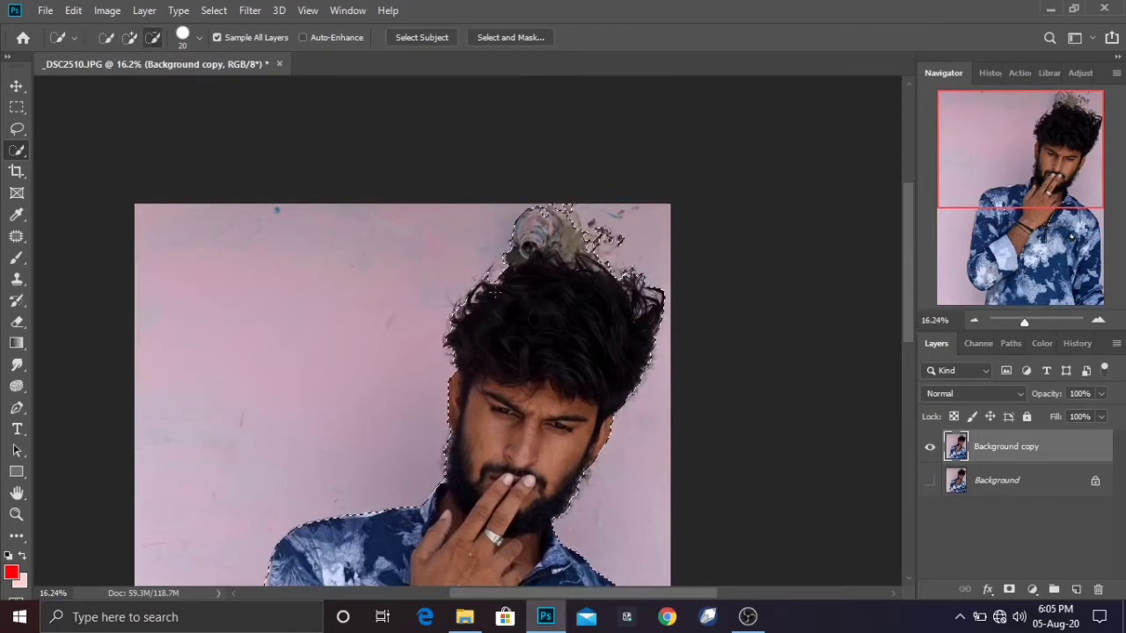
Subtract the stained wall patches above the hair from the selection and feather the selection by 2 pixels.
{"action": "mouse_move", "coordinate": [585, 273]}
{"action": "left_mouse_down"}
{"action": "mouse_move", "coordinate": [616, 256]}
{"action": "mouse_move", "coordinate": [563, 214]}
{"action": "mouse_move", "coordinate": [604, 240]}
{"action": "left_mouse_up"}
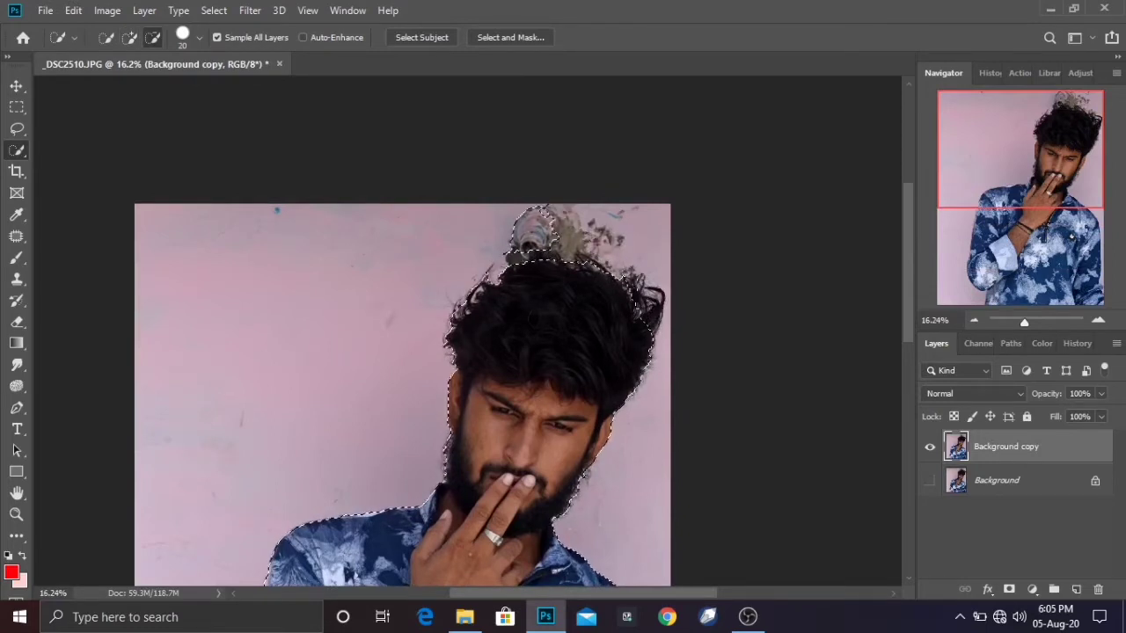
{"action": "left_click_drag", "start_coordinate": [531, 231], "coordinate": [545, 255]}
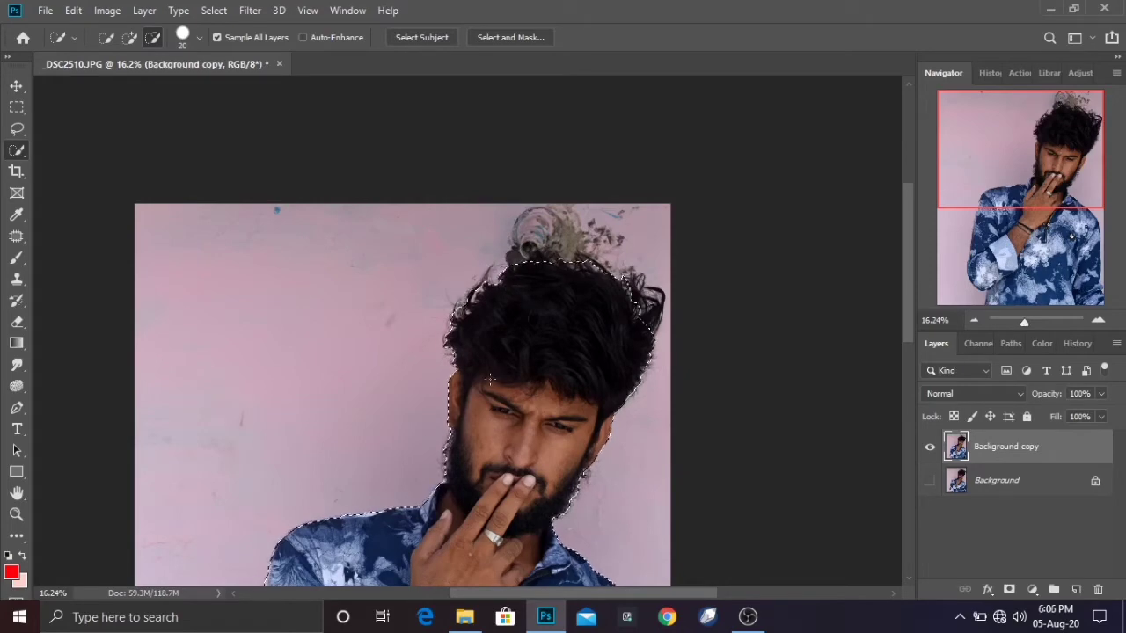
{"action": "right_click", "coordinate": [509, 95]}
{"action": "left_click", "coordinate": [532, 132]}
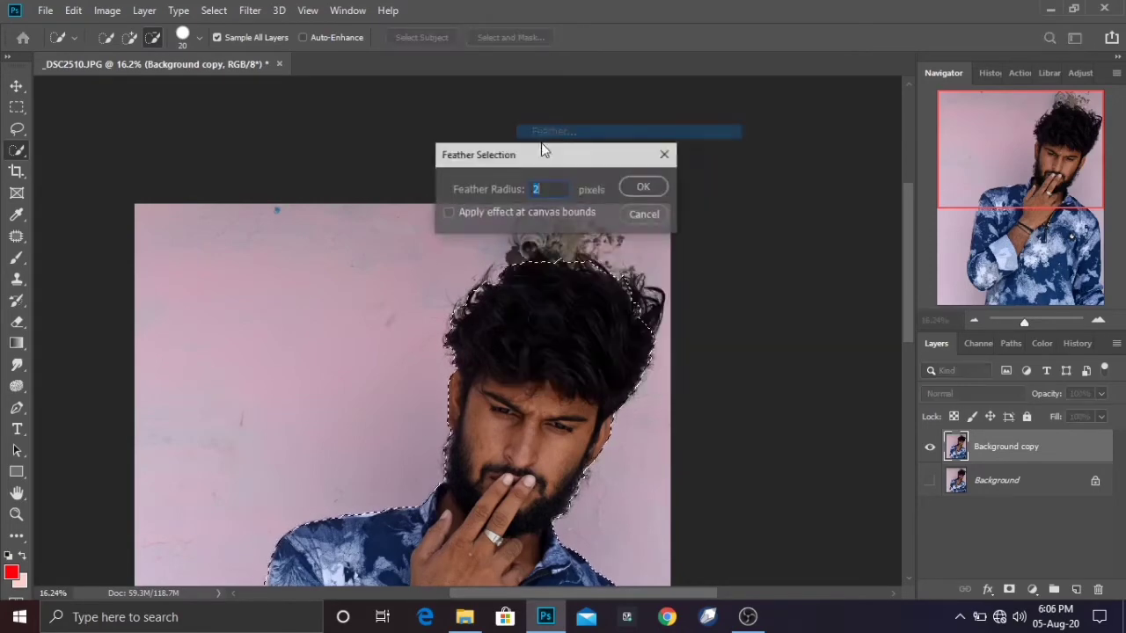
{"action": "left_click", "coordinate": [643, 187]}
Add a layer mask to the Background copy layer from the feathered selection of the man.
{"action": "left_click", "coordinate": [1009, 590]}
{"action": "scroll", "coordinate": [816, 512], "scroll_direction": "down", "scroll_amount": 1}
{"action": "scroll", "coordinate": [862, 361], "scroll_direction": "down", "scroll_amount": 3}
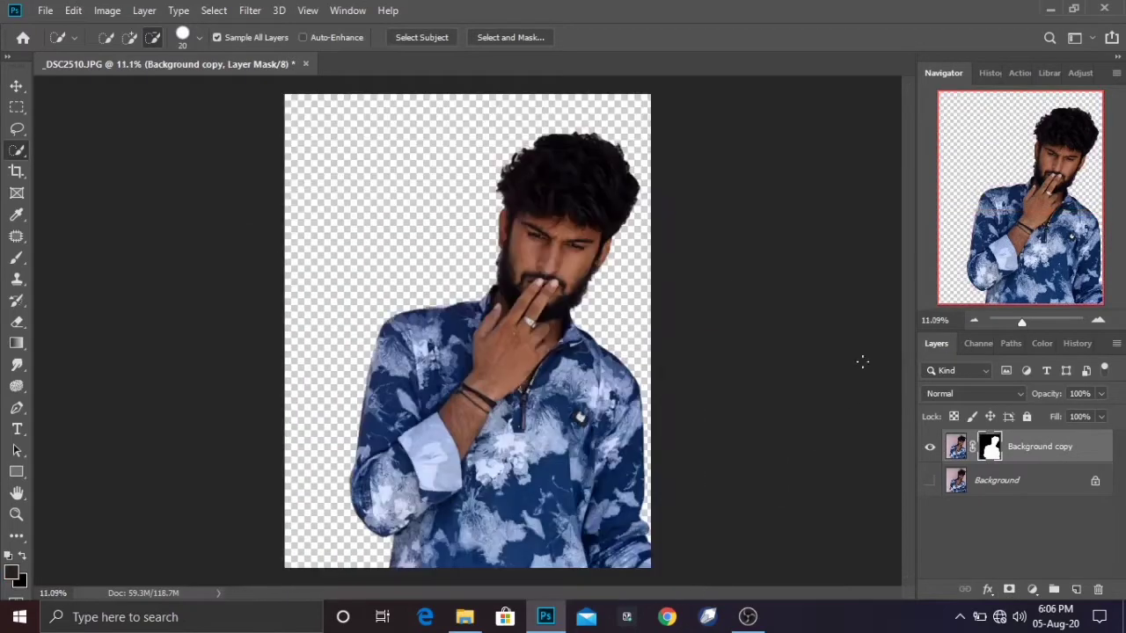
Add a black Solid Color fill layer and move it beneath the Background copy layer.
{"action": "left_click", "coordinate": [1033, 589]}
{"action": "left_click", "coordinate": [972, 471]}
{"action": "left_click", "coordinate": [1031, 589]}
{"action": "left_click", "coordinate": [1031, 300]}
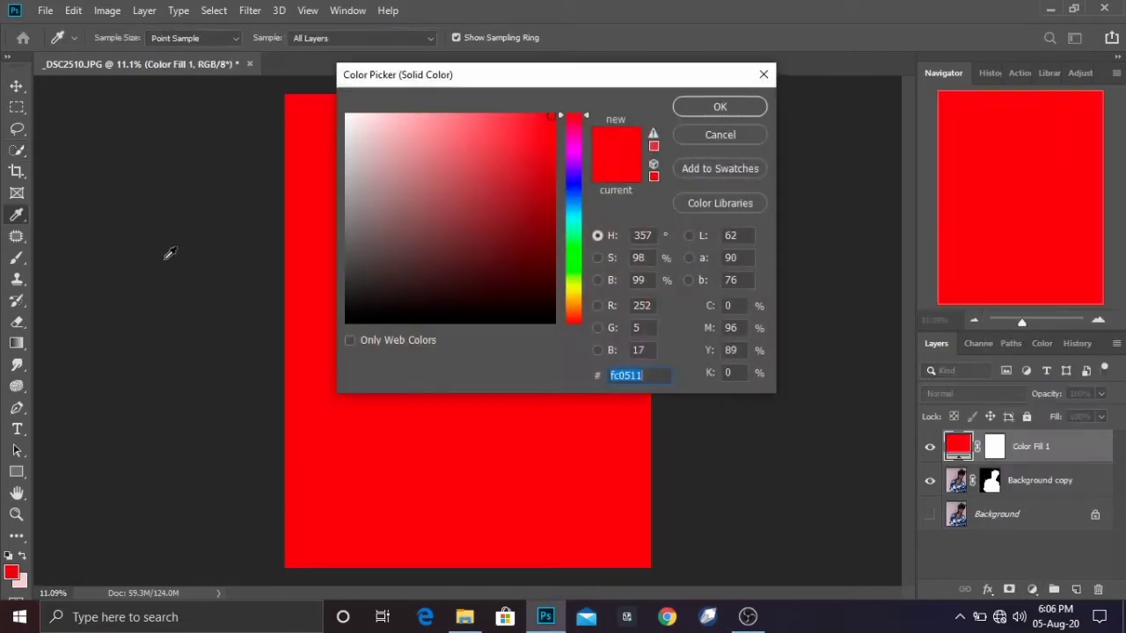
{"action": "left_click", "coordinate": [349, 317]}
{"action": "left_click", "coordinate": [719, 107]}
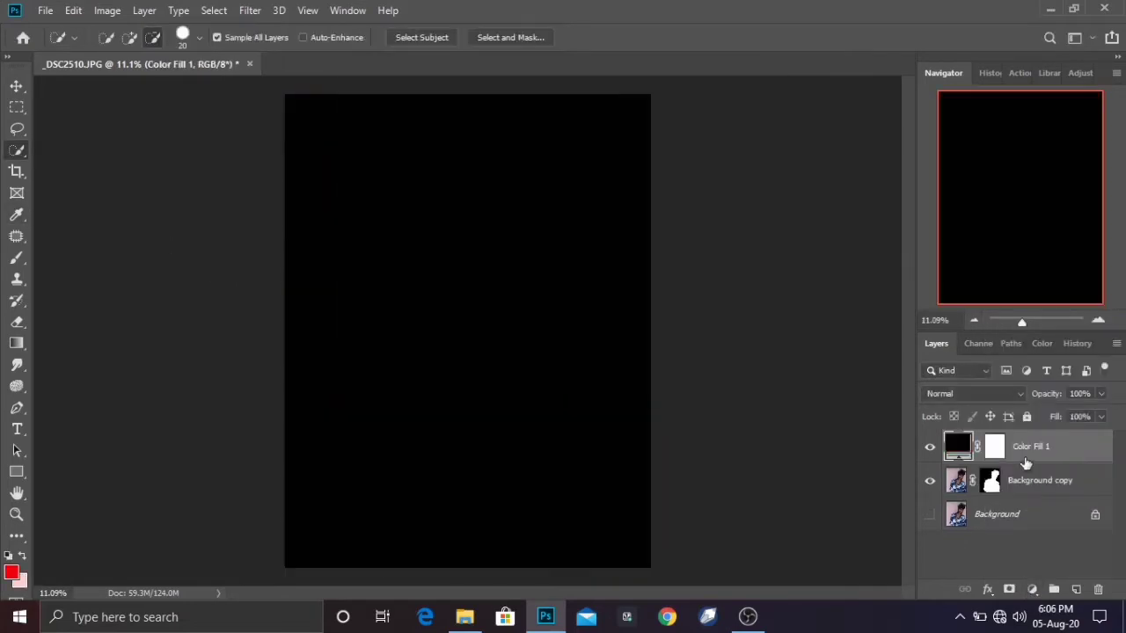
{"action": "left_click_drag", "start_coordinate": [1023, 458], "coordinate": [1012, 492]}
Refine the Background copy mask in Select and Mask with Shift Edge set to -100%.
{"action": "right_click", "coordinate": [992, 450]}
{"action": "left_click", "coordinate": [1005, 419]}
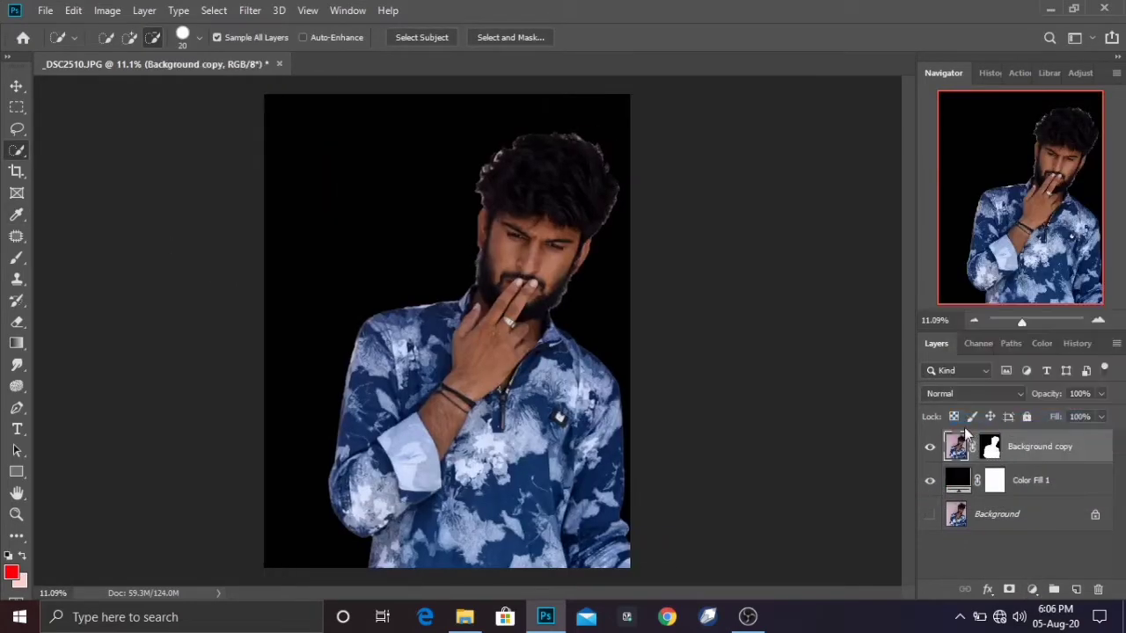
{"action": "scroll", "coordinate": [920, 491], "scroll_direction": "down", "scroll_amount": 3}
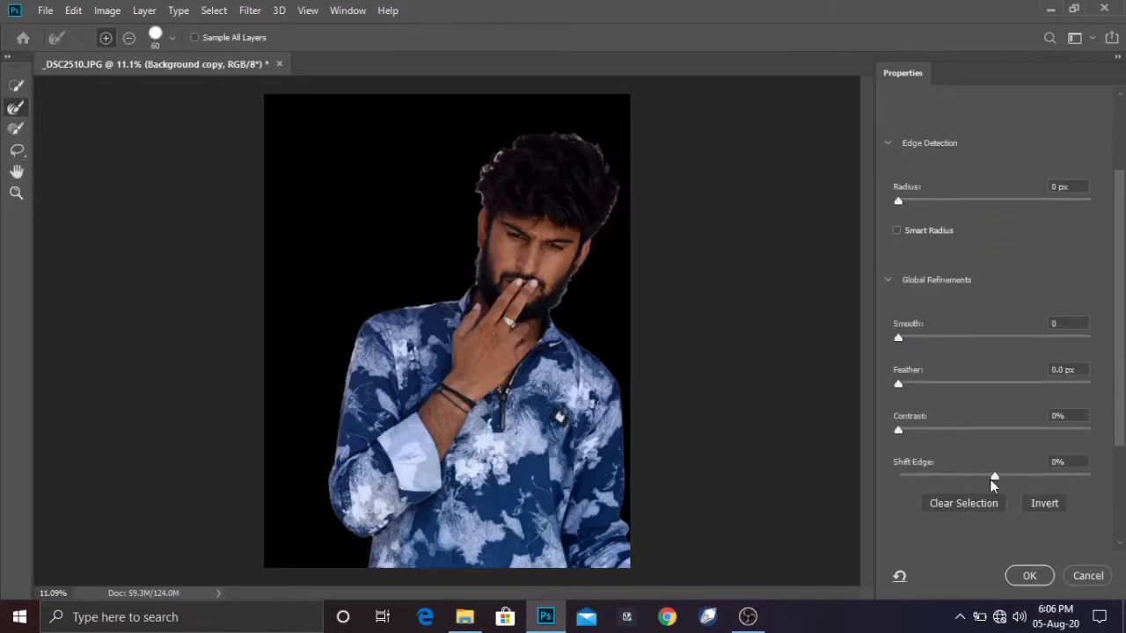
{"action": "left_click_drag", "start_coordinate": [995, 478], "coordinate": [880, 480]}
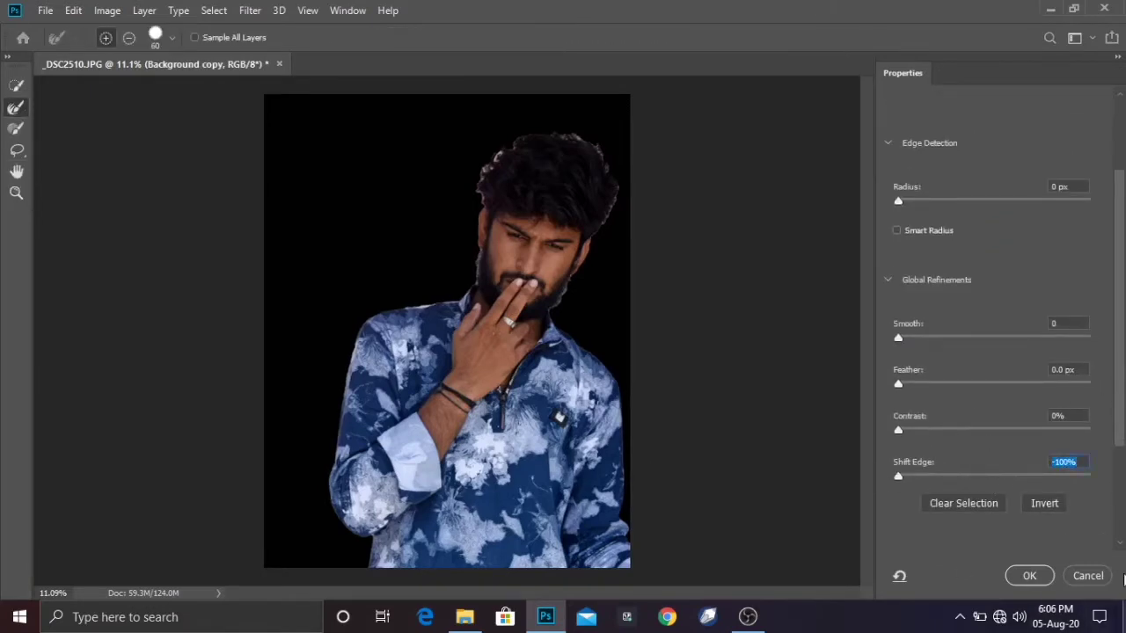
{"action": "left_click", "coordinate": [1030, 575]}
Reopen the mask in Select and Mask, set the edge detection radius to 4 px and brush-refine the hair outline.
{"action": "right_click", "coordinate": [991, 447]}
{"action": "left_click", "coordinate": [1004, 421]}
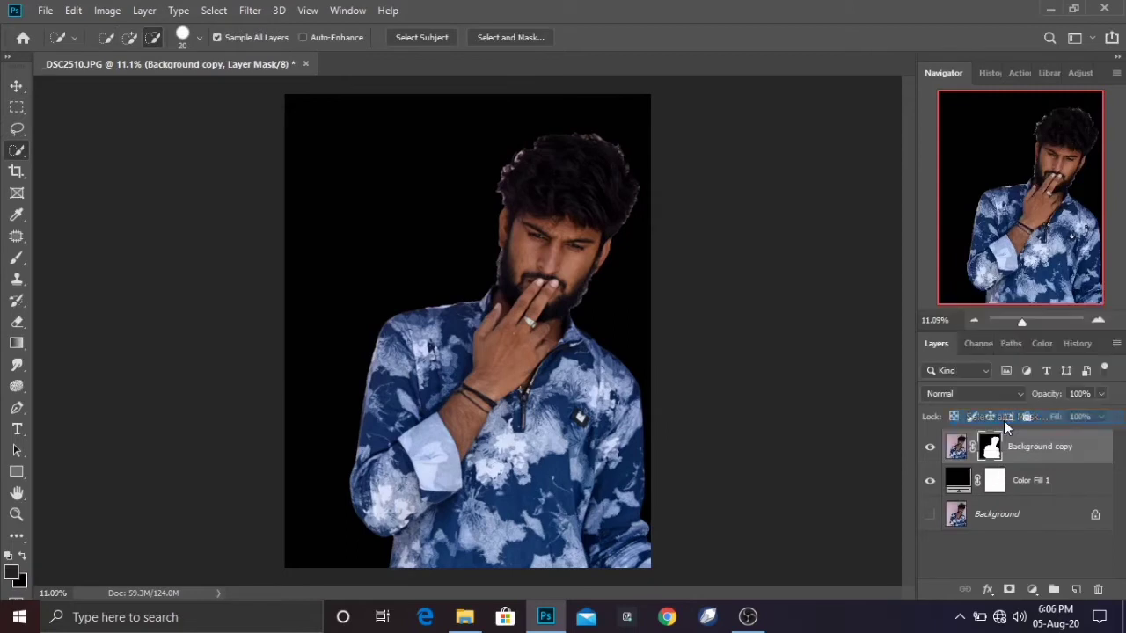
{"action": "left_click_drag", "start_coordinate": [901, 202], "coordinate": [941, 203]}
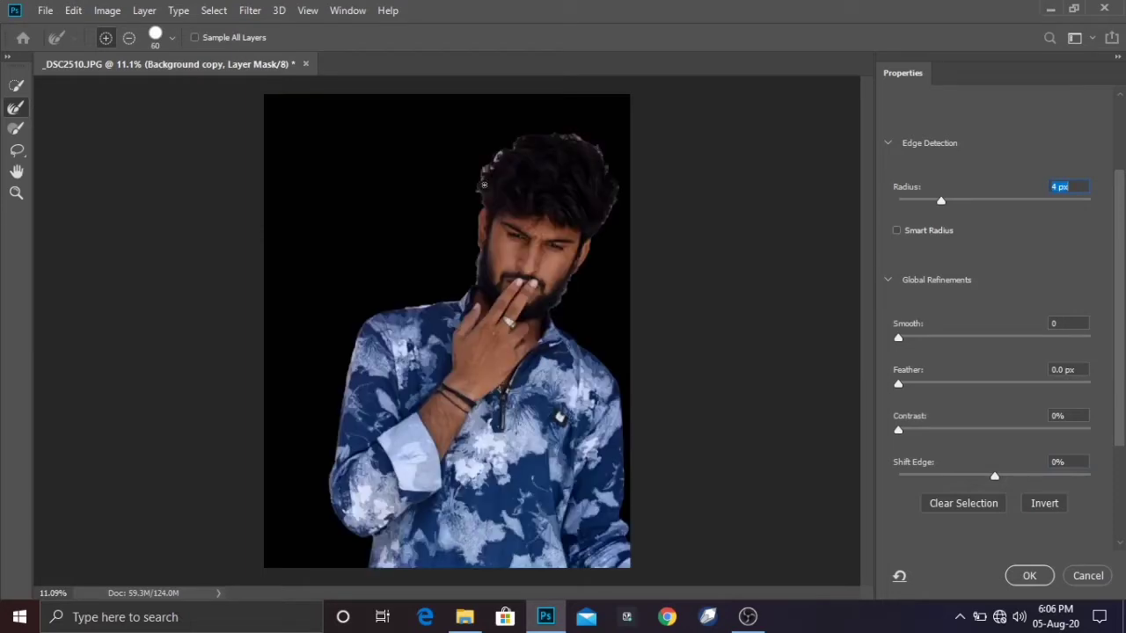
{"action": "mouse_move", "coordinate": [483, 185]}
{"action": "left_mouse_down"}
{"action": "mouse_move", "coordinate": [499, 156]}
{"action": "mouse_move", "coordinate": [480, 188]}
{"action": "left_mouse_up"}
{"action": "mouse_move", "coordinate": [578, 136]}
{"action": "left_mouse_down"}
{"action": "mouse_move", "coordinate": [557, 138]}
{"action": "mouse_move", "coordinate": [606, 164]}
{"action": "left_mouse_up"}
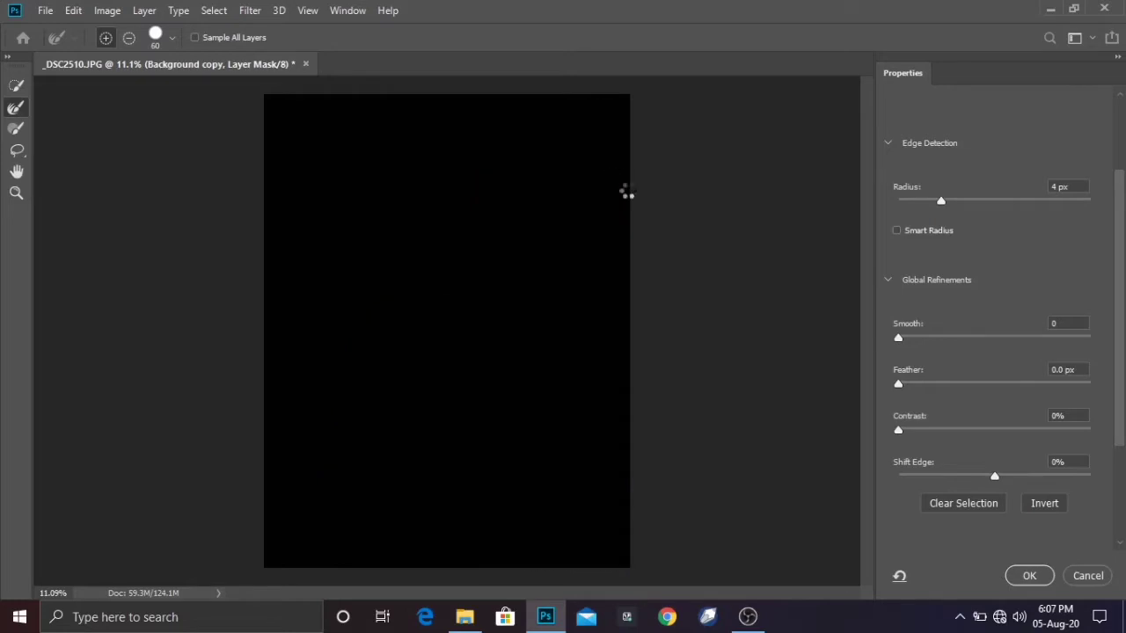
{"action": "mouse_move", "coordinate": [613, 201]}
{"action": "left_mouse_down"}
{"action": "mouse_move", "coordinate": [603, 224]}
{"action": "mouse_move", "coordinate": [615, 197]}
{"action": "mouse_move", "coordinate": [595, 146]}
{"action": "left_mouse_up"}
Brush-refine the beard edges on both sides of the face, enable Smart Radius and accept the mask refinement.
{"action": "scroll", "coordinate": [479, 251], "scroll_direction": "up", "scroll_amount": 5}
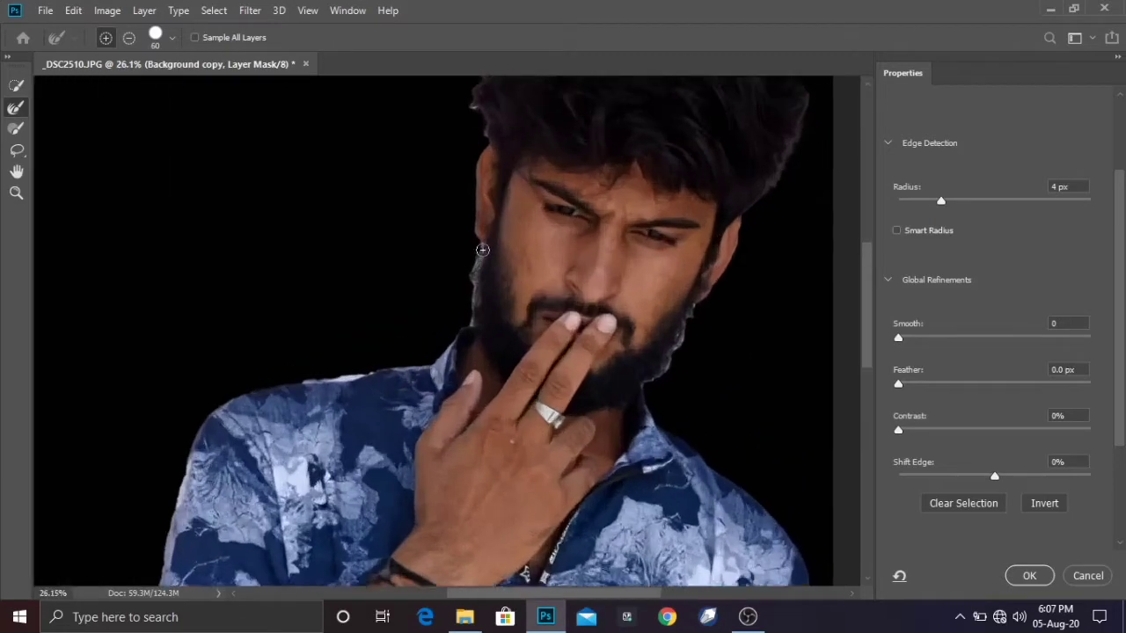
{"action": "mouse_move", "coordinate": [463, 283]}
{"action": "left_mouse_down"}
{"action": "mouse_move", "coordinate": [475, 323]}
{"action": "mouse_move", "coordinate": [477, 264]}
{"action": "left_mouse_up"}
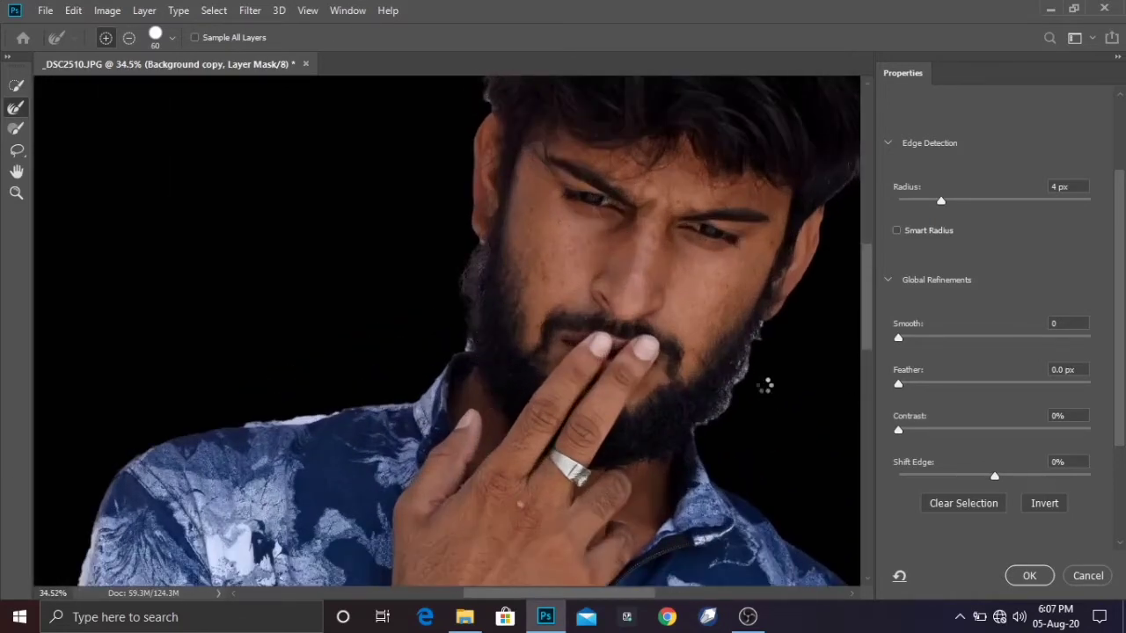
{"action": "mouse_move", "coordinate": [723, 394]}
{"action": "left_mouse_down"}
{"action": "mouse_move", "coordinate": [711, 414]}
{"action": "mouse_move", "coordinate": [759, 347]}
{"action": "left_mouse_up"}
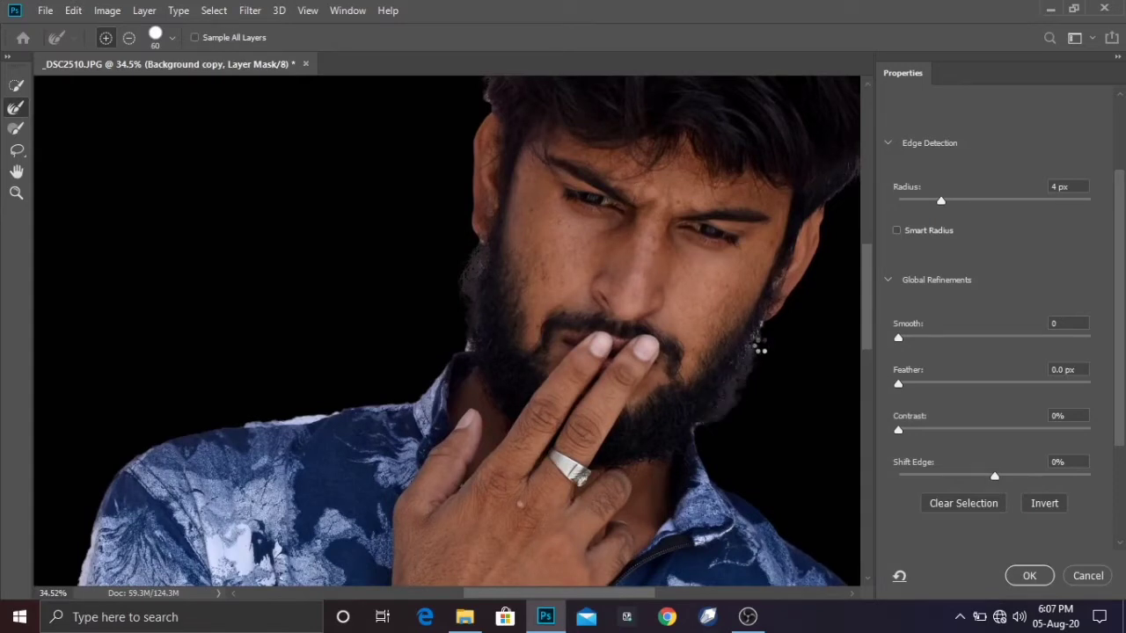
{"action": "key", "text": "ctrl+0"}
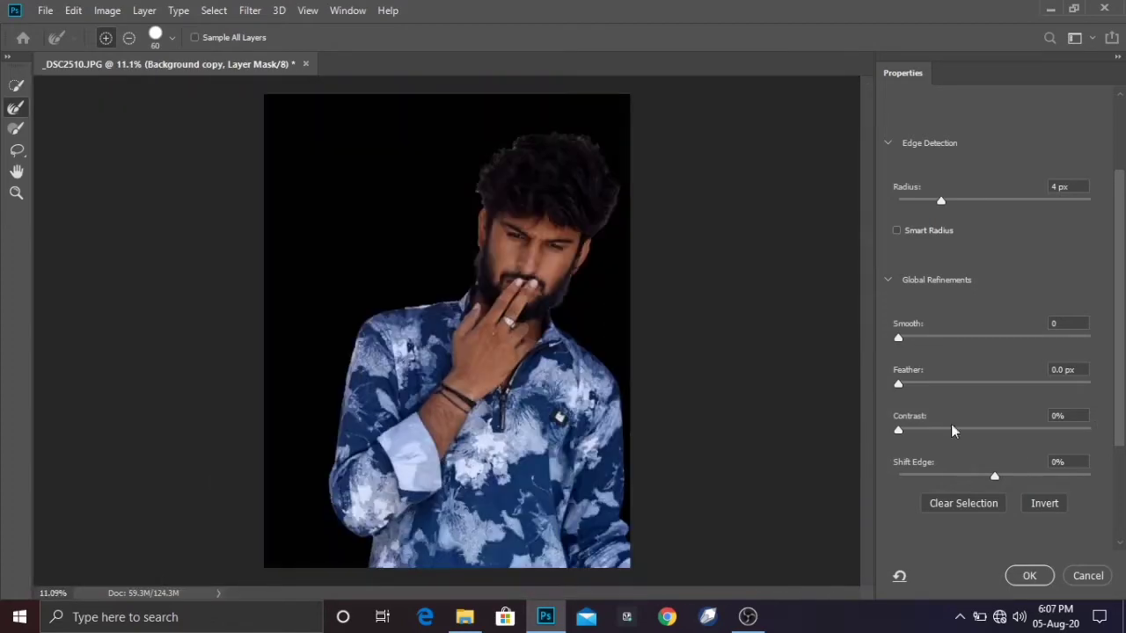
{"action": "left_click", "coordinate": [896, 231]}
{"action": "left_click", "coordinate": [1030, 576]}
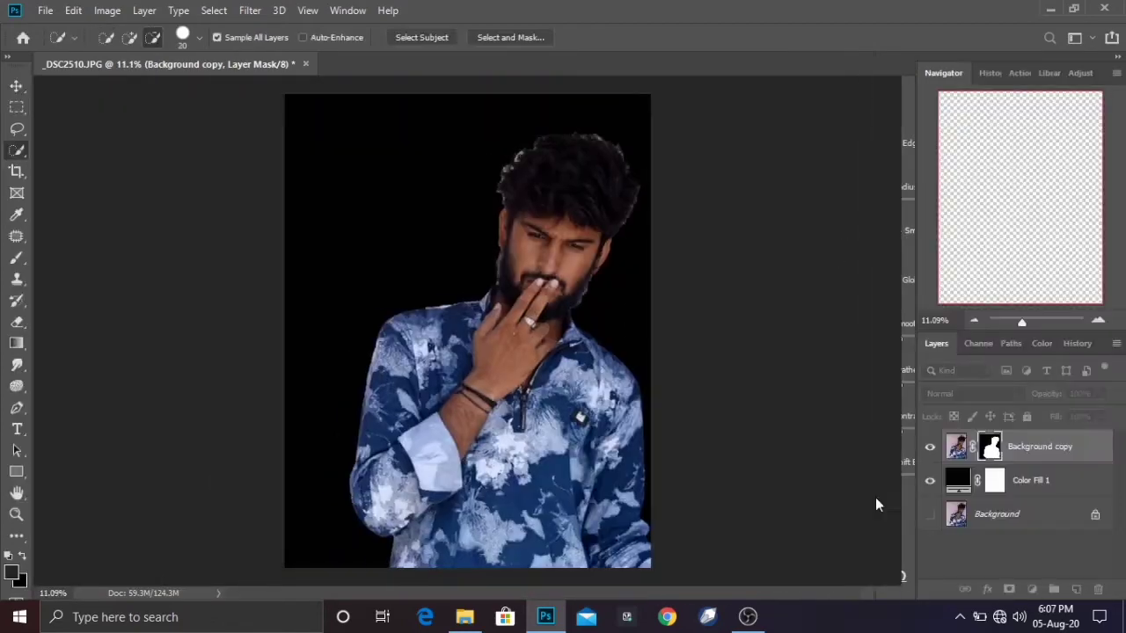
Delete the black Color Fill 1 layer and apply the layer mask on Background copy.
{"action": "left_click", "coordinate": [933, 481]}
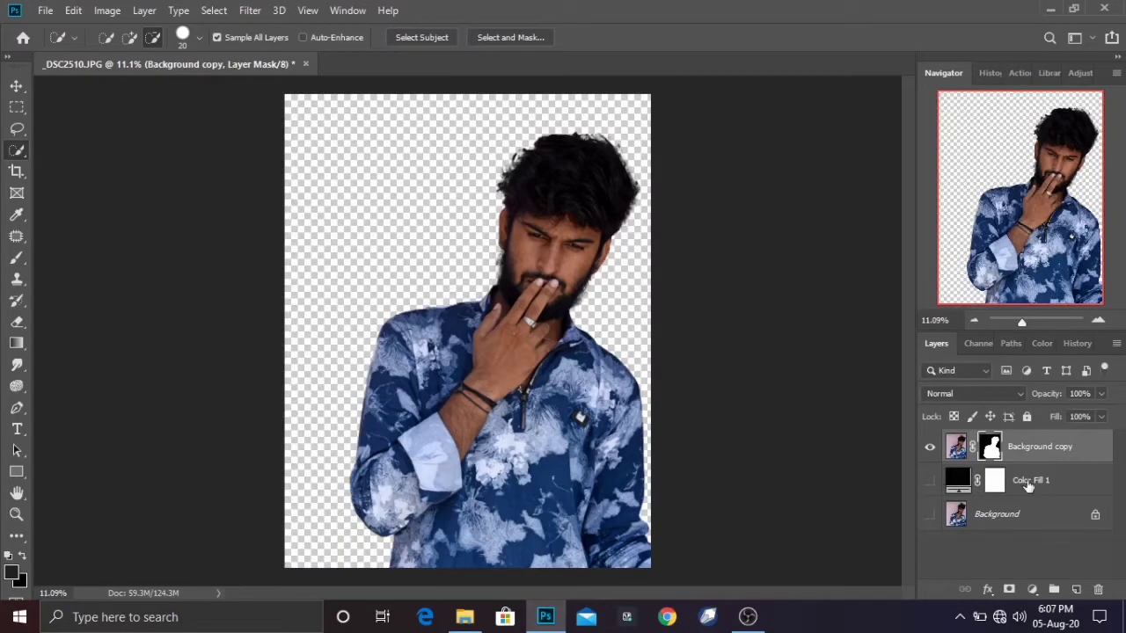
{"action": "left_click_drag", "start_coordinate": [1028, 486], "coordinate": [1098, 590]}
{"action": "right_click", "coordinate": [992, 447]}
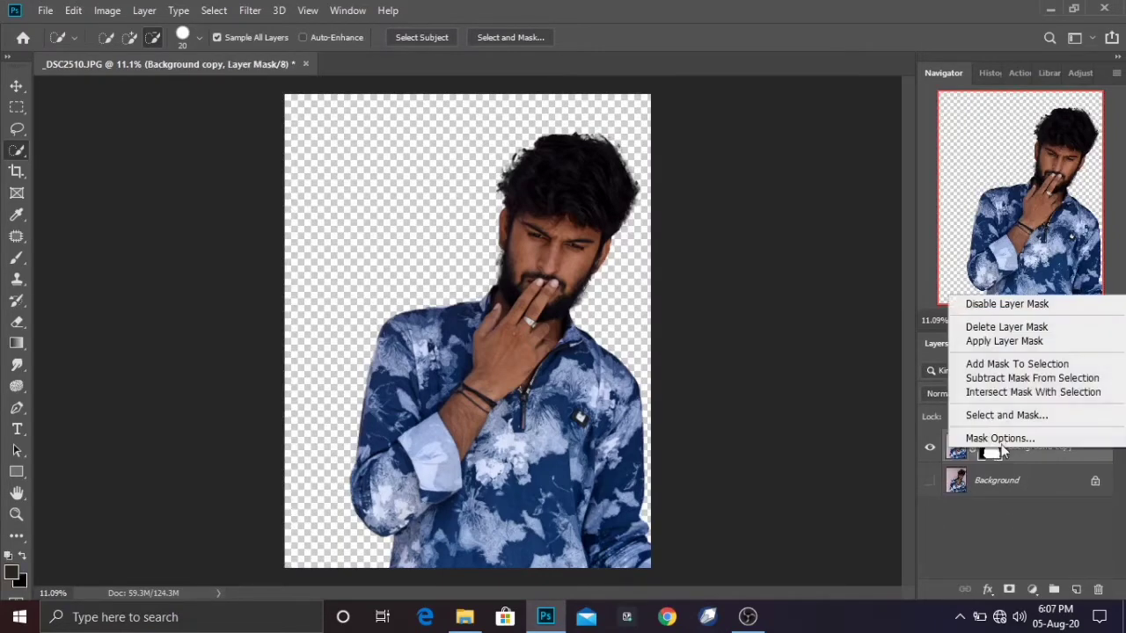
{"action": "left_click", "coordinate": [1003, 342]}
Run the Liquify filter on the cutout around the hair with a brush size of 600 and accept it.
{"action": "scroll", "coordinate": [743, 380], "scroll_direction": "down", "scroll_amount": 1}
{"action": "scroll", "coordinate": [739, 379], "scroll_direction": "up", "scroll_amount": 3}
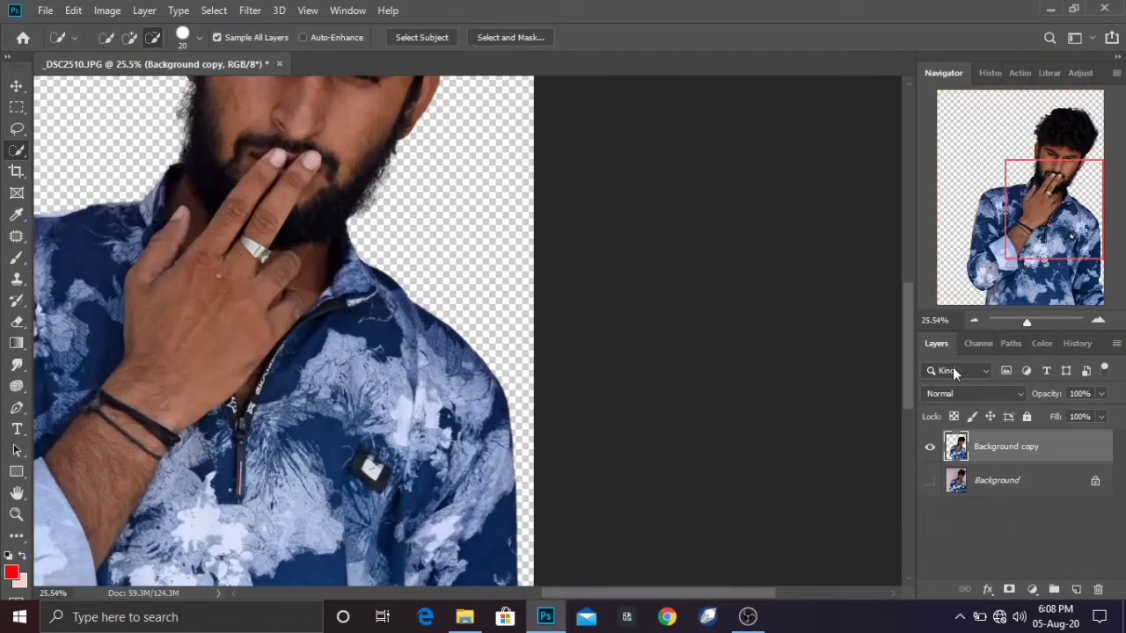
{"action": "left_click_drag", "start_coordinate": [908, 368], "coordinate": [911, 304]}
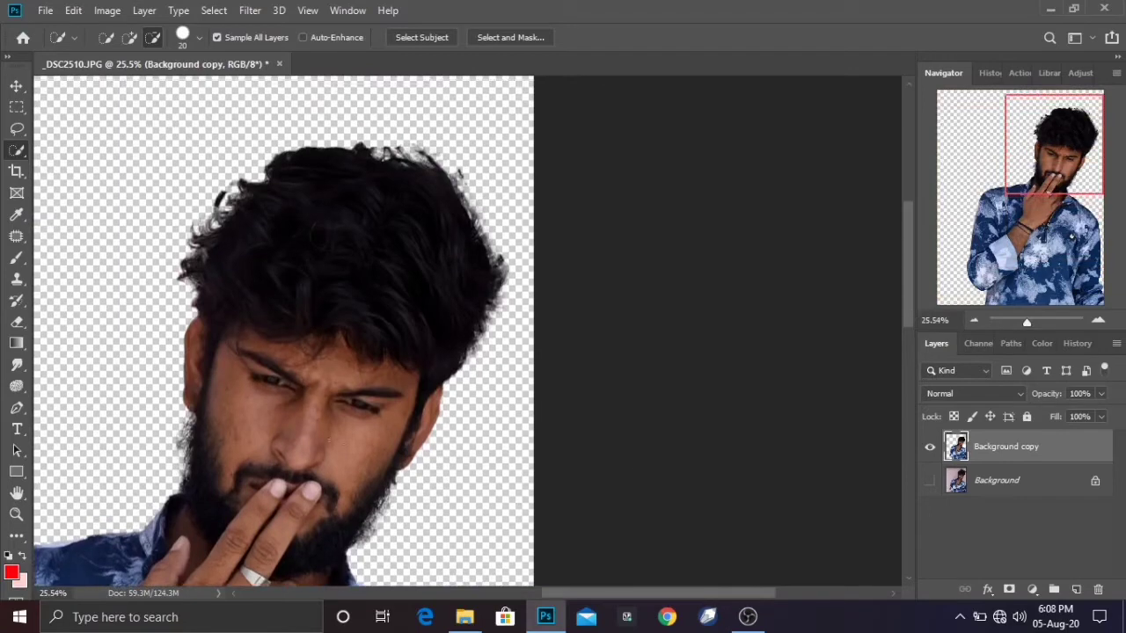
{"action": "scroll", "coordinate": [316, 422], "scroll_direction": "down", "scroll_amount": 1}
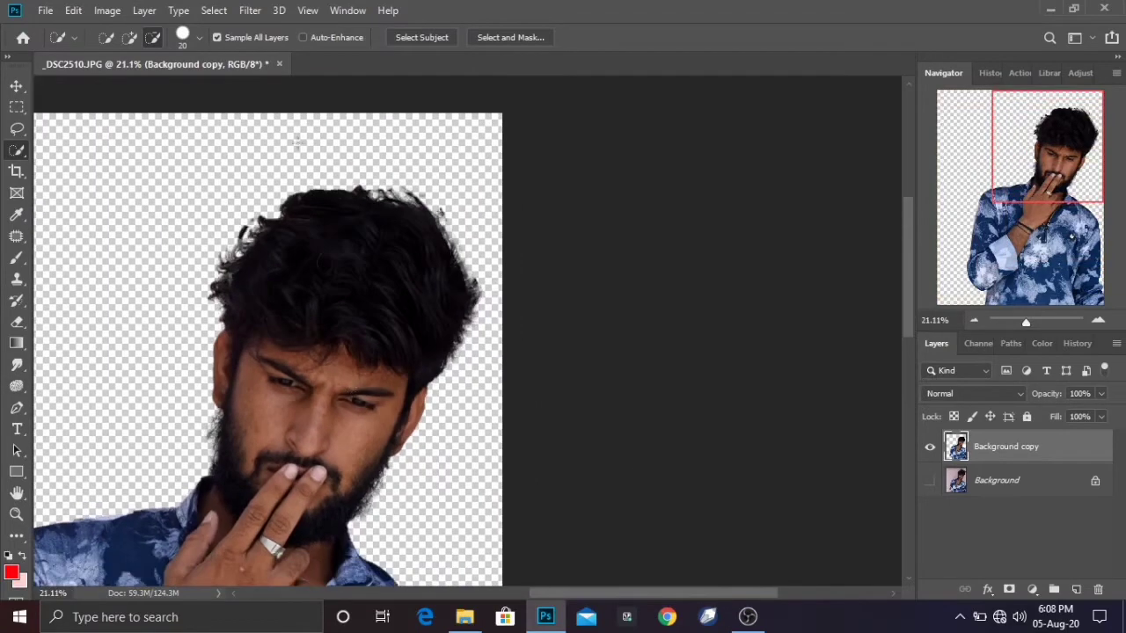
{"action": "left_click", "coordinate": [250, 10]}
{"action": "left_click", "coordinate": [264, 109]}
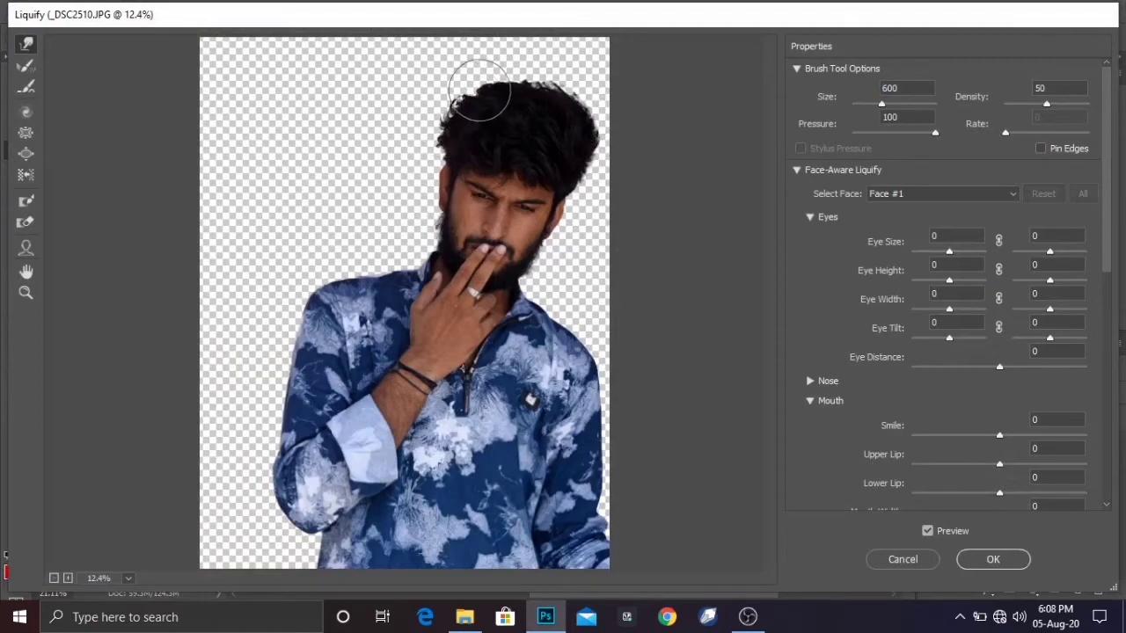
{"action": "left_click", "coordinate": [992, 559]}
Enlarge the canvas with the Crop tool, adding empty space on both sides of the man and above his head.
{"action": "key", "text": "ctrl+0"}
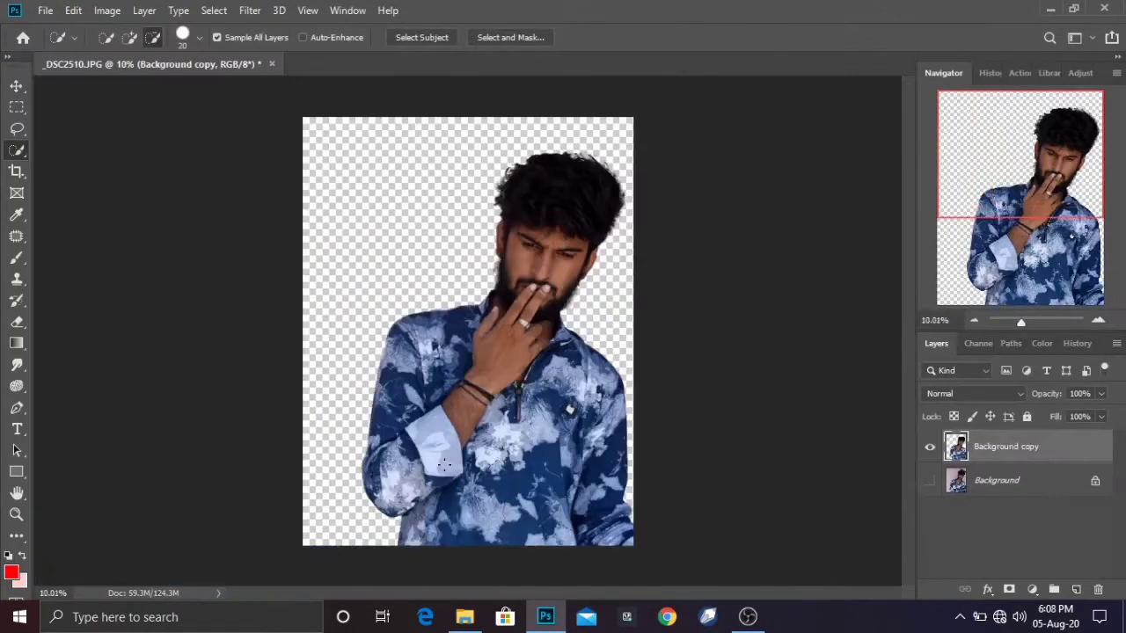
{"action": "key", "text": "c"}
{"action": "left_click_drag", "start_coordinate": [295, 334], "coordinate": [294, 334]}
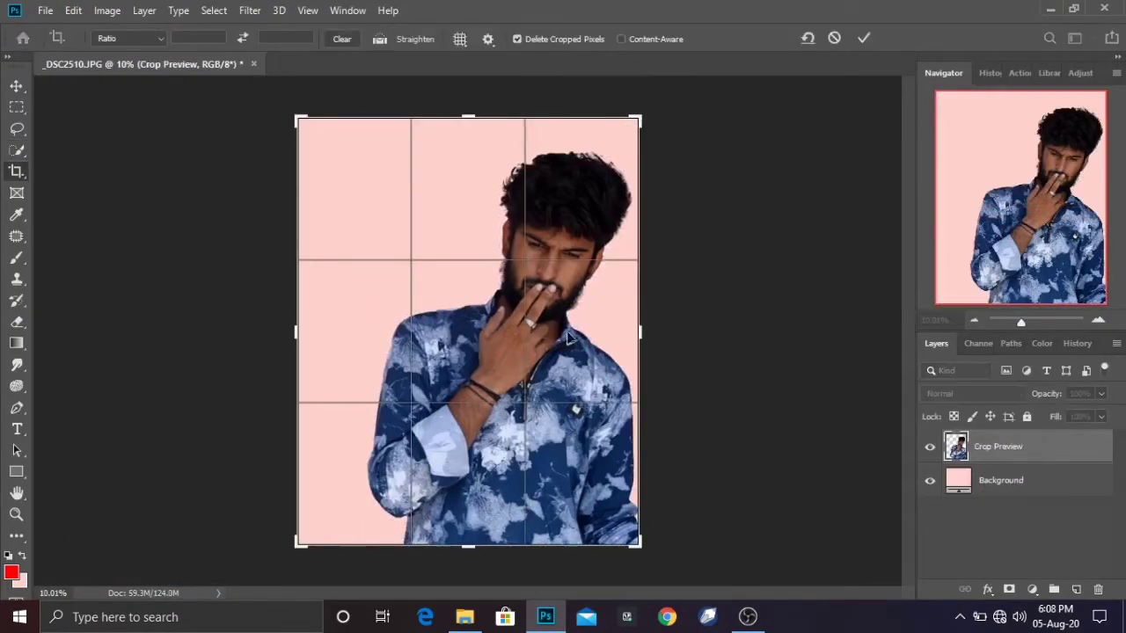
{"action": "left_click_drag", "start_coordinate": [636, 333], "coordinate": [695, 332]}
{"action": "left_click_drag", "start_coordinate": [467, 117], "coordinate": [467, 112]}
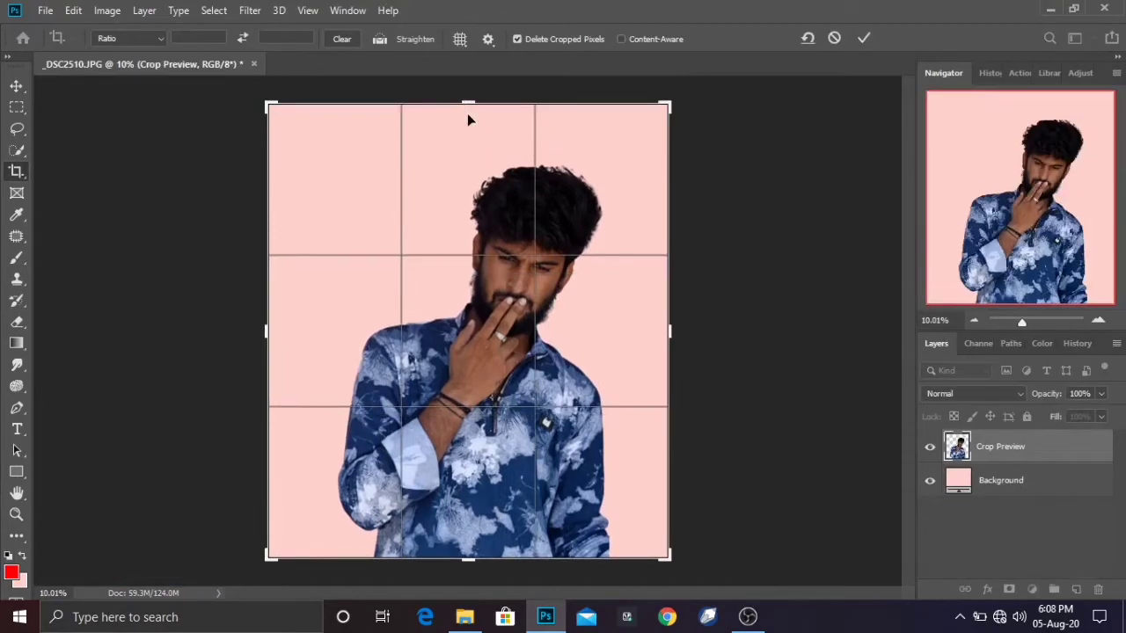
{"action": "key", "text": "Return"}
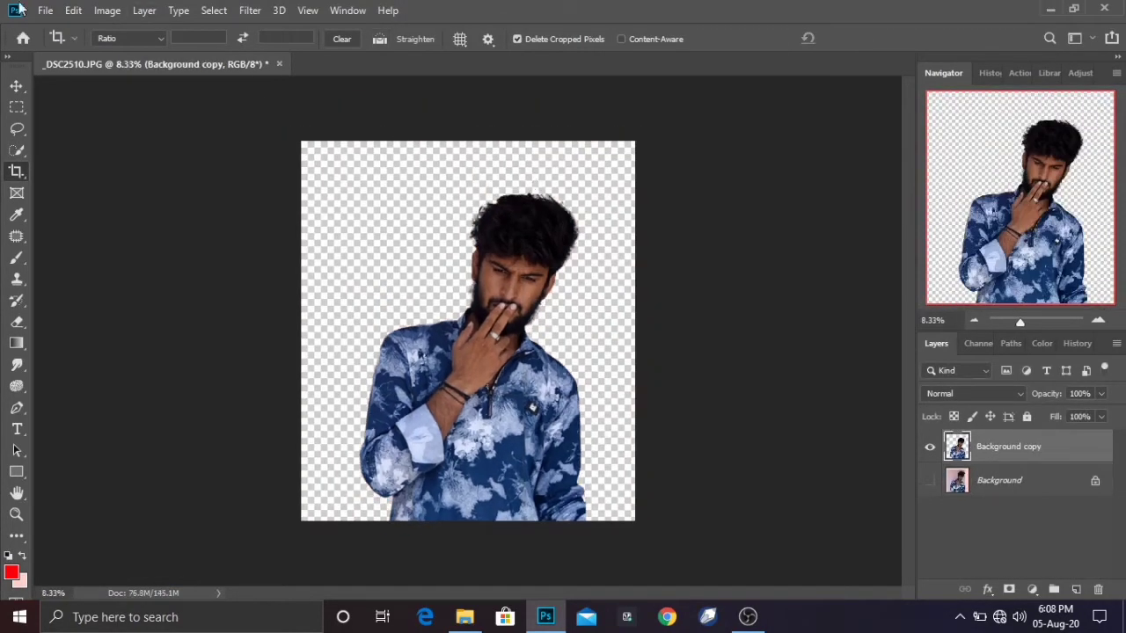
Start placing an embedded file and go to the png logo folder on New Volume (F:).
{"action": "left_click", "coordinate": [45, 10]}
{"action": "left_click", "coordinate": [127, 323]}
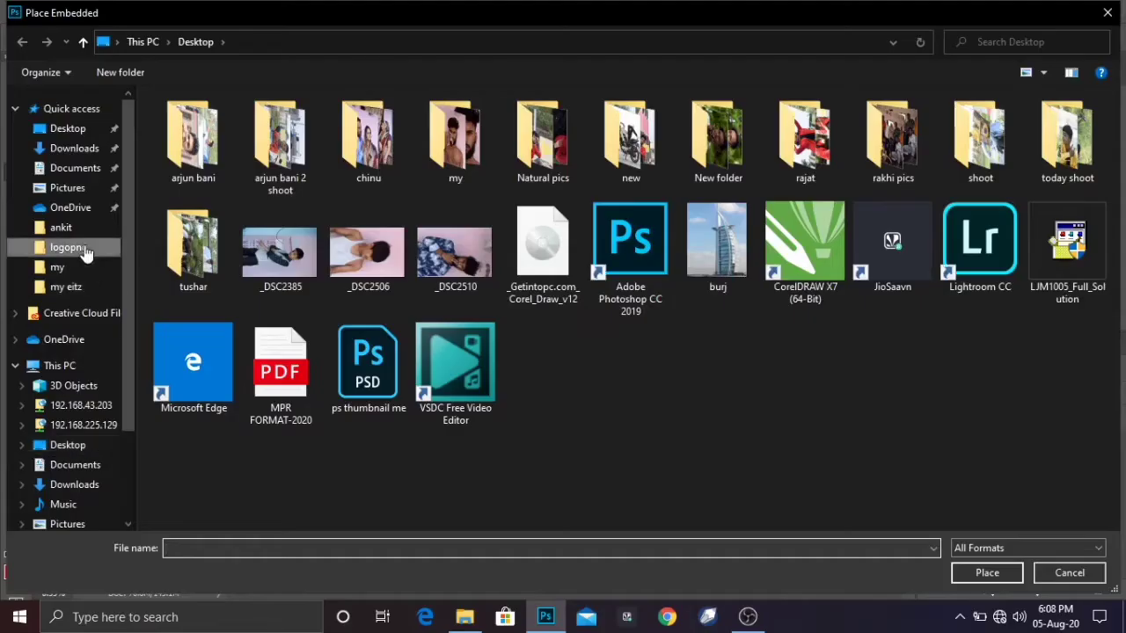
{"action": "left_click", "coordinate": [81, 251]}
{"action": "left_click", "coordinate": [83, 42]}
Look through the images and subfolders of the png logo folder for a background picture.
{"action": "scroll", "coordinate": [621, 156], "scroll_direction": "down", "scroll_amount": 10}
{"action": "left_click", "coordinate": [621, 156]}
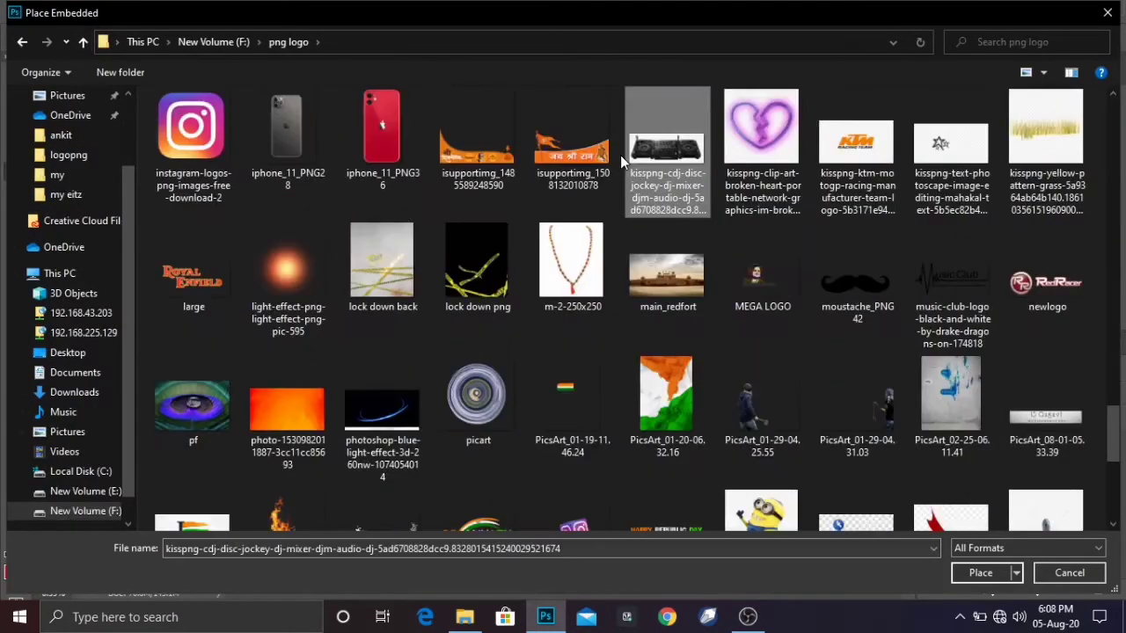
{"action": "left_click", "coordinate": [819, 172]}
{"action": "key", "text": "Right"}
{"action": "scroll", "coordinate": [1080, 230], "scroll_direction": "up", "scroll_amount": 10}
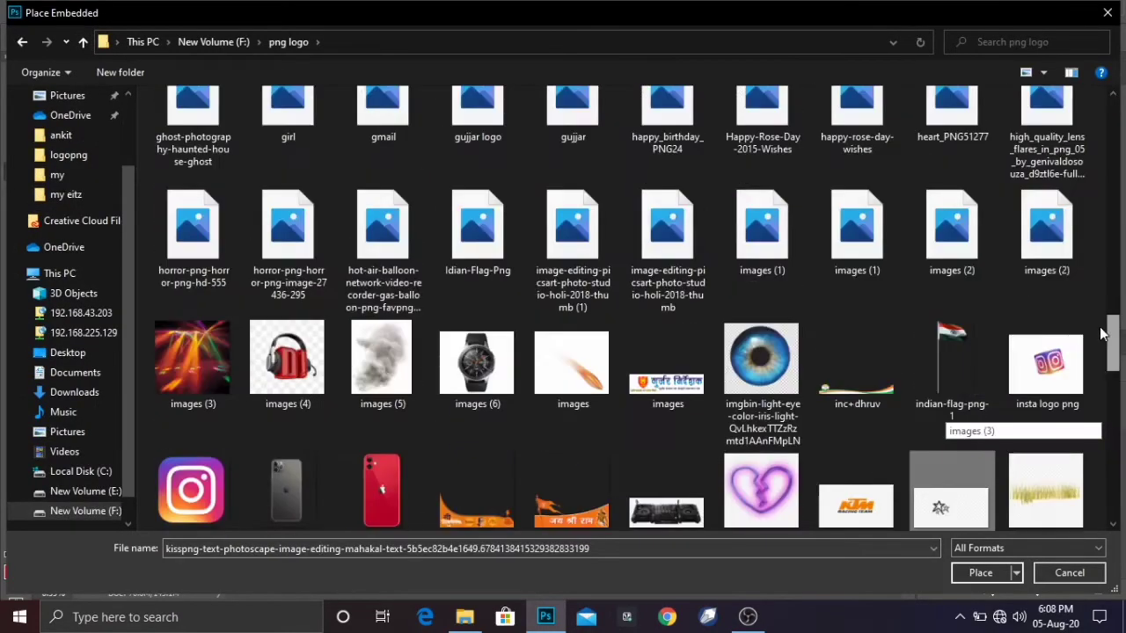
{"action": "scroll", "coordinate": [1070, 191], "scroll_direction": "up", "scroll_amount": 2}
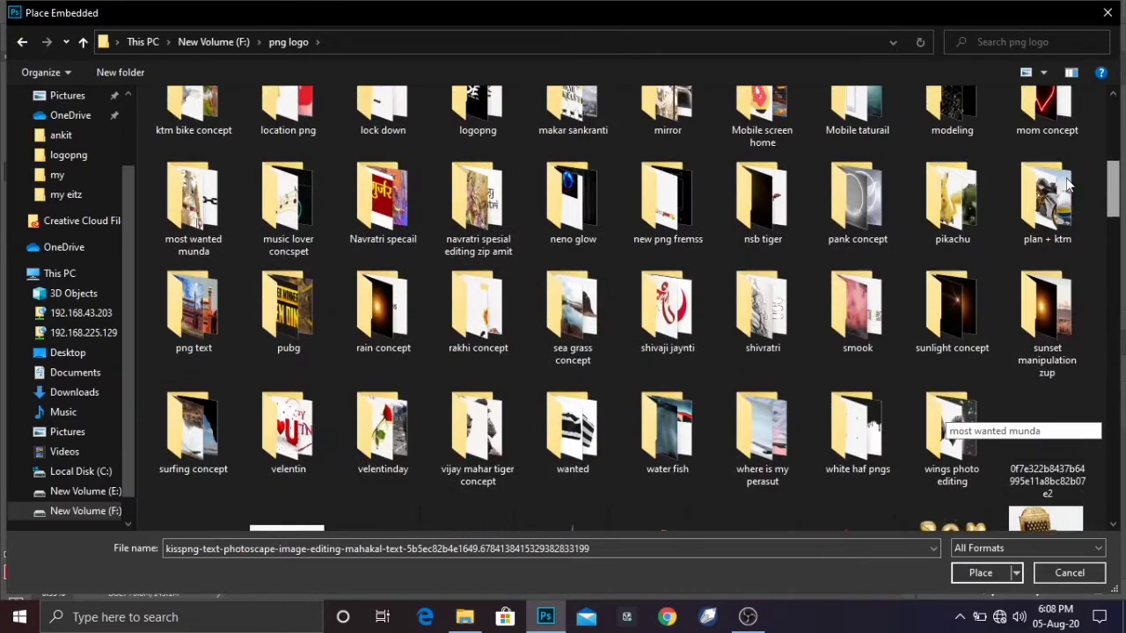
{"action": "scroll", "coordinate": [1068, 183], "scroll_direction": "up", "scroll_amount": 2}
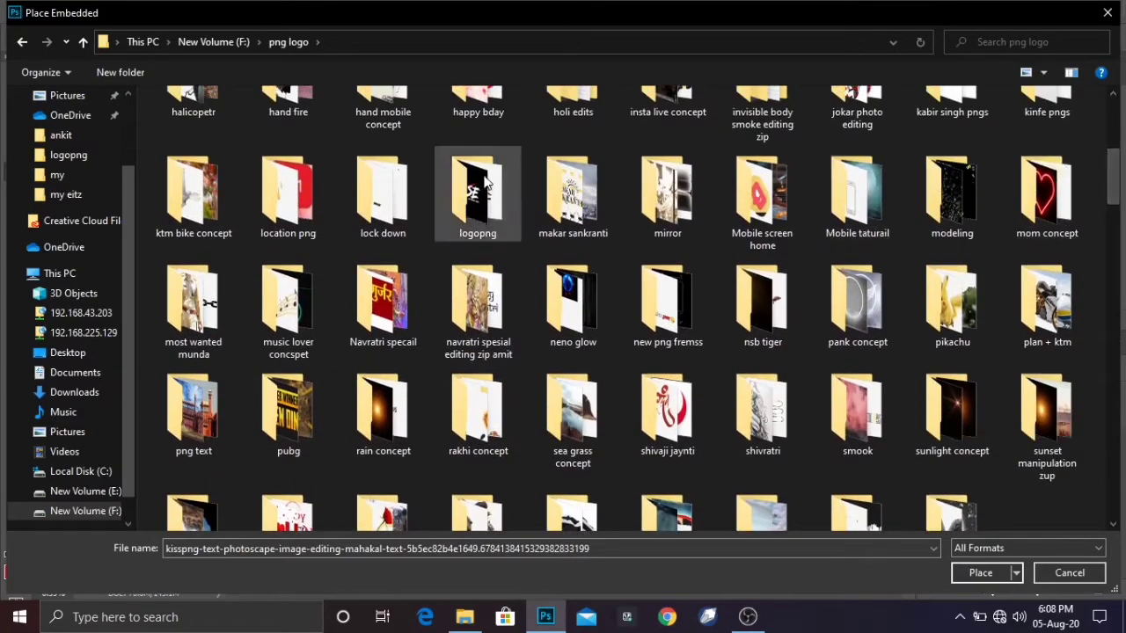
{"action": "key", "text": "Down"}
{"action": "scroll", "coordinate": [1110, 440], "scroll_direction": "up", "scroll_amount": 15}
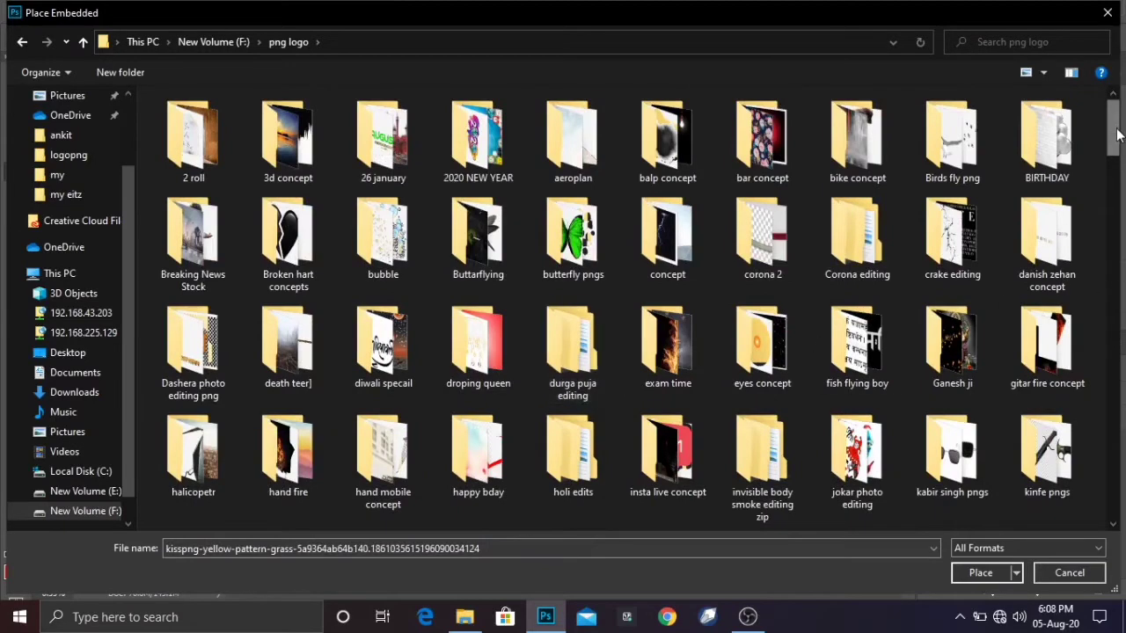
Place the window image PicsArt_07-01-07.57.24 from the kabir singh pngs folder into the document.
{"action": "scroll", "coordinate": [1117, 133], "scroll_direction": "down", "scroll_amount": 2}
{"action": "double_click", "coordinate": [952, 343]}
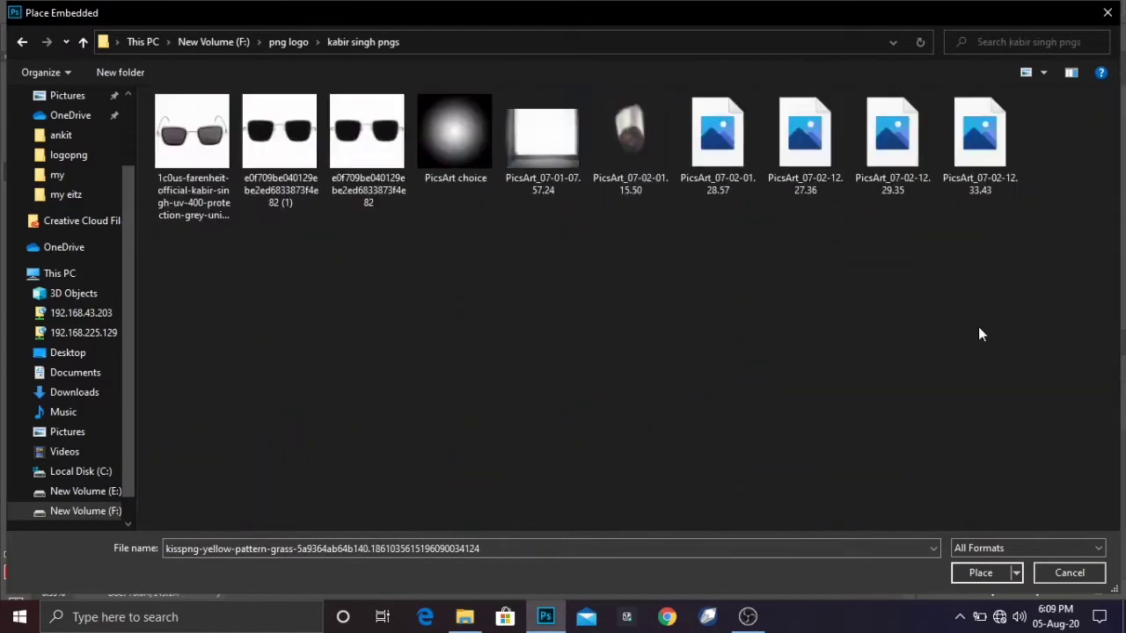
{"action": "left_click", "coordinate": [557, 147]}
{"action": "left_click", "coordinate": [983, 573]}
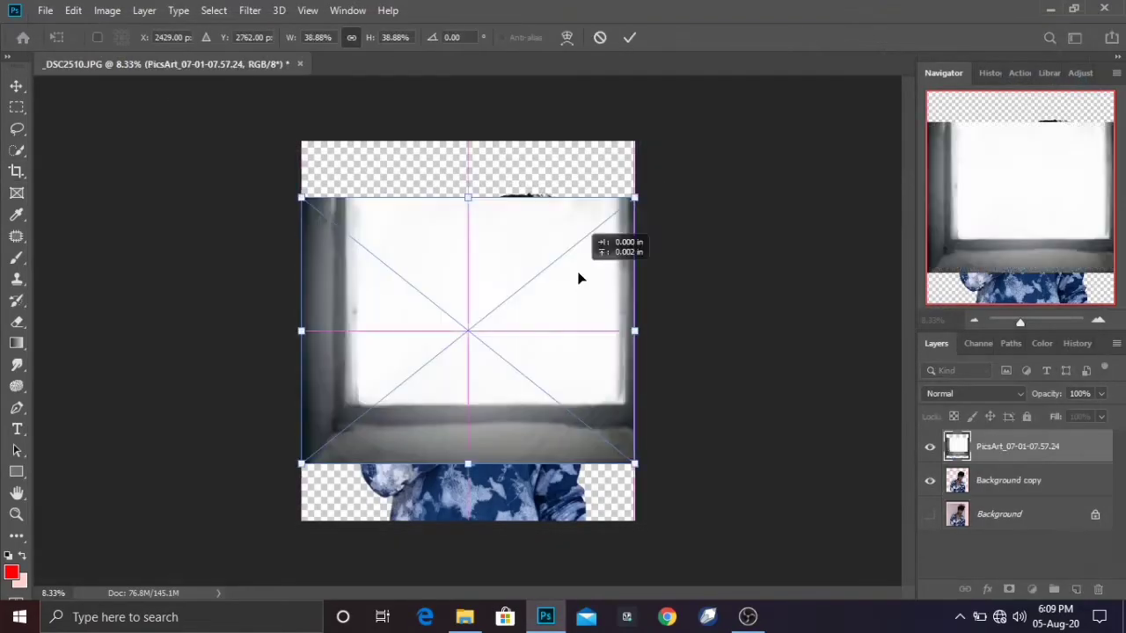
Move the placed window image up to the canvas's upper edge and commit the placement.
{"action": "left_click_drag", "start_coordinate": [579, 278], "coordinate": [583, 231]}
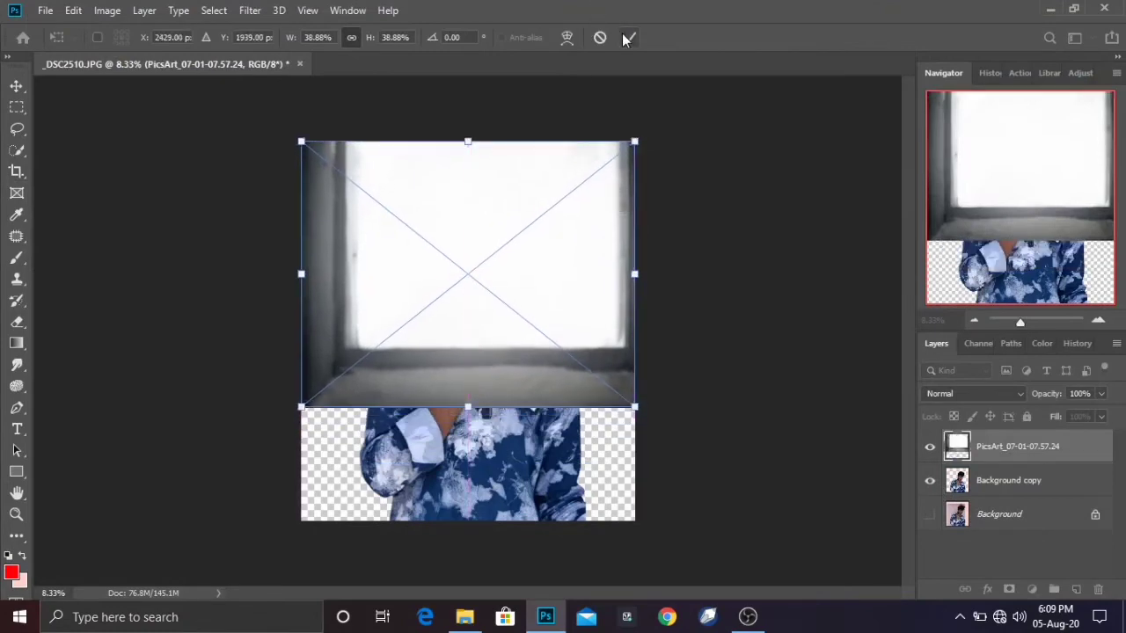
{"action": "left_click", "coordinate": [627, 38]}
Rasterize the PicsArt_07-01-07.57.24 layer and move it beneath the Background copy layer.
{"action": "right_click", "coordinate": [1005, 445]}
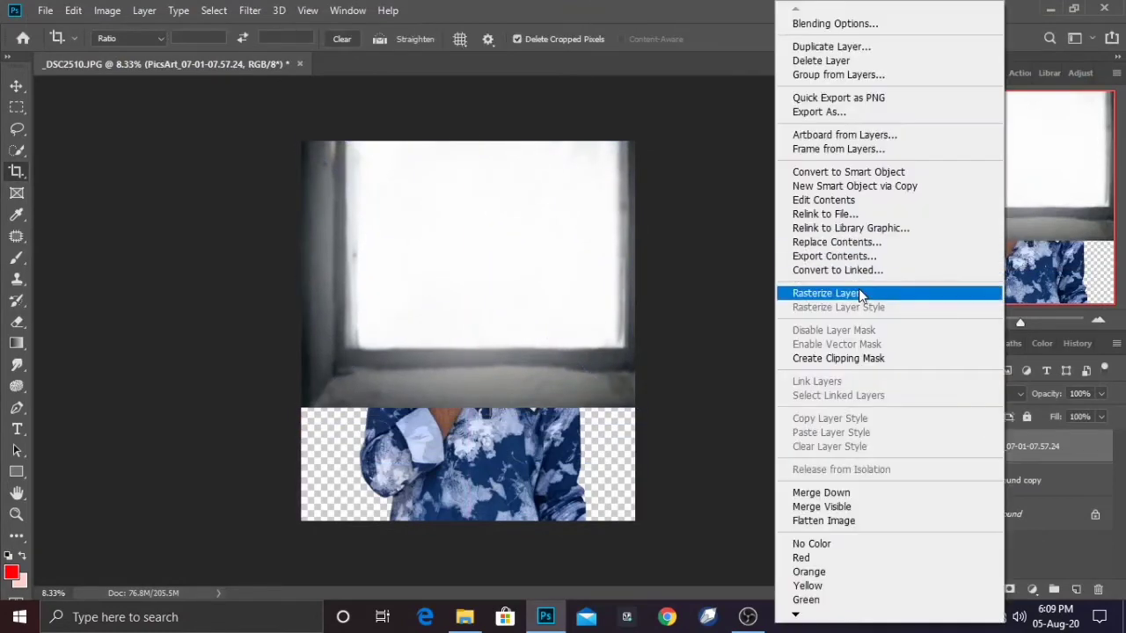
{"action": "left_click", "coordinate": [859, 294]}
{"action": "left_click_drag", "start_coordinate": [1003, 481], "coordinate": [918, 442]}
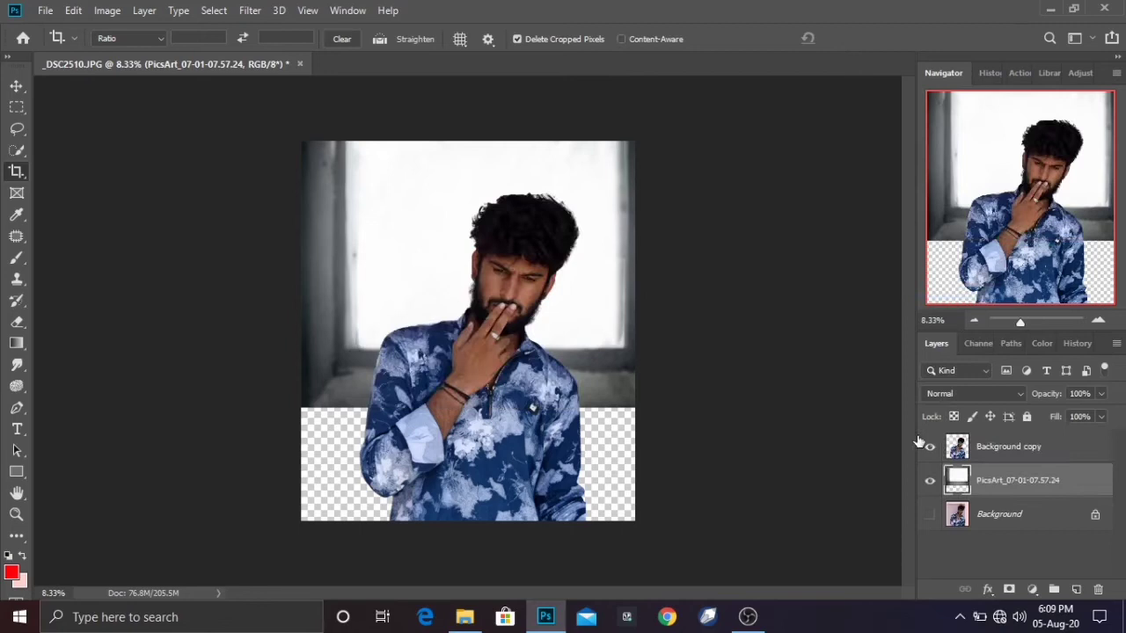
Scale the man down to about 57.5% and centre him with his lower edge on the window image's lower edge.
{"action": "left_click", "coordinate": [15, 86]}
{"action": "left_click", "coordinate": [460, 277]}
{"action": "key", "text": "ctrl+t"}
{"action": "left_click_drag", "start_coordinate": [616, 171], "coordinate": [505, 343]}
{"action": "left_click_drag", "start_coordinate": [467, 395], "coordinate": [508, 280]}
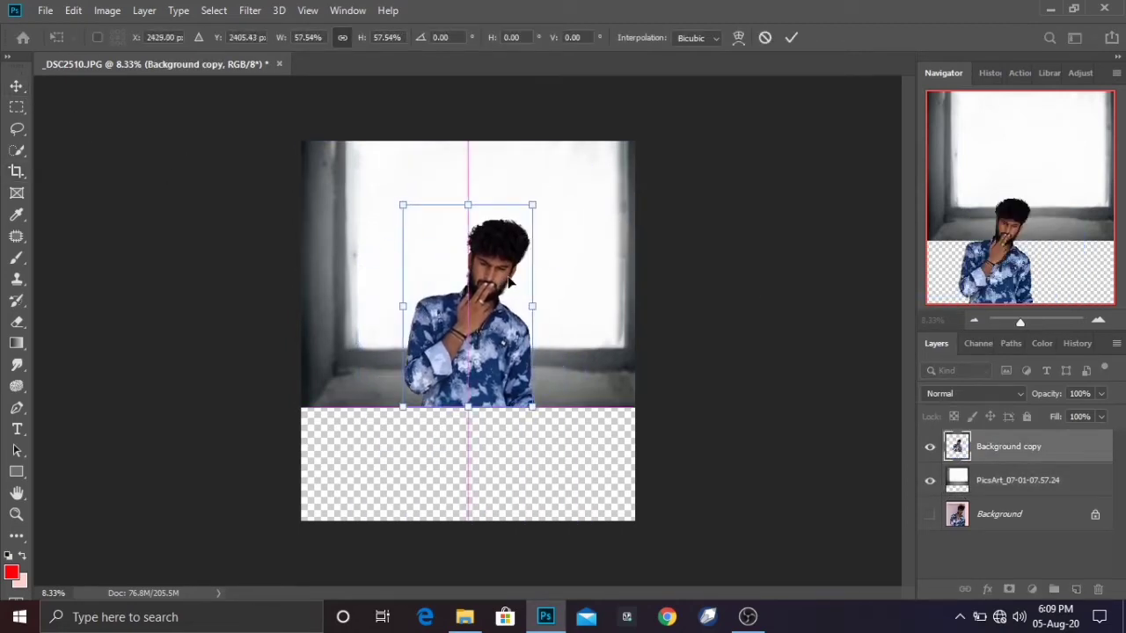
Crop away the empty transparent area beneath the window image.
{"action": "key", "text": "c"}
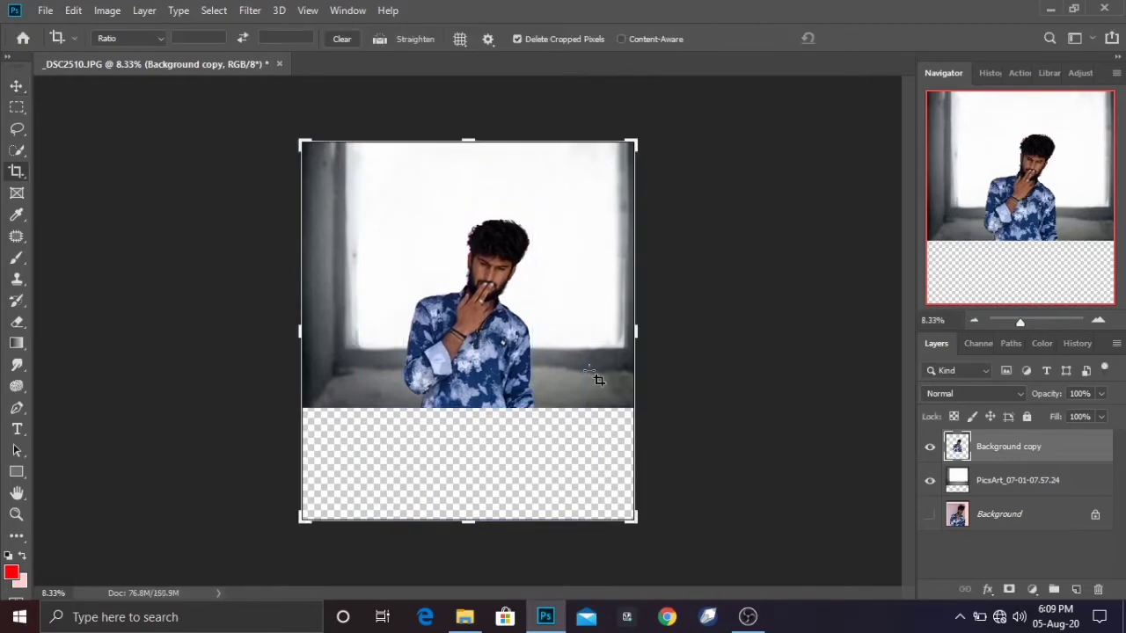
{"action": "left_click_drag", "start_coordinate": [467, 523], "coordinate": [468, 464]}
{"action": "key", "text": "Return"}
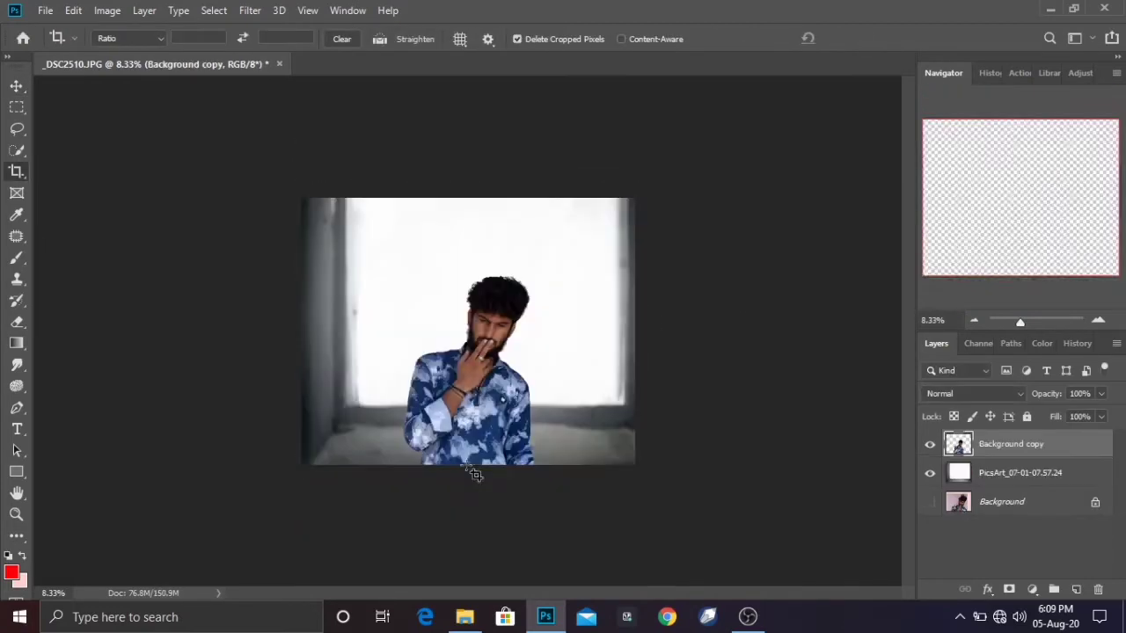
Add a new layer above the man and set the Brush tool's foreground colour to white.
{"action": "key", "text": "ctrl+plus"}
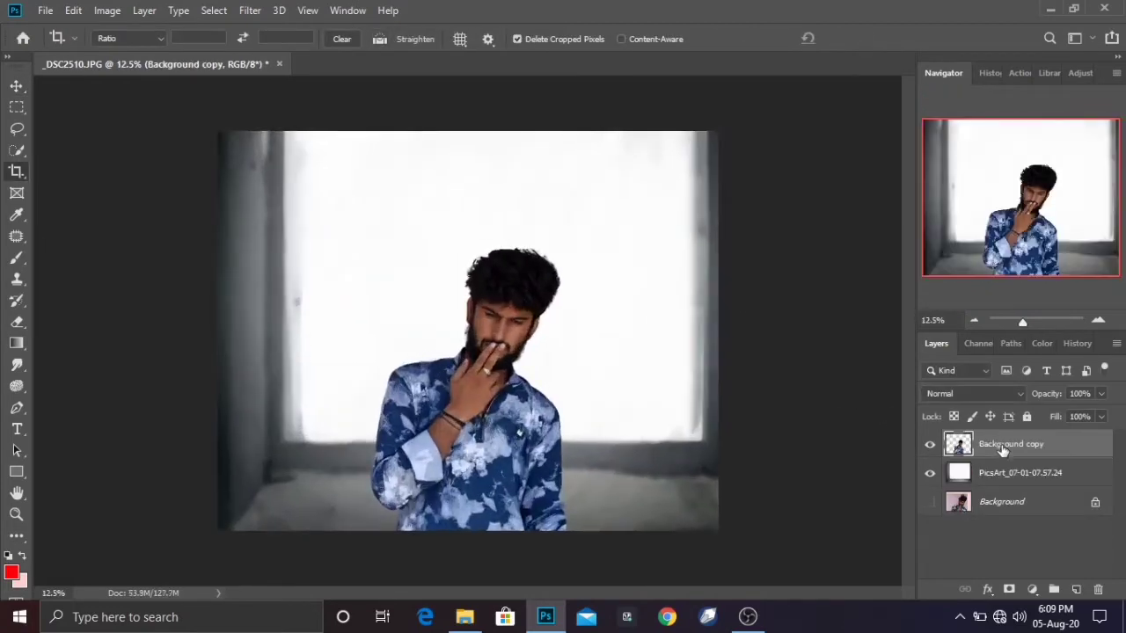
{"action": "key", "text": "ctrl+plus"}
{"action": "key", "text": "ctrl+plus"}
{"action": "left_click", "coordinate": [1076, 589]}
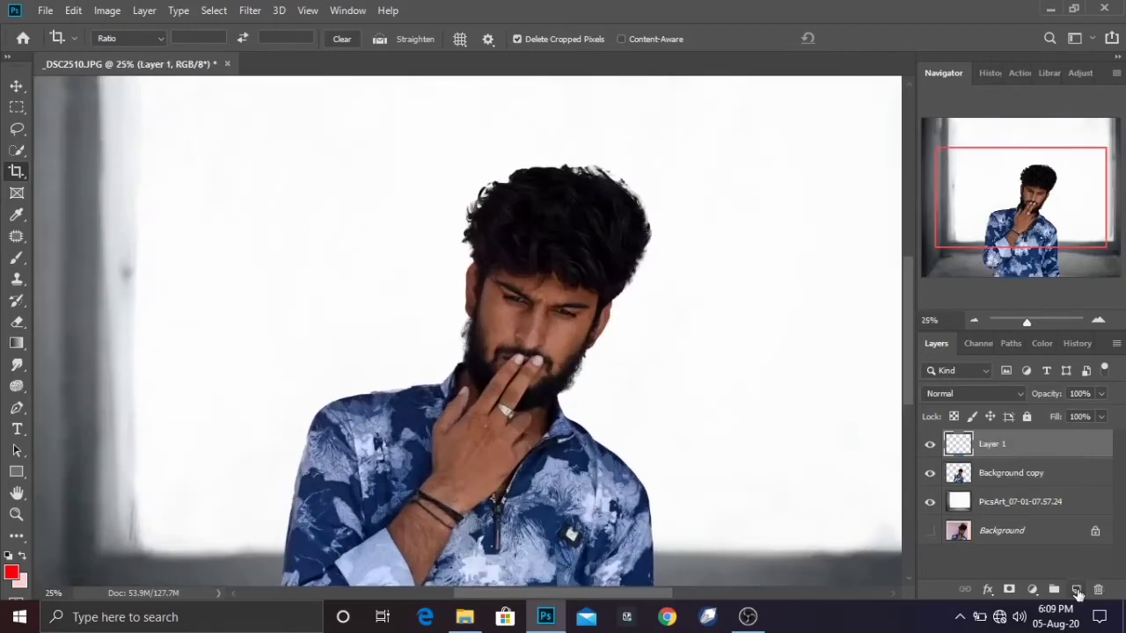
{"action": "left_click", "coordinate": [17, 257]}
{"action": "left_click", "coordinate": [10, 573]}
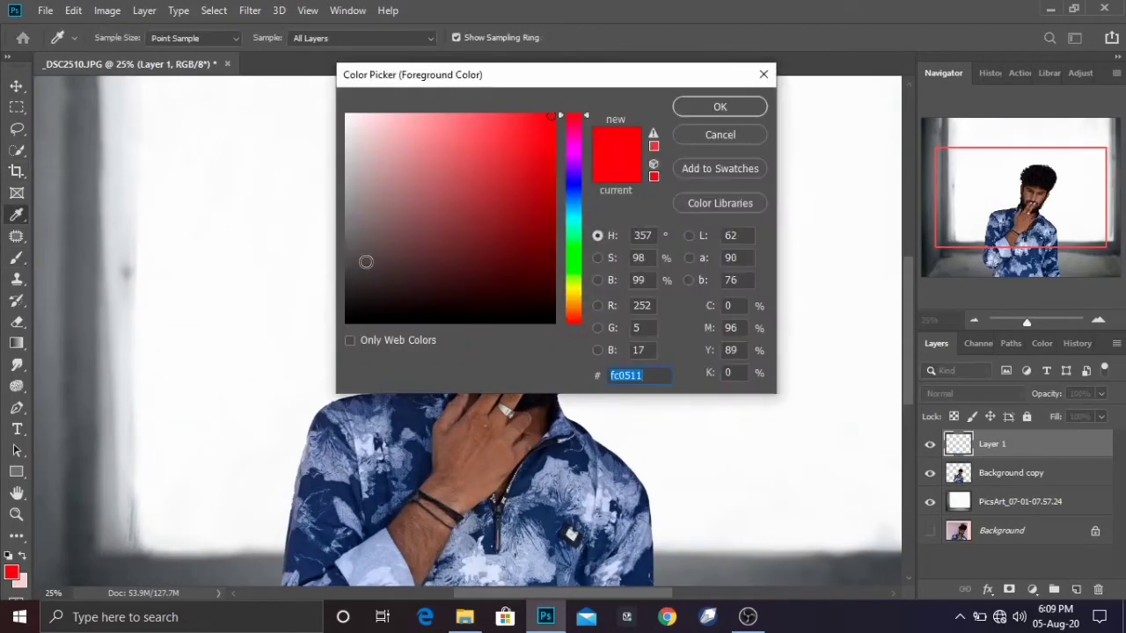
{"action": "left_click", "coordinate": [347, 115]}
{"action": "left_click", "coordinate": [719, 106]}
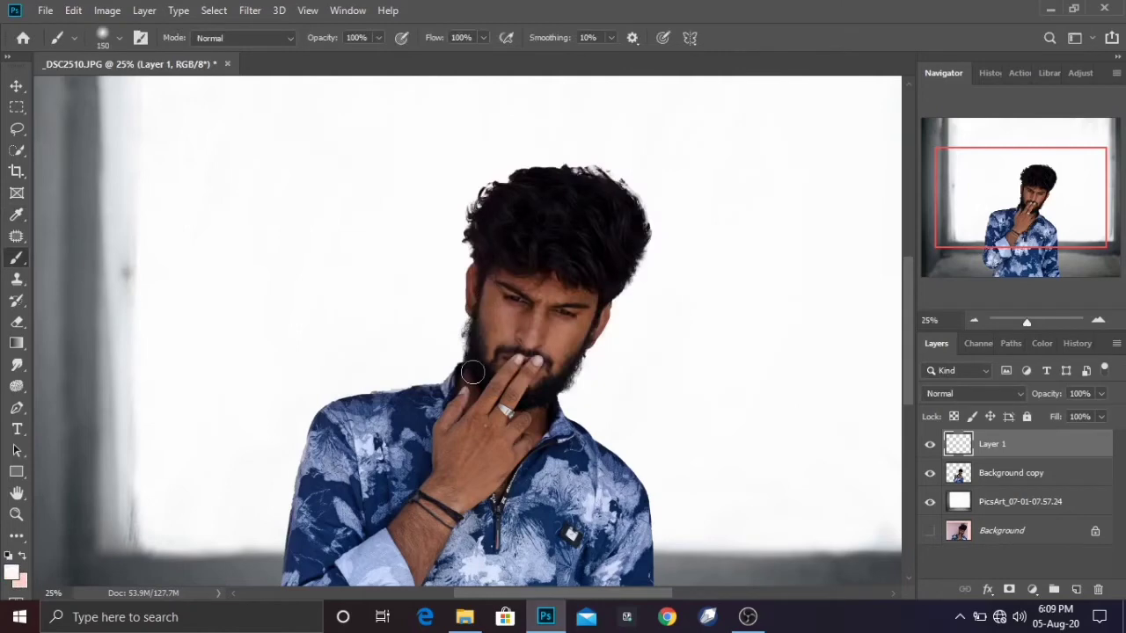
Hide the window layer and paint white along the man's shoulders, collar and neck with a size 70 soft brush.
{"action": "left_click", "coordinate": [932, 504]}
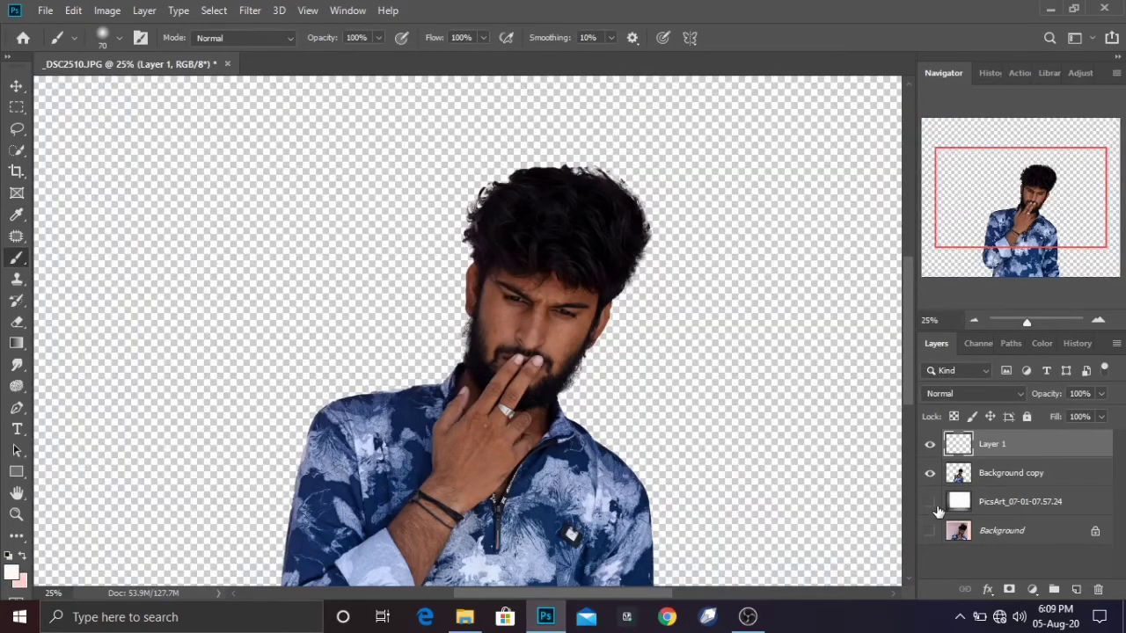
{"action": "mouse_move", "coordinate": [426, 387]}
{"action": "left_mouse_down"}
{"action": "mouse_move", "coordinate": [326, 409]}
{"action": "mouse_move", "coordinate": [304, 452]}
{"action": "mouse_move", "coordinate": [286, 577]}
{"action": "left_mouse_up"}
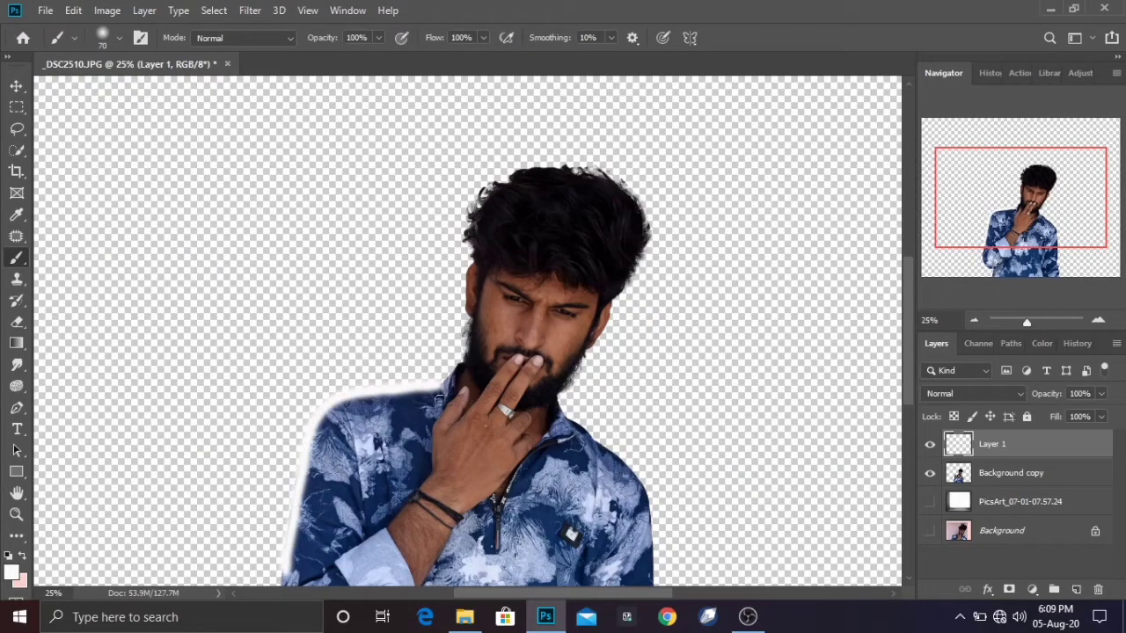
{"action": "mouse_move", "coordinate": [383, 401]}
{"action": "left_mouse_down"}
{"action": "mouse_move", "coordinate": [436, 396]}
{"action": "mouse_move", "coordinate": [425, 455]}
{"action": "mouse_move", "coordinate": [438, 397]}
{"action": "mouse_move", "coordinate": [398, 402]}
{"action": "mouse_move", "coordinate": [424, 436]}
{"action": "mouse_move", "coordinate": [425, 404]}
{"action": "mouse_move", "coordinate": [400, 409]}
{"action": "mouse_move", "coordinate": [411, 440]}
{"action": "left_mouse_up"}
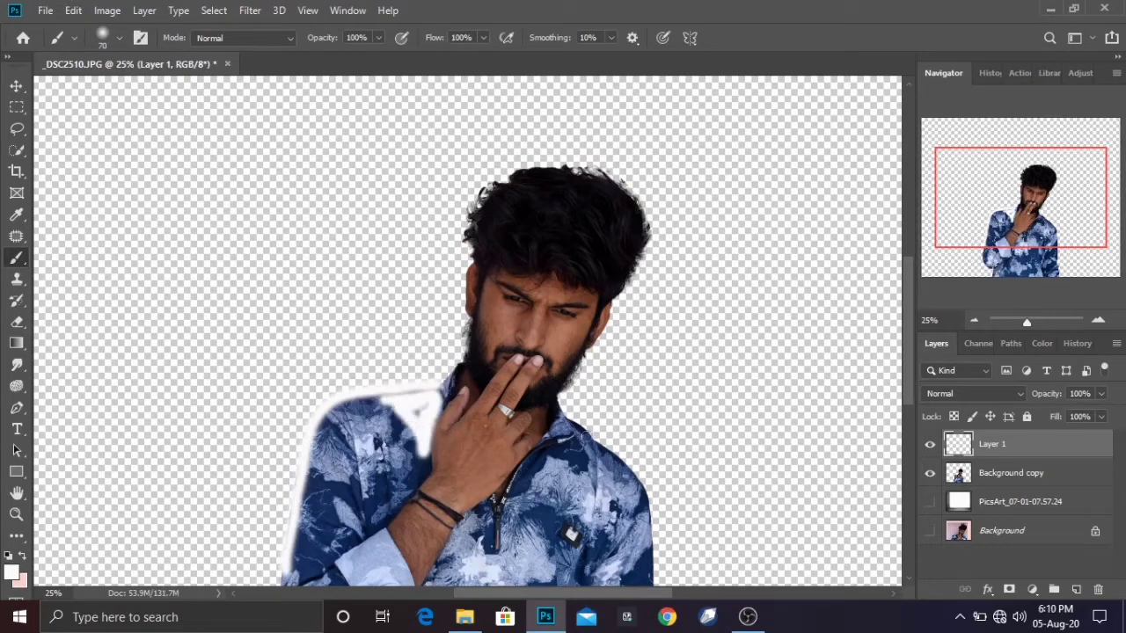
{"action": "mouse_move", "coordinate": [563, 406]}
{"action": "left_mouse_down"}
{"action": "mouse_move", "coordinate": [635, 477]}
{"action": "mouse_move", "coordinate": [655, 577]}
{"action": "left_mouse_up"}
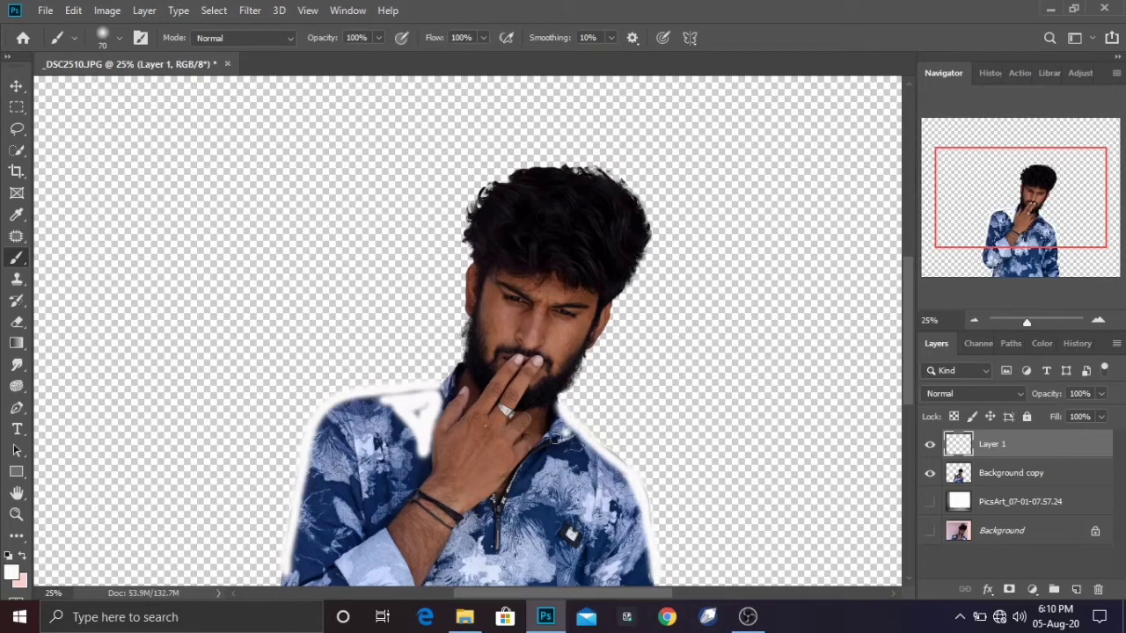
{"action": "mouse_move", "coordinate": [556, 438]}
{"action": "left_mouse_down"}
{"action": "mouse_move", "coordinate": [568, 439]}
{"action": "mouse_move", "coordinate": [532, 414]}
{"action": "left_mouse_up"}
{"action": "mouse_move", "coordinate": [458, 380]}
{"action": "left_mouse_down"}
{"action": "mouse_move", "coordinate": [467, 396]}
{"action": "mouse_move", "coordinate": [474, 389]}
{"action": "left_mouse_up"}
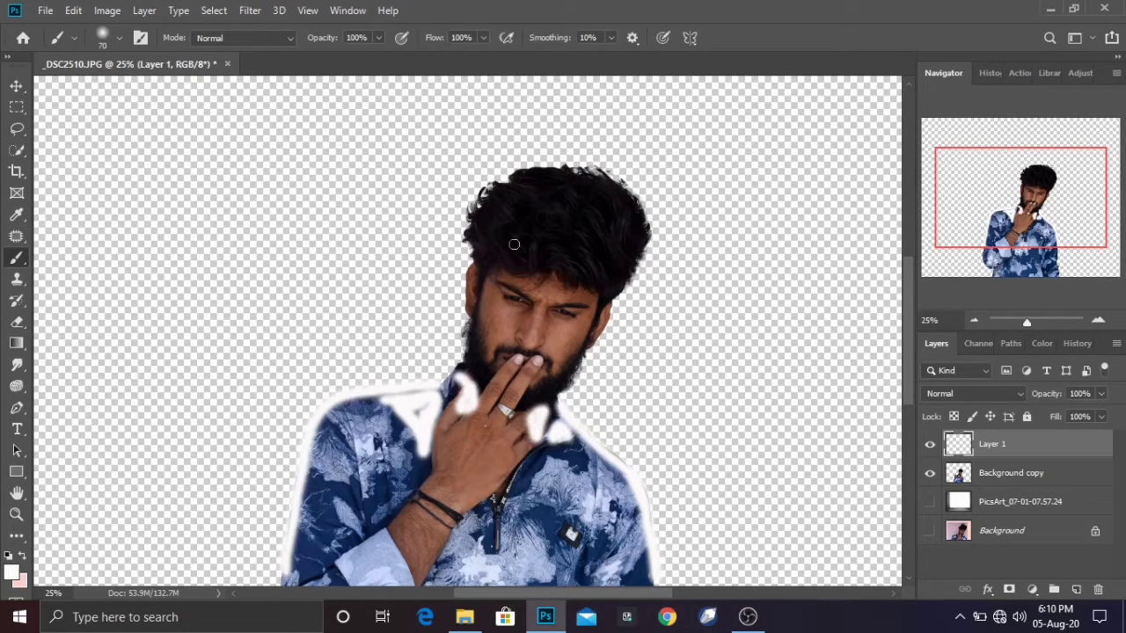
Soften the white strokes on Layer 1 to 80% opacity and 16% fill, comparing the result with the layer hidden.
{"action": "left_click", "coordinate": [1101, 417]}
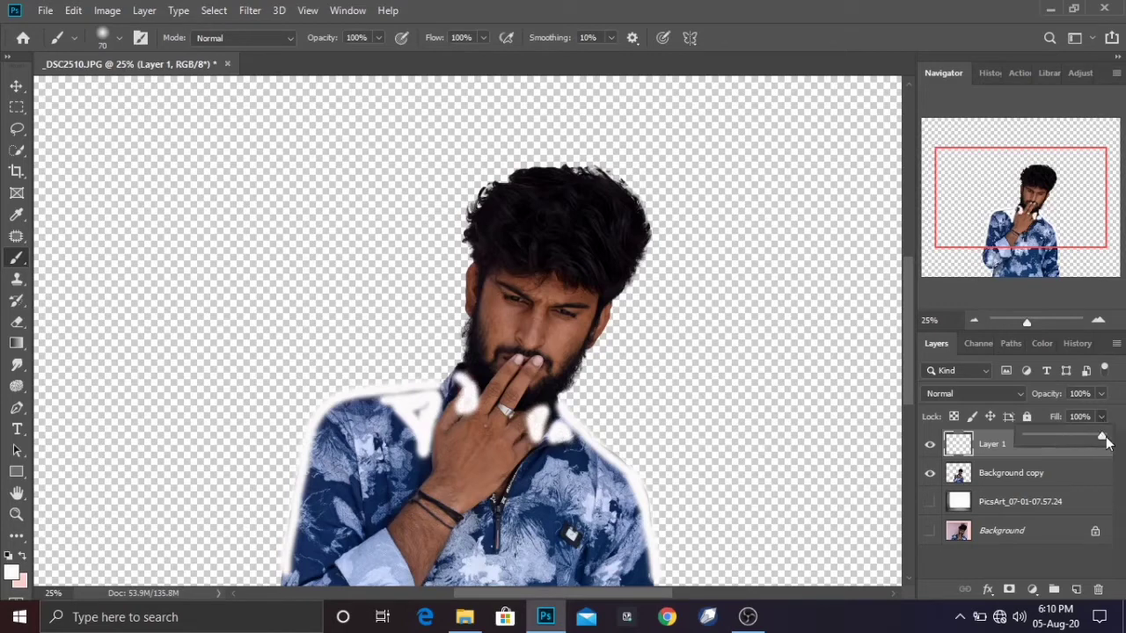
{"action": "left_click_drag", "start_coordinate": [1107, 442], "coordinate": [1045, 437]}
{"action": "left_click", "coordinate": [1101, 393]}
{"action": "left_click_drag", "start_coordinate": [1106, 414], "coordinate": [1078, 416]}
{"action": "left_click", "coordinate": [930, 445]}
{"action": "left_click", "coordinate": [930, 445]}
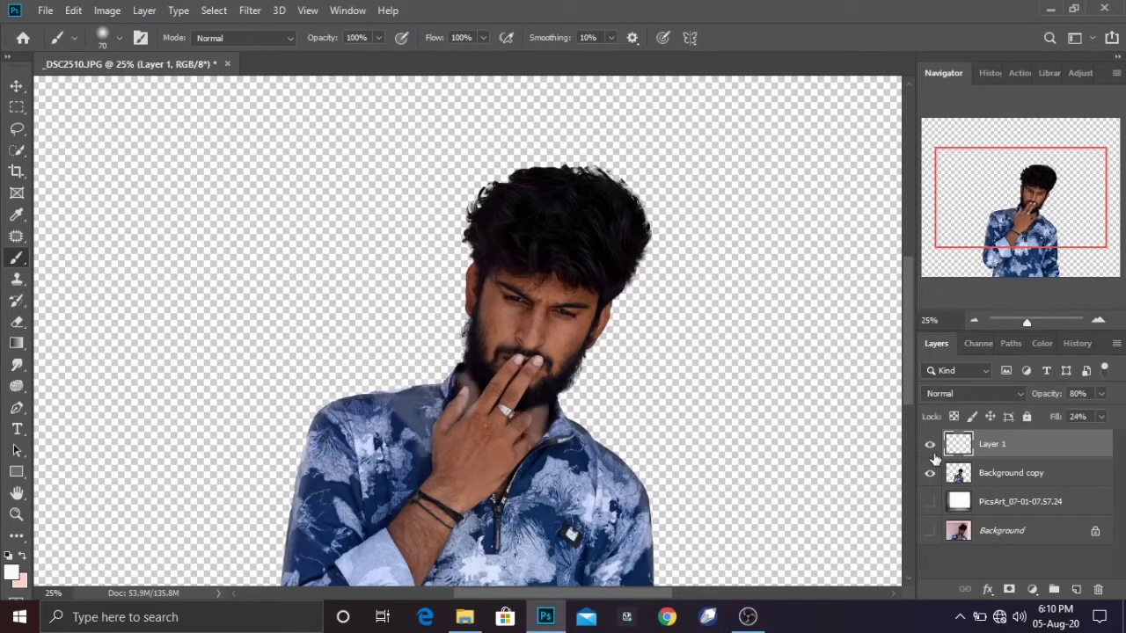
{"action": "left_click", "coordinate": [1102, 417]}
{"action": "left_click_drag", "start_coordinate": [1054, 436], "coordinate": [1047, 435]}
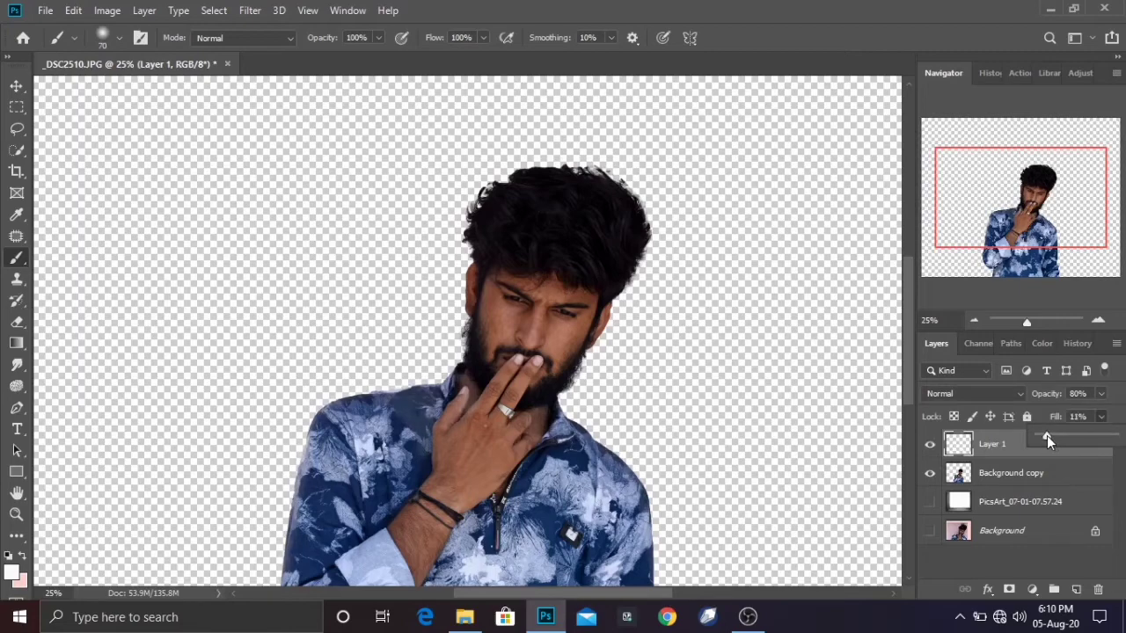
{"action": "left_click", "coordinate": [930, 445]}
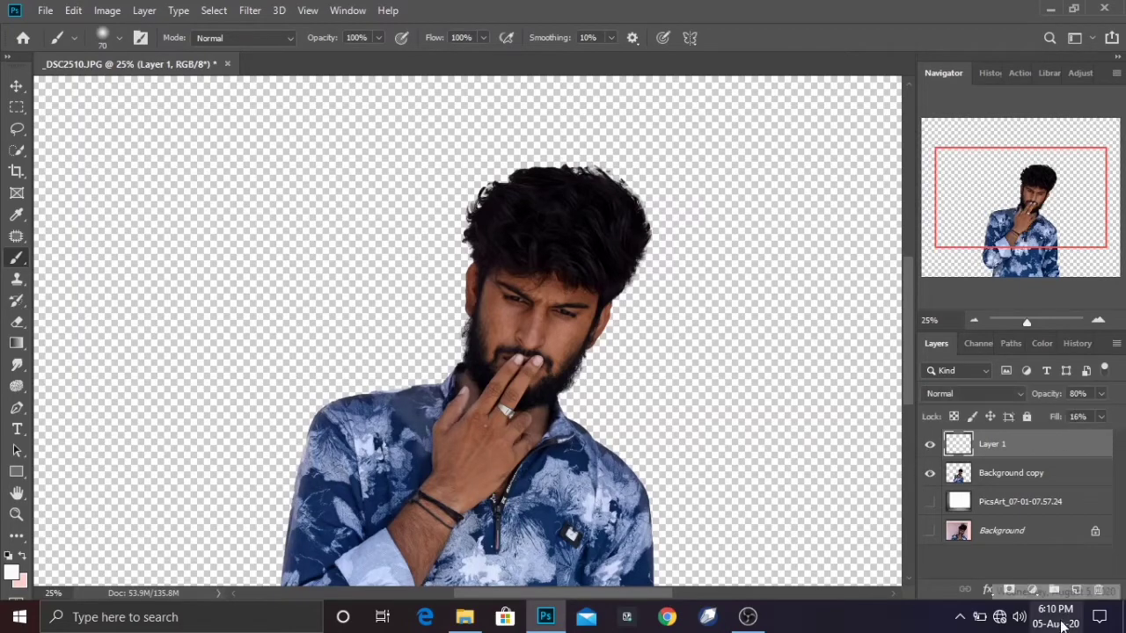
Add another new layer above Layer 1 with 17% fill and 54% opacity.
{"action": "left_click", "coordinate": [1076, 590]}
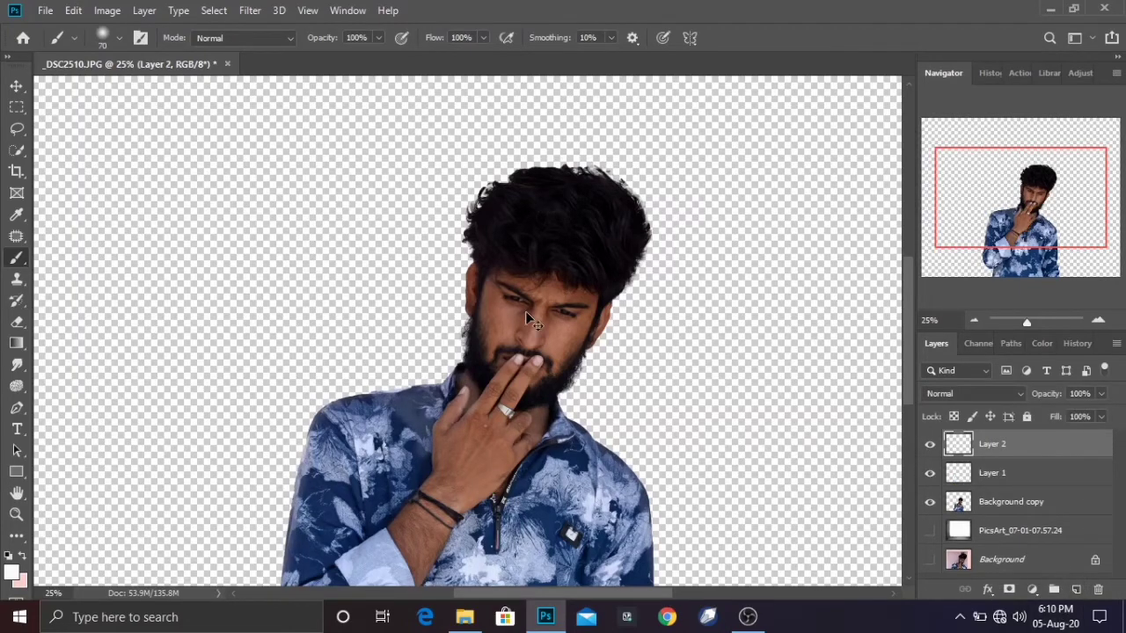
{"action": "key", "text": "ctrl+plus"}
{"action": "left_click", "coordinate": [1101, 417]}
{"action": "left_click_drag", "start_coordinate": [1105, 436], "coordinate": [1041, 440]}
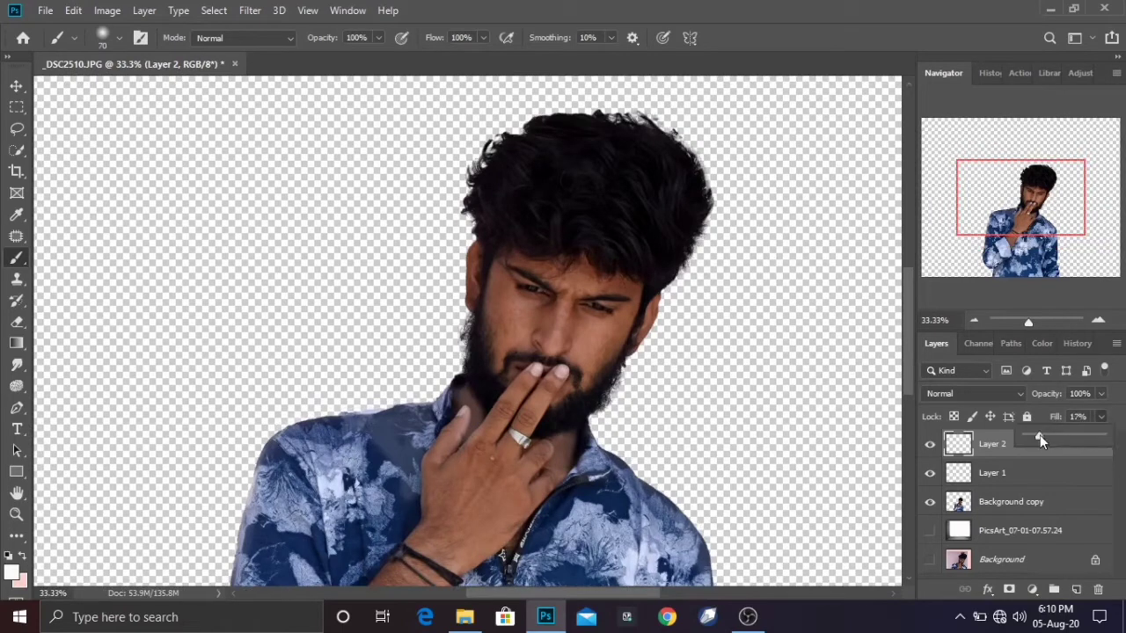
{"action": "left_click", "coordinate": [1101, 395]}
{"action": "left_click_drag", "start_coordinate": [1105, 414], "coordinate": [1068, 415]}
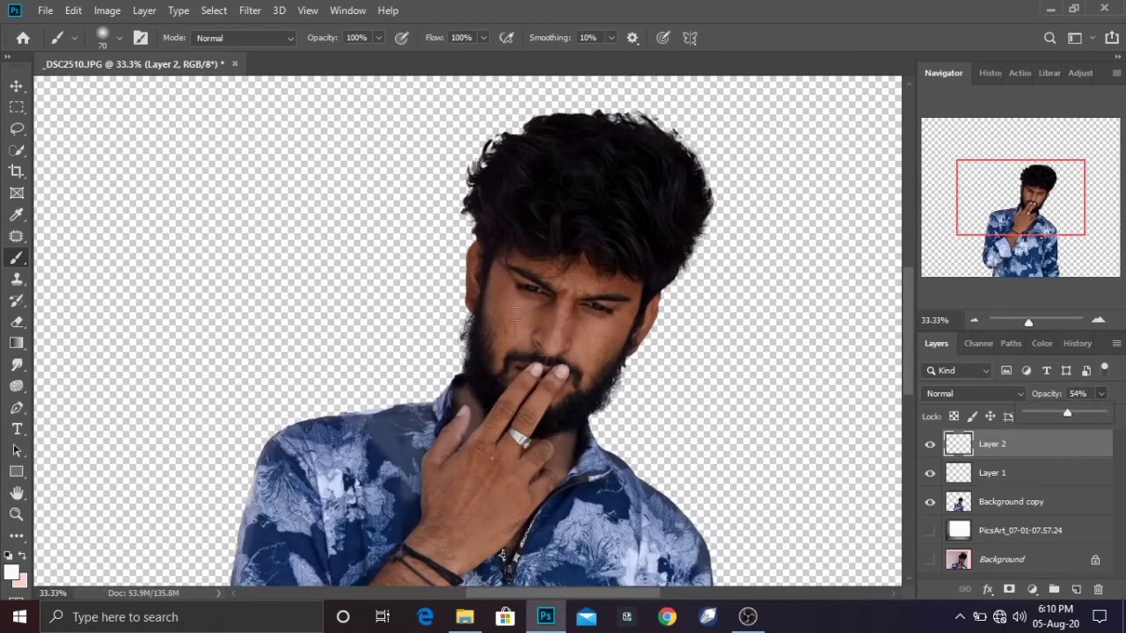
Paint faint white highlights over the man's face on Layer 2 and check the effect on the whole figure.
{"action": "left_click", "coordinate": [546, 327]}
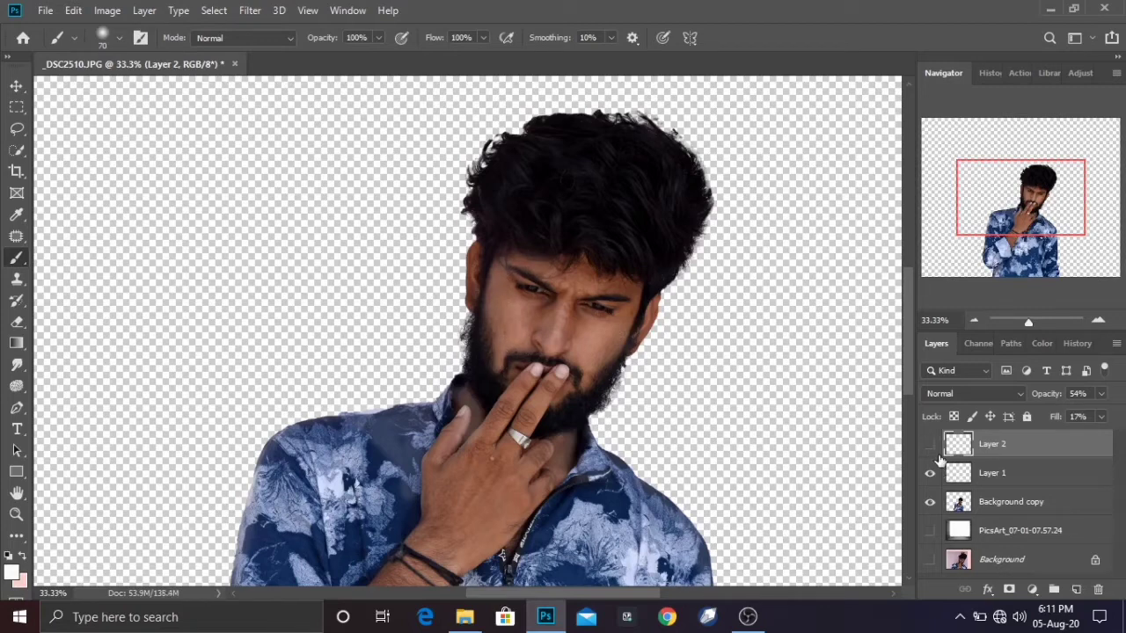
{"action": "key", "text": "ctrl+minus"}
{"action": "key", "text": "ctrl+minus"}
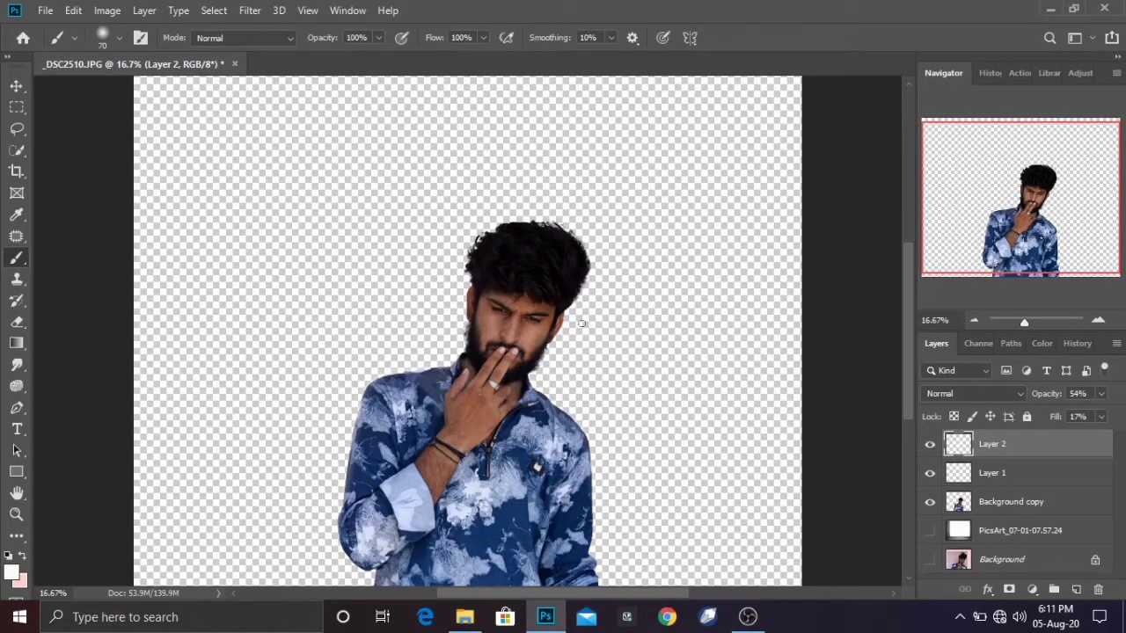
Merge Layer 2, Layer 1 and Background copy into one layer, and show the window image again.
{"action": "left_click", "coordinate": [1008, 475], "text": "shift"}
{"action": "left_click", "coordinate": [1017, 503], "text": "shift"}
{"action": "right_click", "coordinate": [1018, 503]}
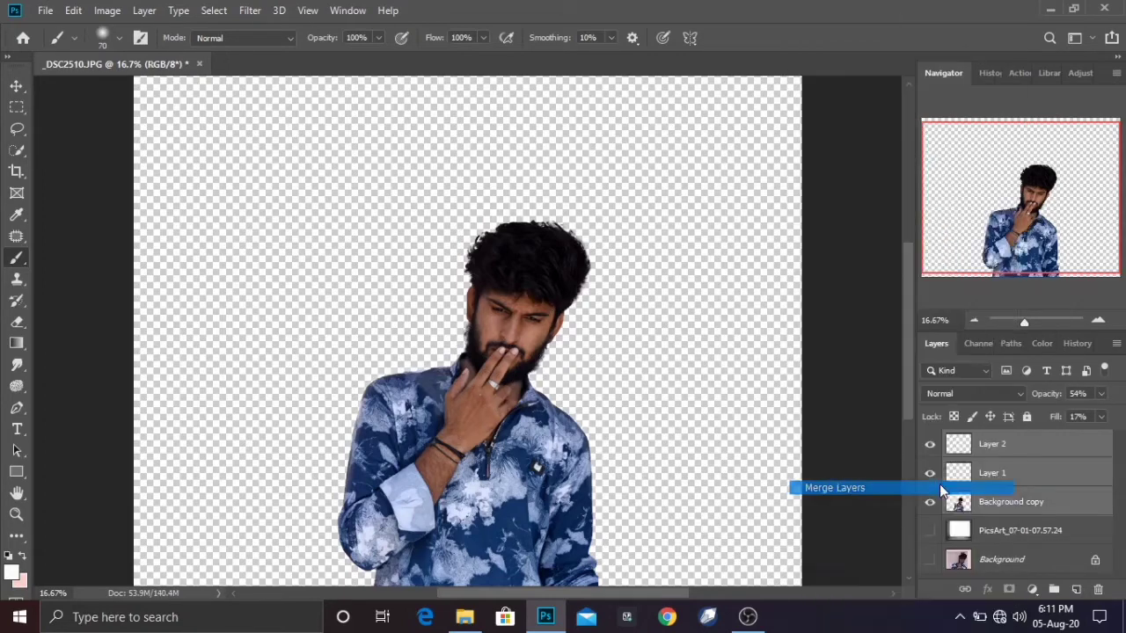
{"action": "left_click", "coordinate": [935, 483]}
{"action": "left_click", "coordinate": [930, 474]}
{"action": "key", "text": "ctrl+minus"}
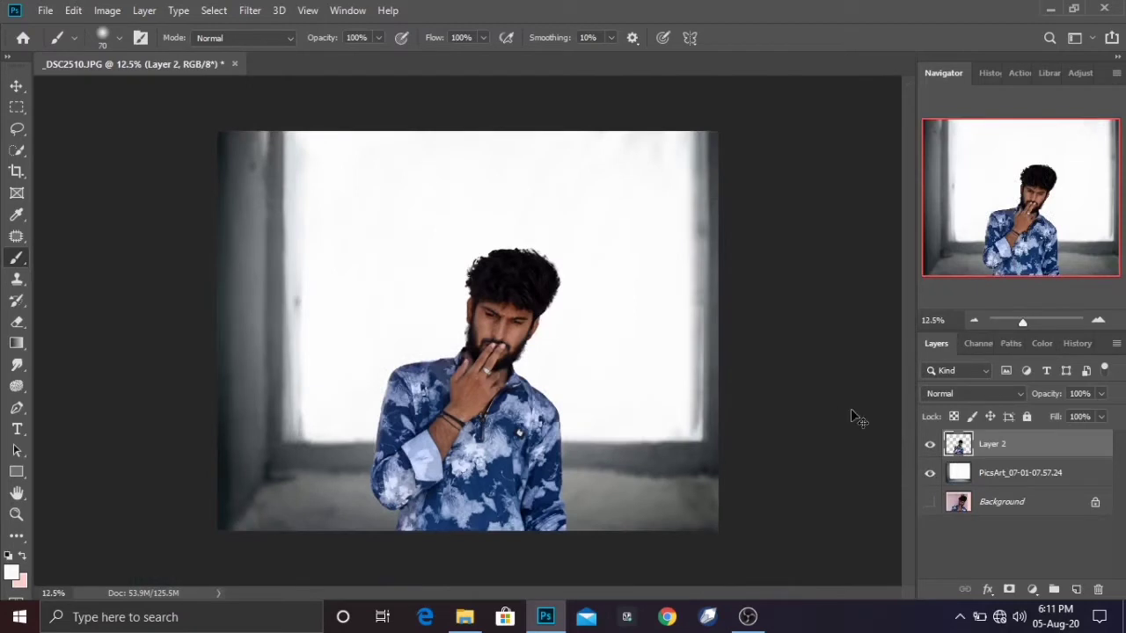
Enlarge the merged man layer to about 179% and rotate it to about -10° in front of the window.
{"action": "key", "text": "ctrl+t"}
{"action": "left_click_drag", "start_coordinate": [569, 533], "coordinate": [629, 616]}
{"action": "left_click_drag", "start_coordinate": [566, 450], "coordinate": [525, 407]}
{"action": "key", "text": "ctrl+minus"}
{"action": "left_click_drag", "start_coordinate": [573, 171], "coordinate": [514, 189]}
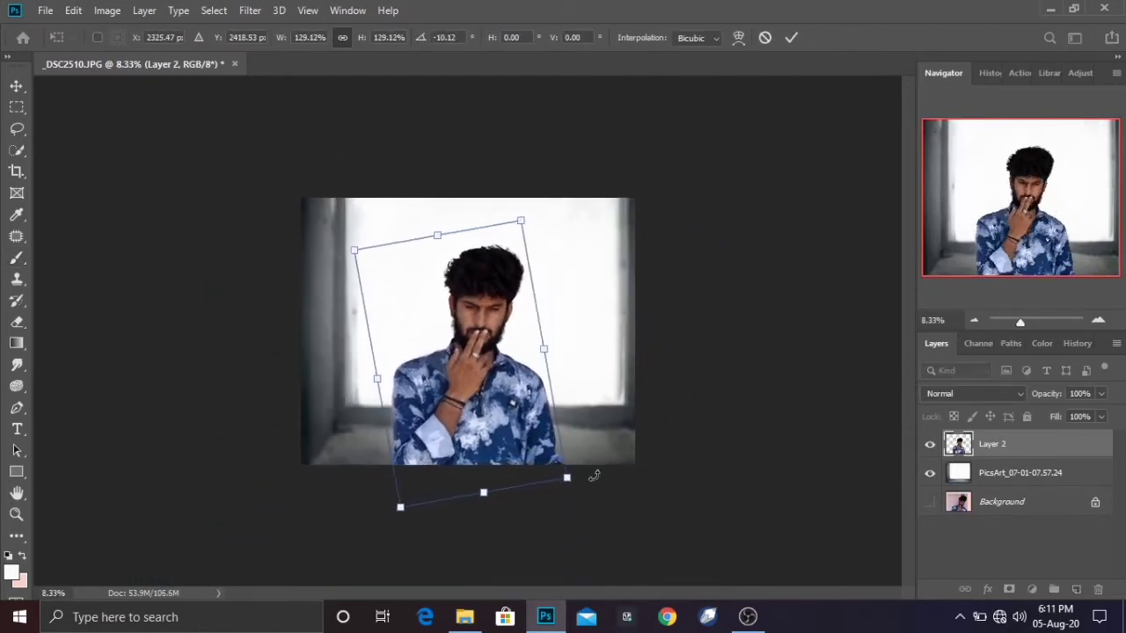
{"action": "left_click_drag", "start_coordinate": [595, 470], "coordinate": [563, 511]}
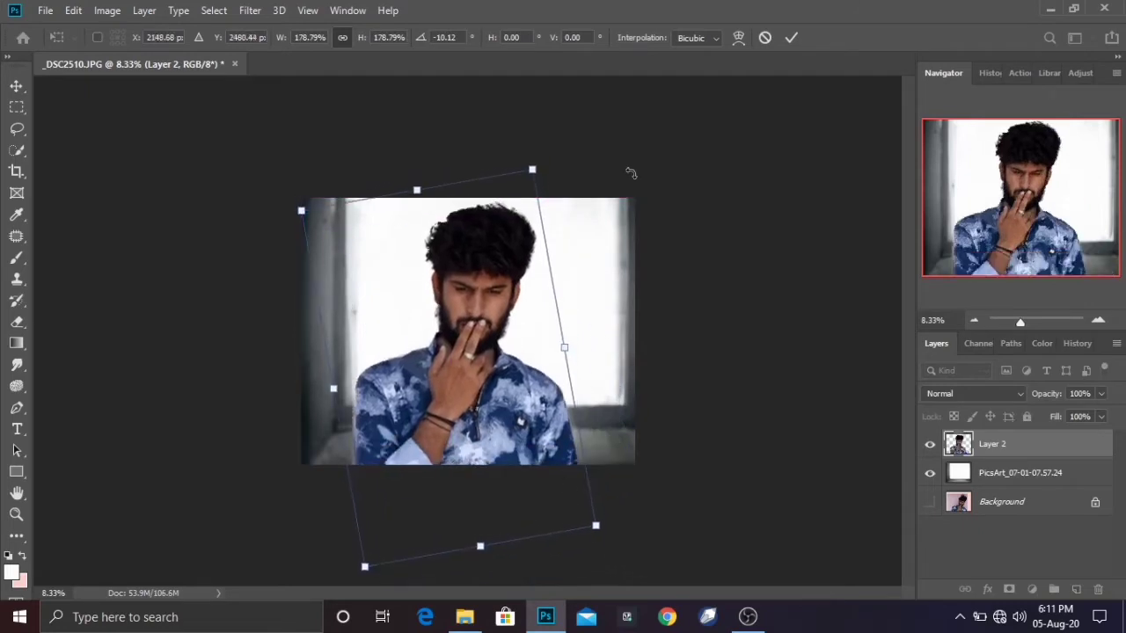
Refine the man's transform to about 192% scale and -5.73° rotation, with his hair at the canvas's upper edge.
{"action": "mouse_move", "coordinate": [631, 171]}
{"action": "left_mouse_down"}
{"action": "mouse_move", "coordinate": [605, 169]}
{"action": "mouse_move", "coordinate": [613, 174]}
{"action": "left_mouse_up"}
{"action": "left_click_drag", "start_coordinate": [546, 213], "coordinate": [555, 224]}
{"action": "left_click_drag", "start_coordinate": [562, 180], "coordinate": [570, 160]}
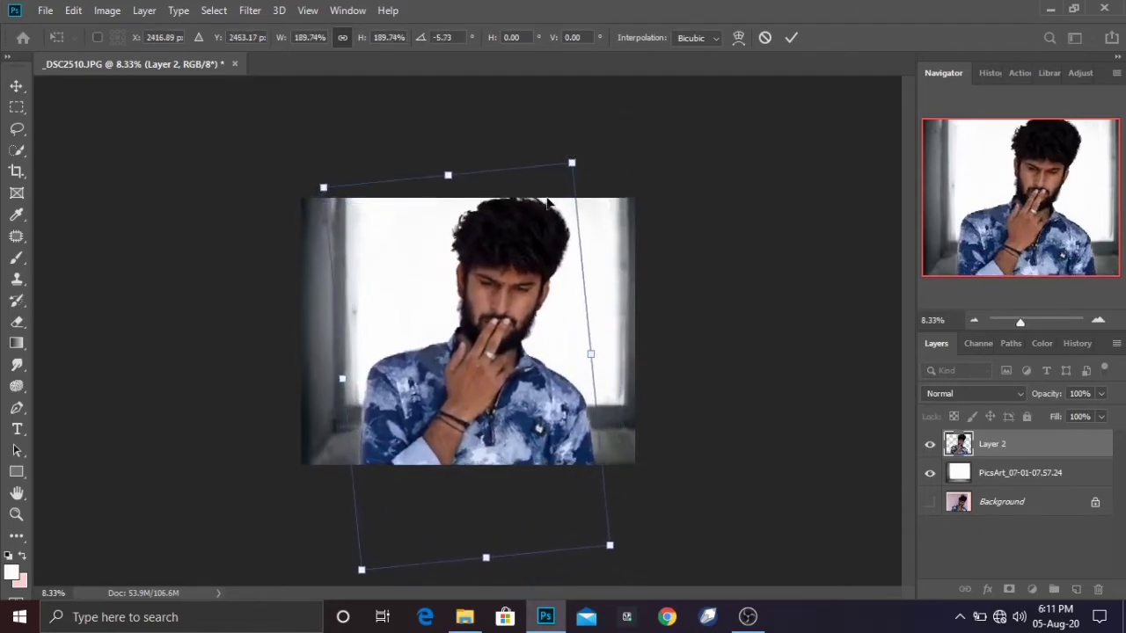
{"action": "left_click_drag", "start_coordinate": [547, 204], "coordinate": [539, 203]}
{"action": "left_click_drag", "start_coordinate": [562, 166], "coordinate": [560, 160]}
{"action": "left_click_drag", "start_coordinate": [545, 202], "coordinate": [551, 206]}
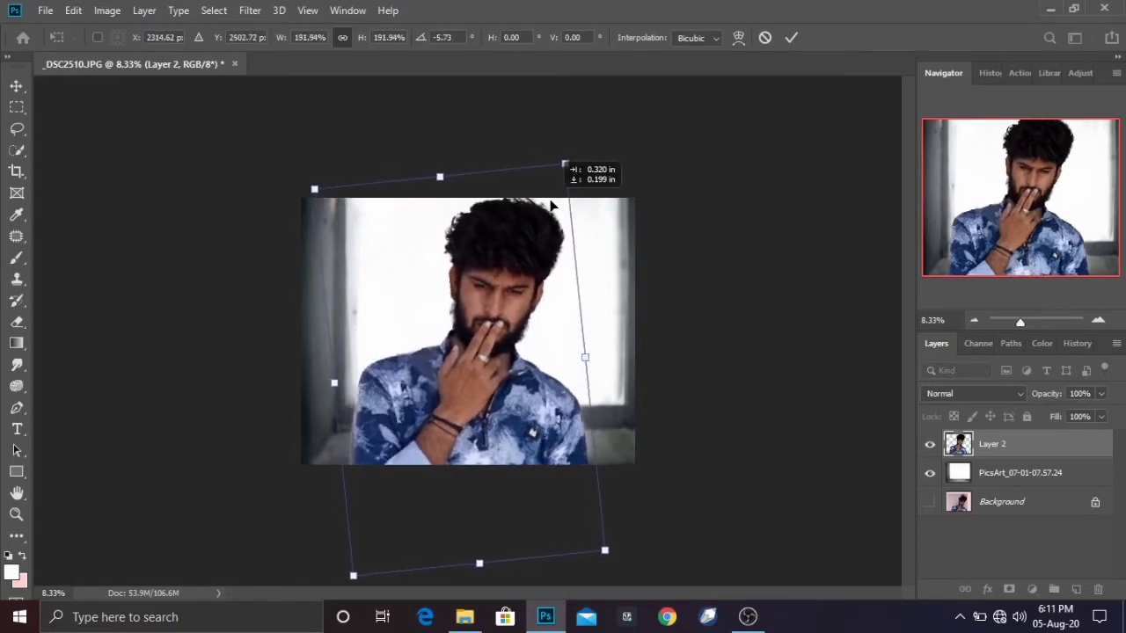
{"action": "key", "text": "b"}
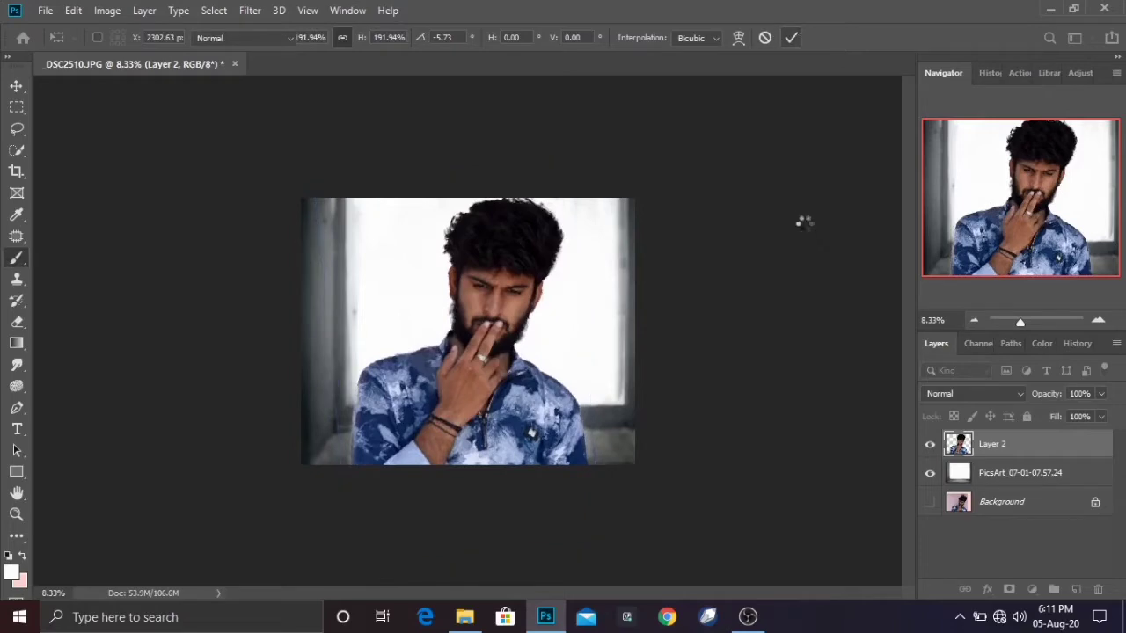
Crop the image at the existing canvas bounds, trimming the parts of the man that extend outside.
{"action": "key", "text": "c"}
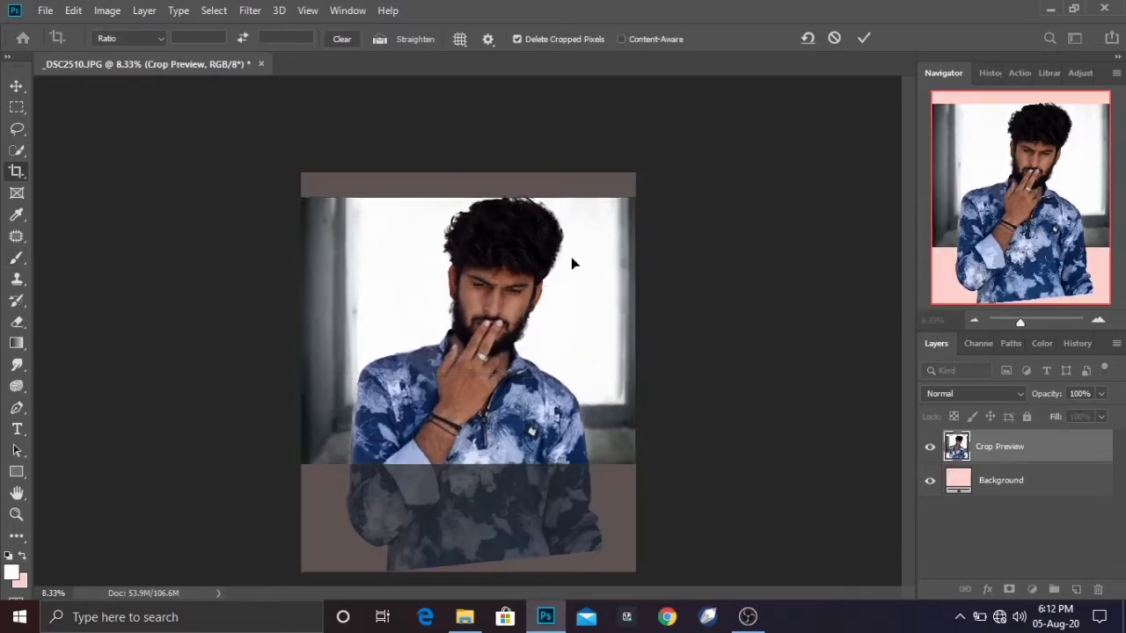
{"action": "key", "text": "Return"}
{"action": "key", "text": "ctrl+plus"}
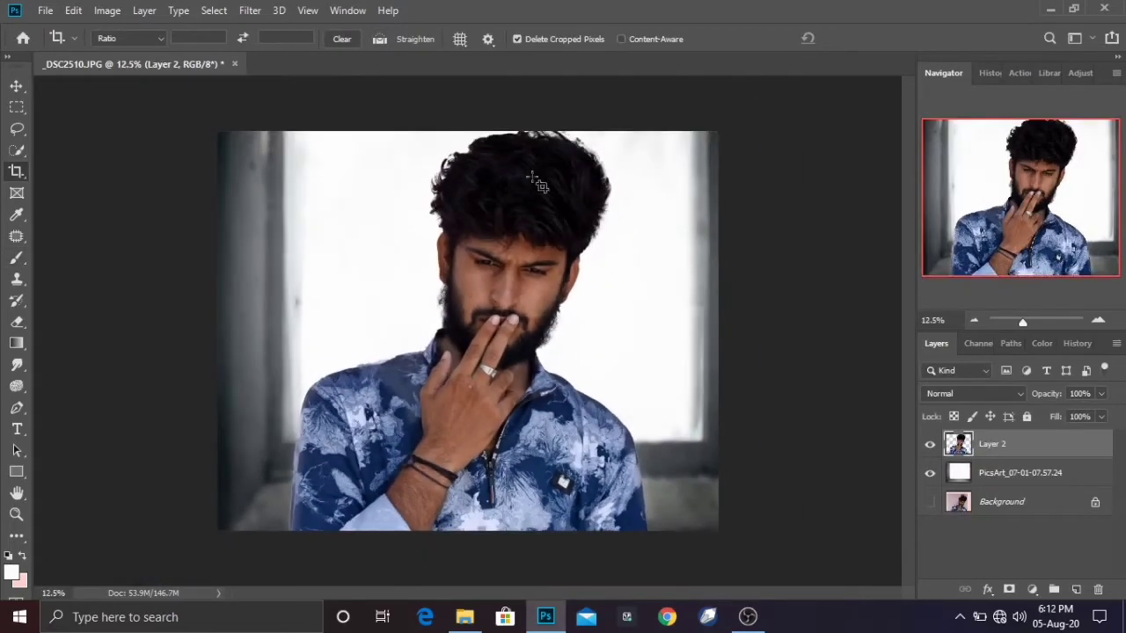
Open 1c0us-farenheit-official-kabir-singh-uv-400-protection-grey-unisex_500x500_0.jpg and duplicate its background layer.
{"action": "left_click", "coordinate": [47, 9]}
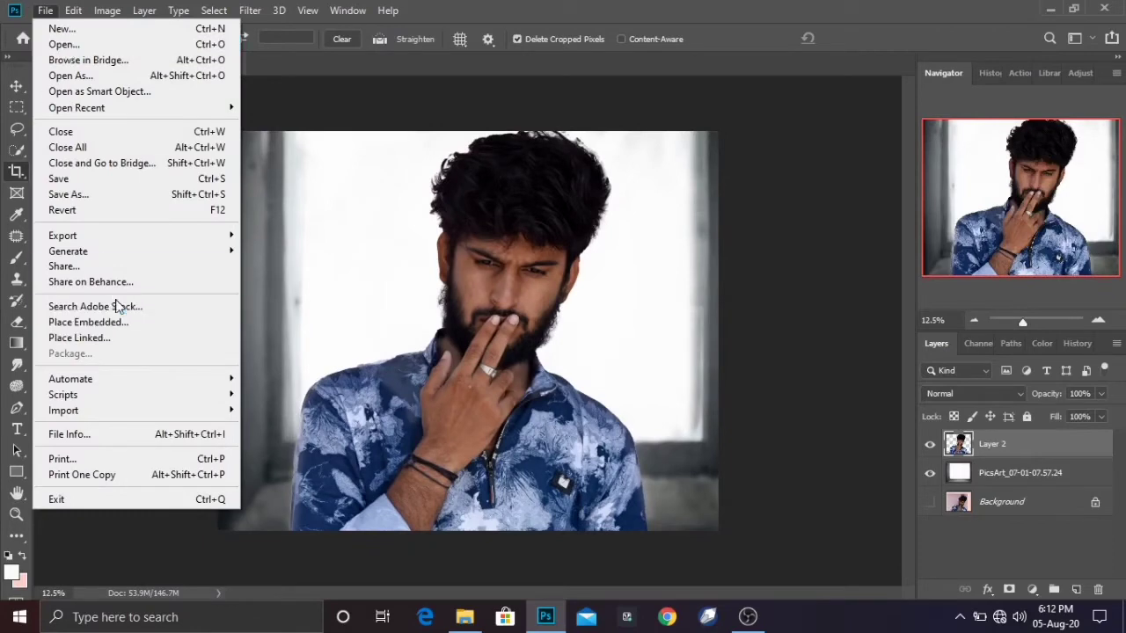
{"action": "left_click", "coordinate": [63, 44]}
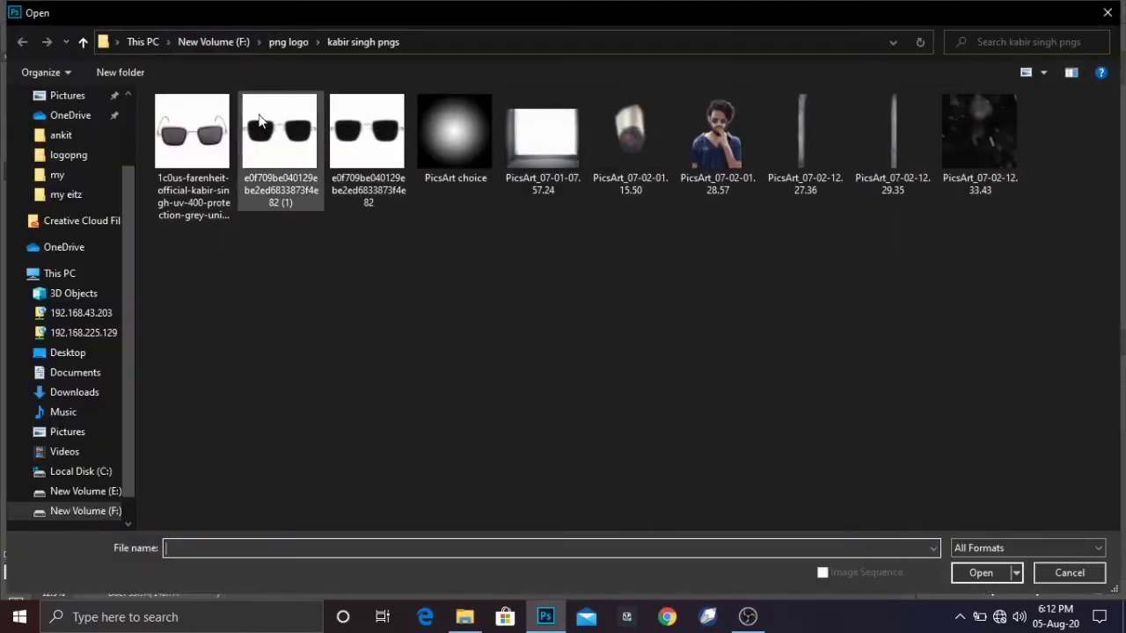
{"action": "left_click", "coordinate": [220, 125]}
{"action": "left_click", "coordinate": [981, 573]}
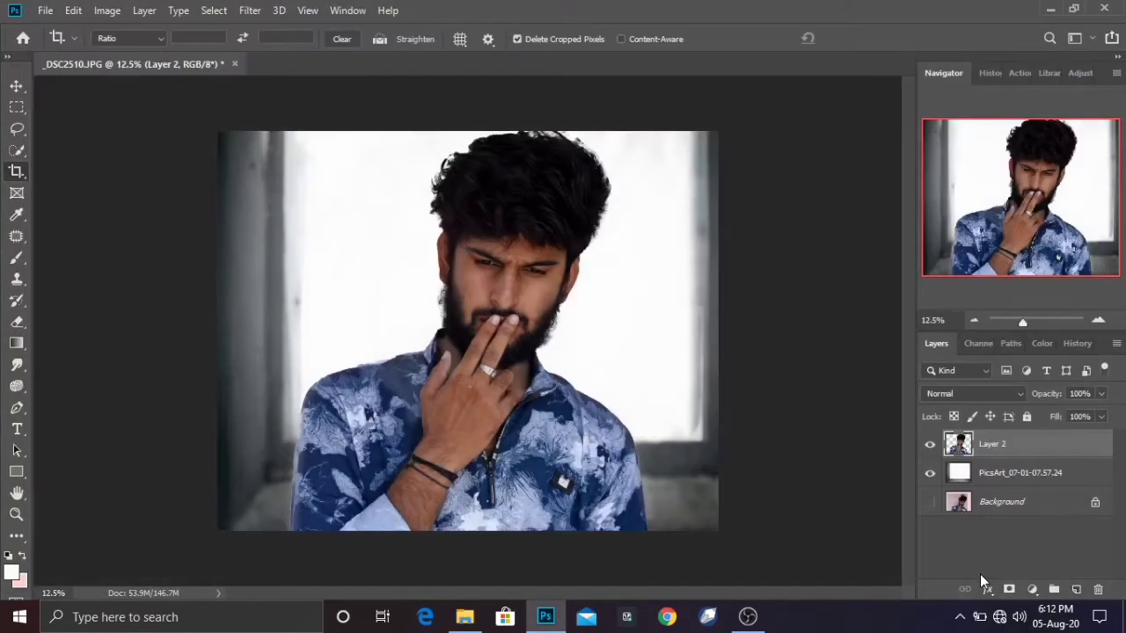
{"action": "left_click_drag", "start_coordinate": [986, 447], "coordinate": [1076, 588]}
Select the grey sunglasses with Quick Selection, using a smaller brush to include the curved tip of the left temple arm.
{"action": "key", "text": "w"}
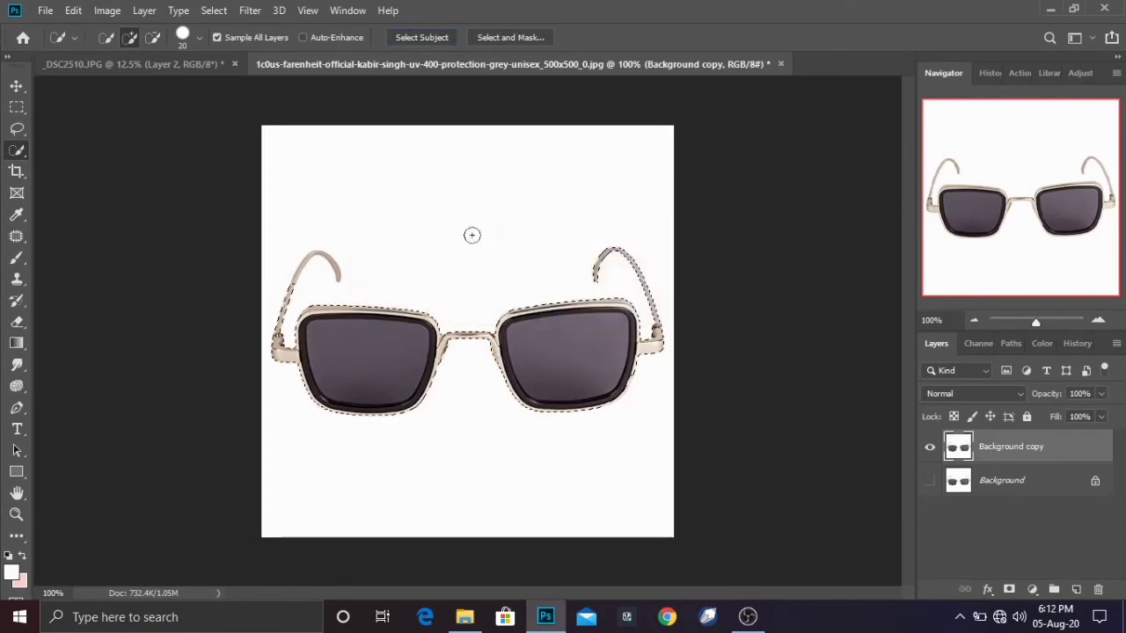
{"action": "key", "text": "bracketleft"}
{"action": "key", "text": "bracketleft"}
{"action": "key", "text": "bracketleft"}
{"action": "key", "text": "bracketleft"}
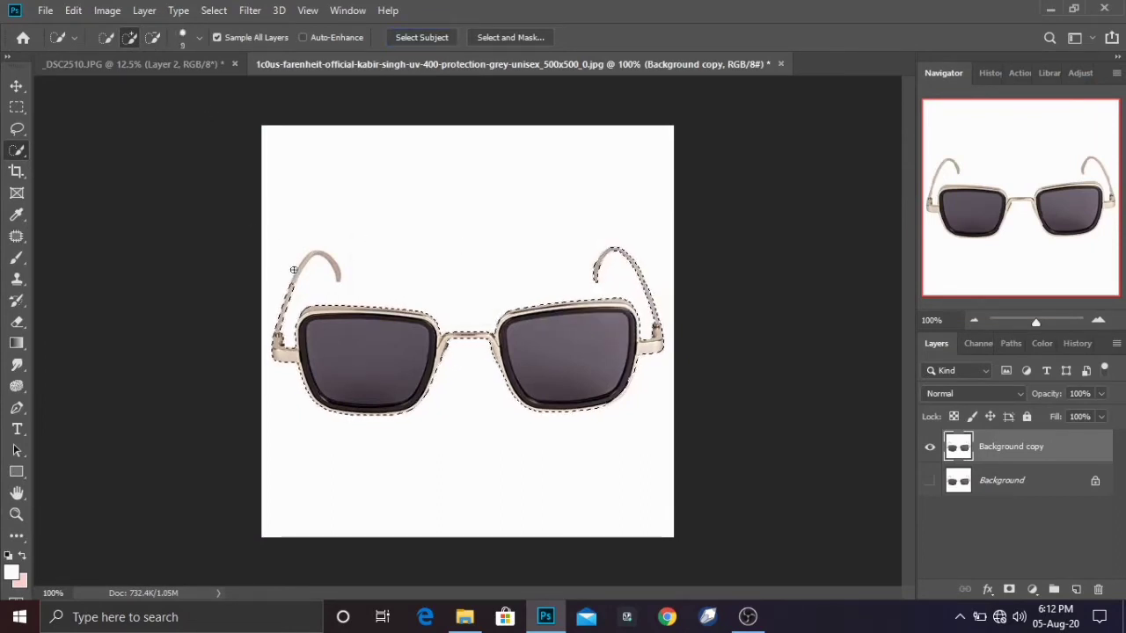
{"action": "left_click_drag", "start_coordinate": [292, 274], "coordinate": [299, 267]}
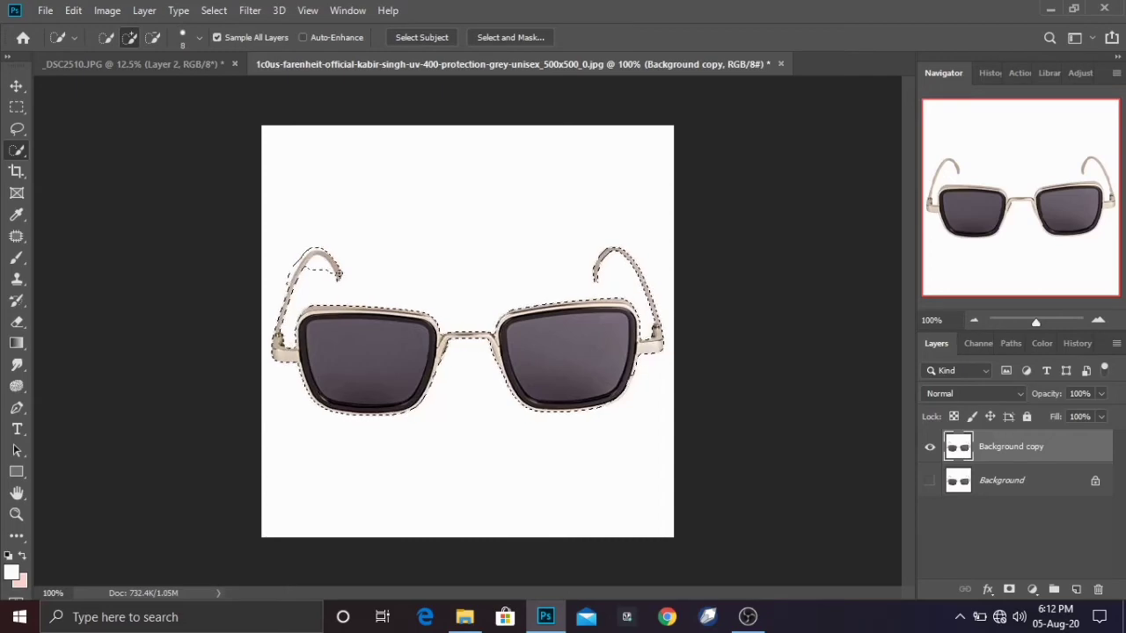
Feather the sunglasses selection by 2 pixels and use it as a layer mask on Background copy.
{"action": "right_click", "coordinate": [340, 274]}
{"action": "left_click", "coordinate": [379, 313]}
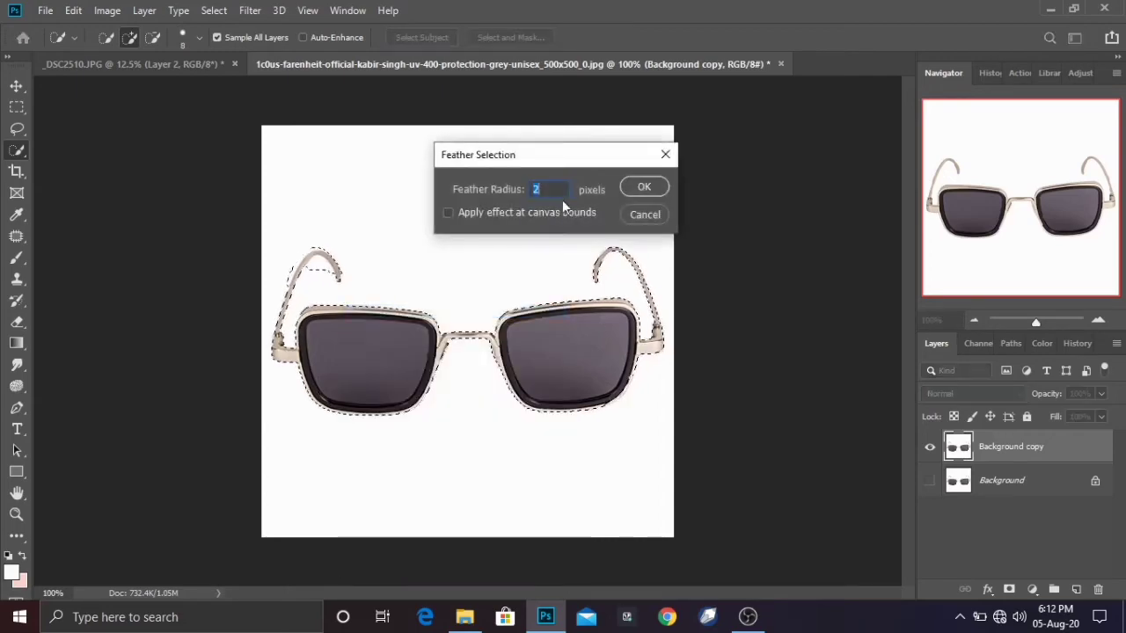
{"action": "left_click", "coordinate": [643, 186]}
{"action": "left_click", "coordinate": [1009, 589]}
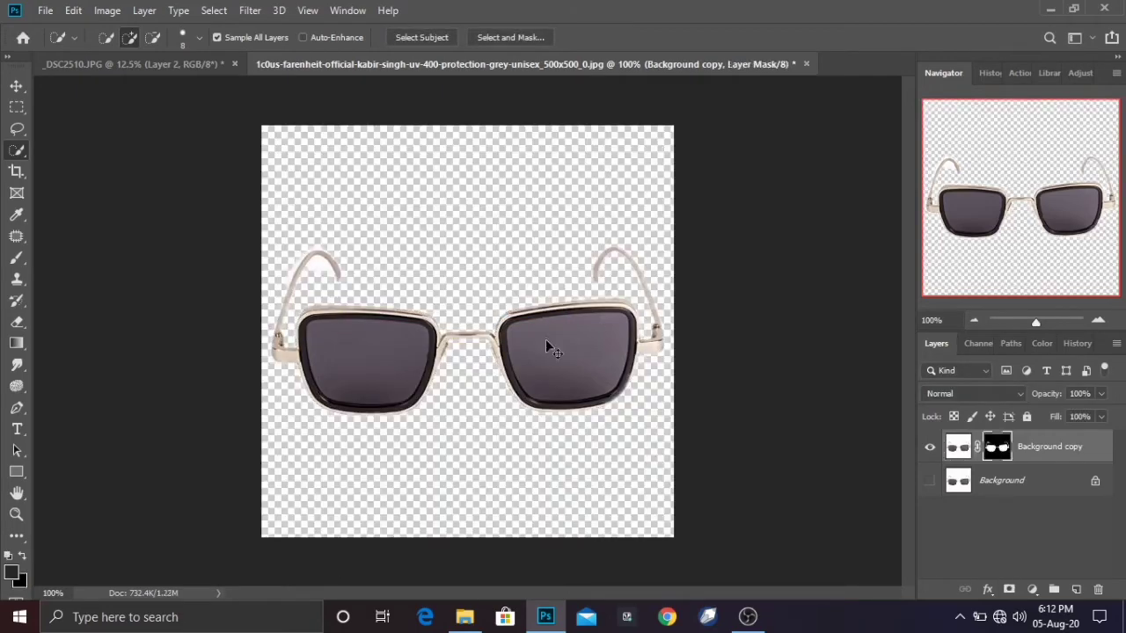
Outline the white area inside the left temple arm's curve with the Pen tool and clear it using a 1-pixel feathered selection.
{"action": "key", "text": "ctrl+plus"}
{"action": "left_click", "coordinate": [15, 407]}
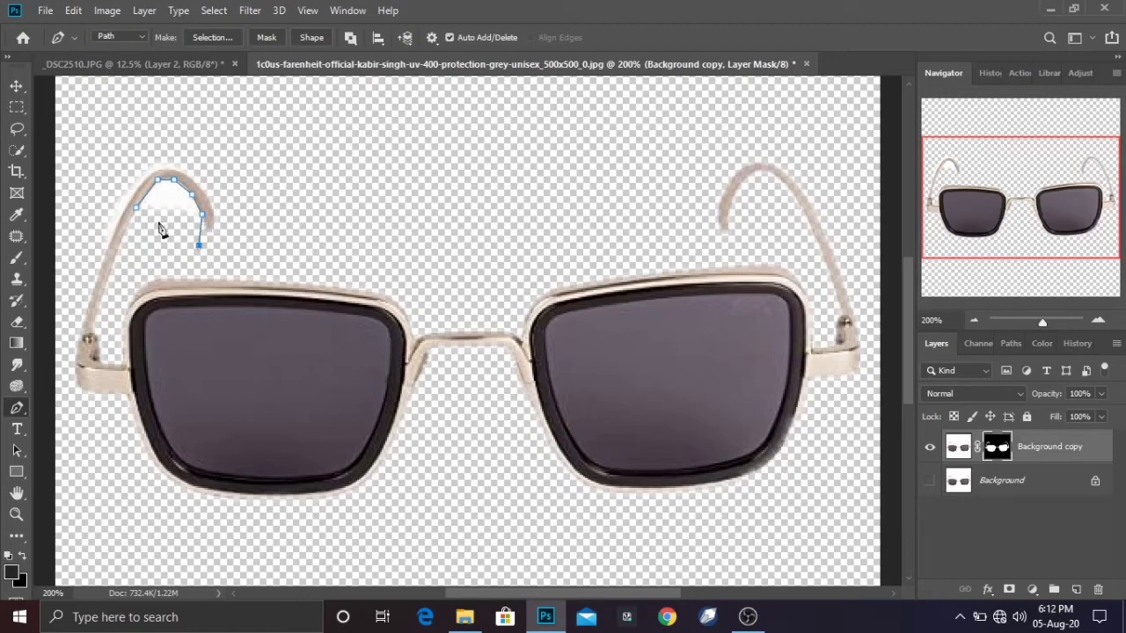
{"action": "right_click", "coordinate": [140, 217]}
{"action": "left_click", "coordinate": [188, 300]}
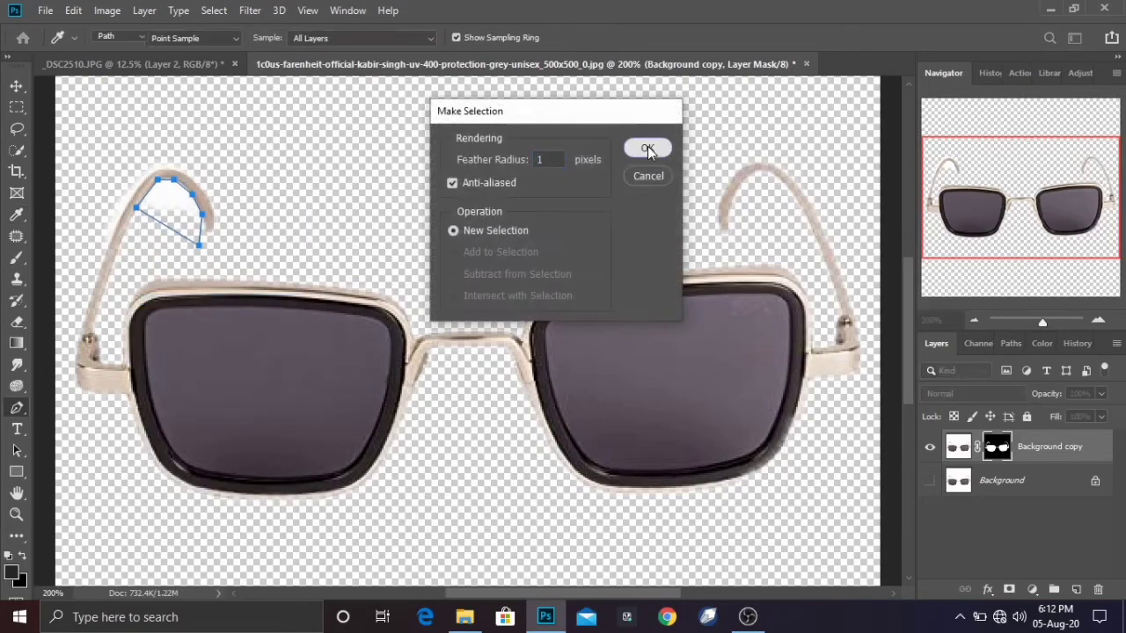
{"action": "left_click", "coordinate": [647, 148]}
{"action": "left_click", "coordinate": [959, 447]}
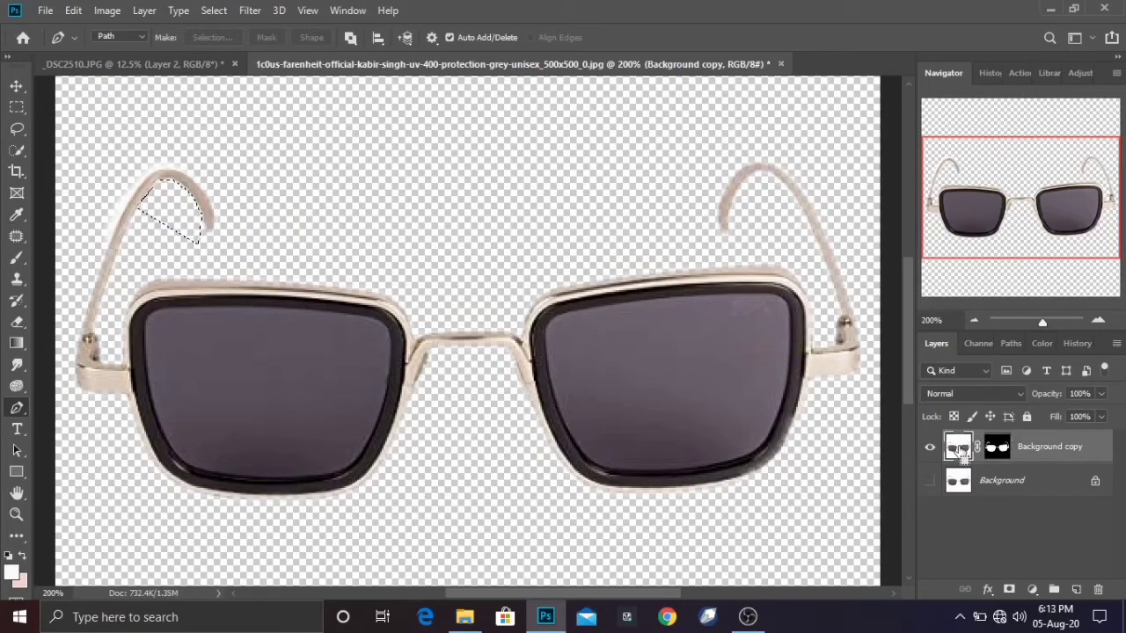
Outline the white fringe outside the left temple arm with the Pen tool, convert the path to a selection and clear it.
{"action": "key", "text": "ctrl+minus"}
{"action": "key", "text": "ctrl+minus"}
{"action": "key", "text": "ctrl+plus"}
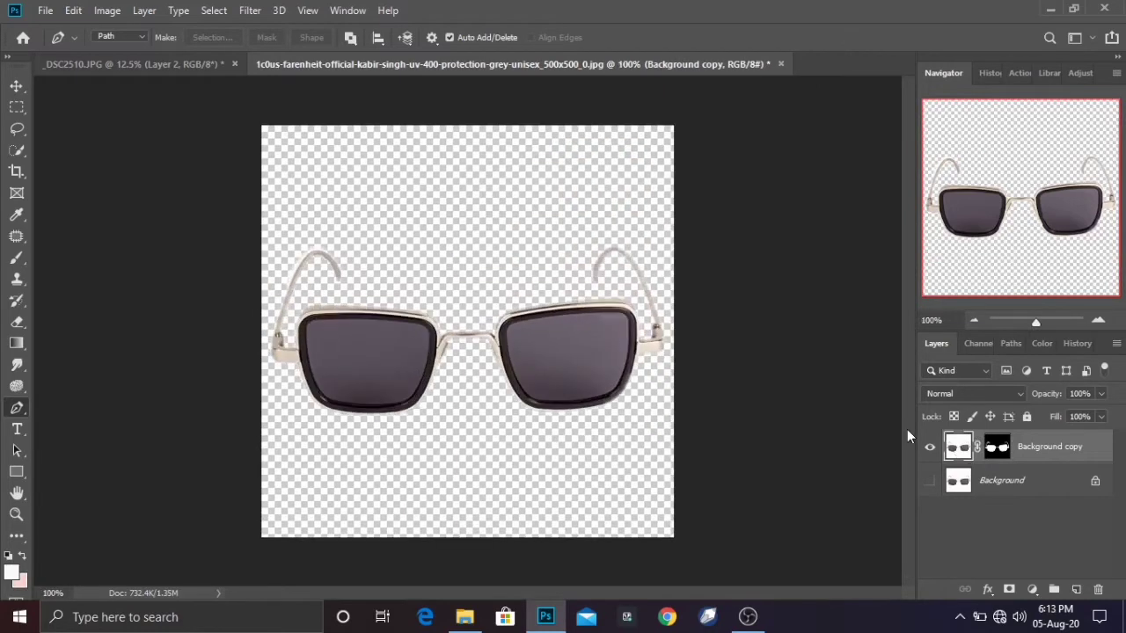
{"action": "key", "text": "ctrl+plus"}
{"action": "left_click", "coordinate": [109, 236]}
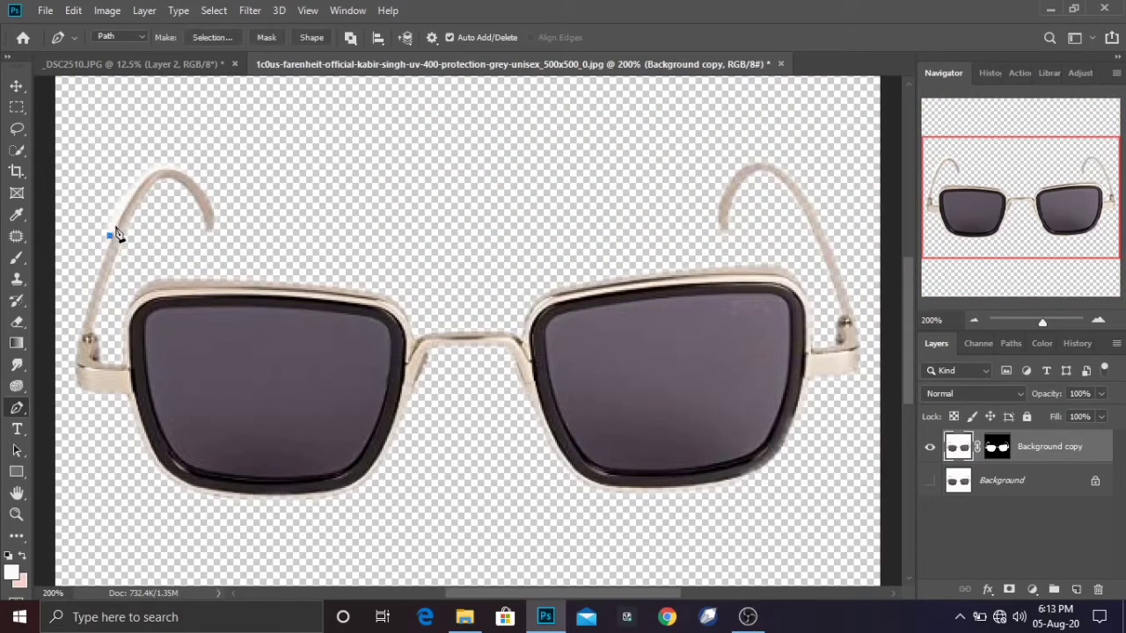
{"action": "left_click", "coordinate": [201, 182]}
{"action": "left_click", "coordinate": [284, 122]}
{"action": "left_click", "coordinate": [67, 143]}
{"action": "right_click", "coordinate": [106, 242]}
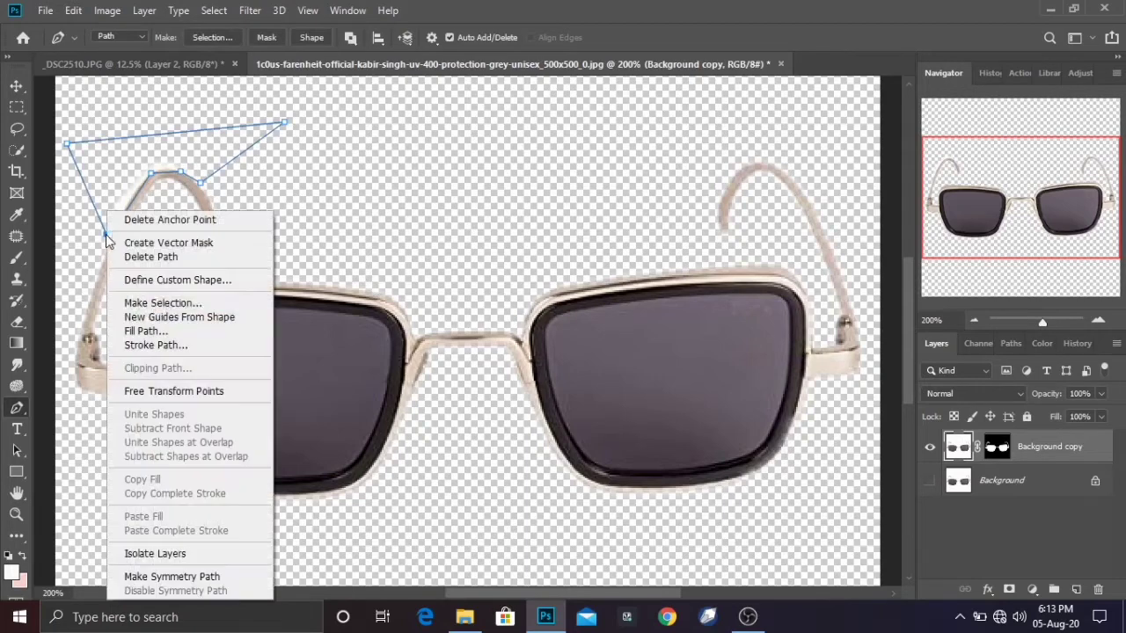
{"action": "left_click", "coordinate": [149, 299]}
{"action": "left_click", "coordinate": [649, 150]}
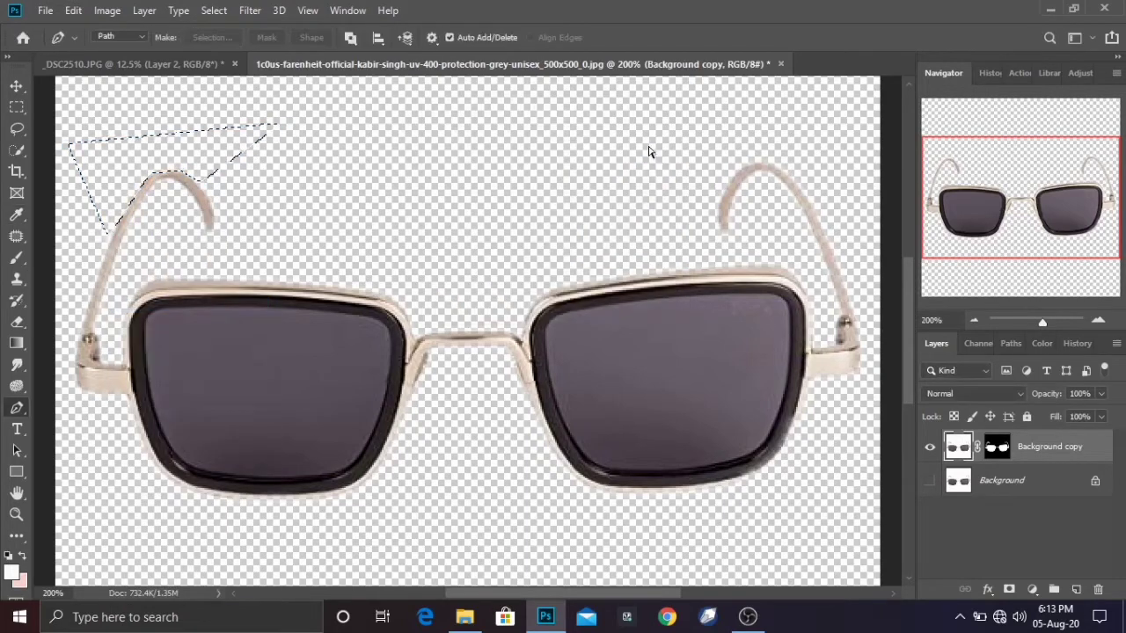
{"action": "key", "text": "ctrl+d"}
Apply the layer mask on the grey sunglasses and move them into the _DSC2510.JPG document.
{"action": "right_click", "coordinate": [1000, 446]}
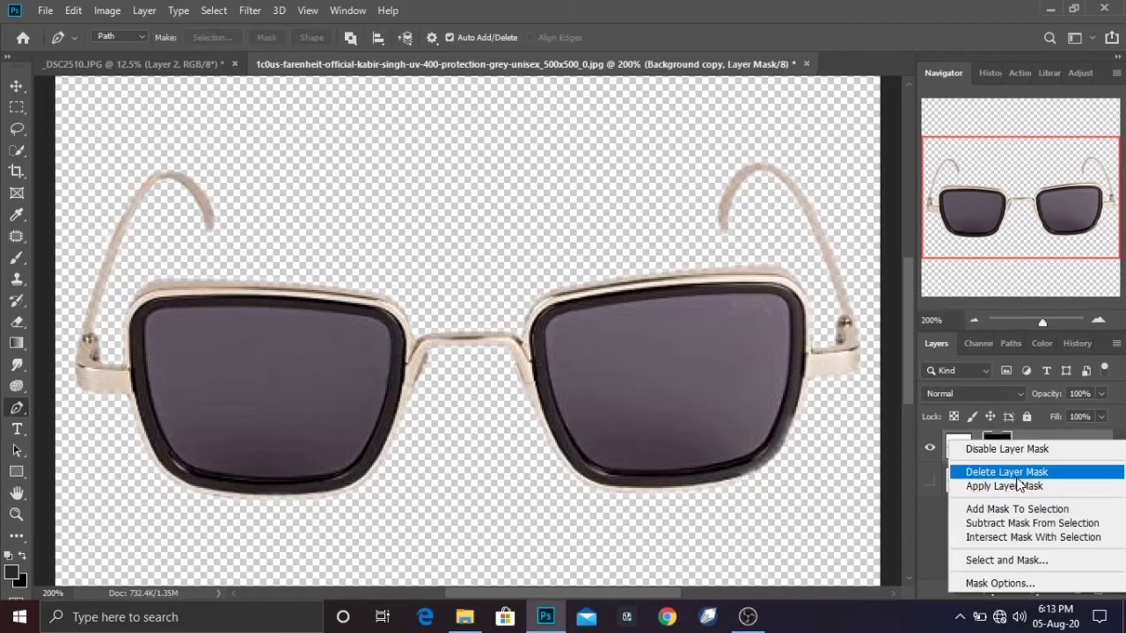
{"action": "left_click", "coordinate": [978, 485]}
{"action": "key", "text": "ctrl+minus"}
{"action": "key", "text": "ctrl+minus"}
{"action": "left_click", "coordinate": [17, 86]}
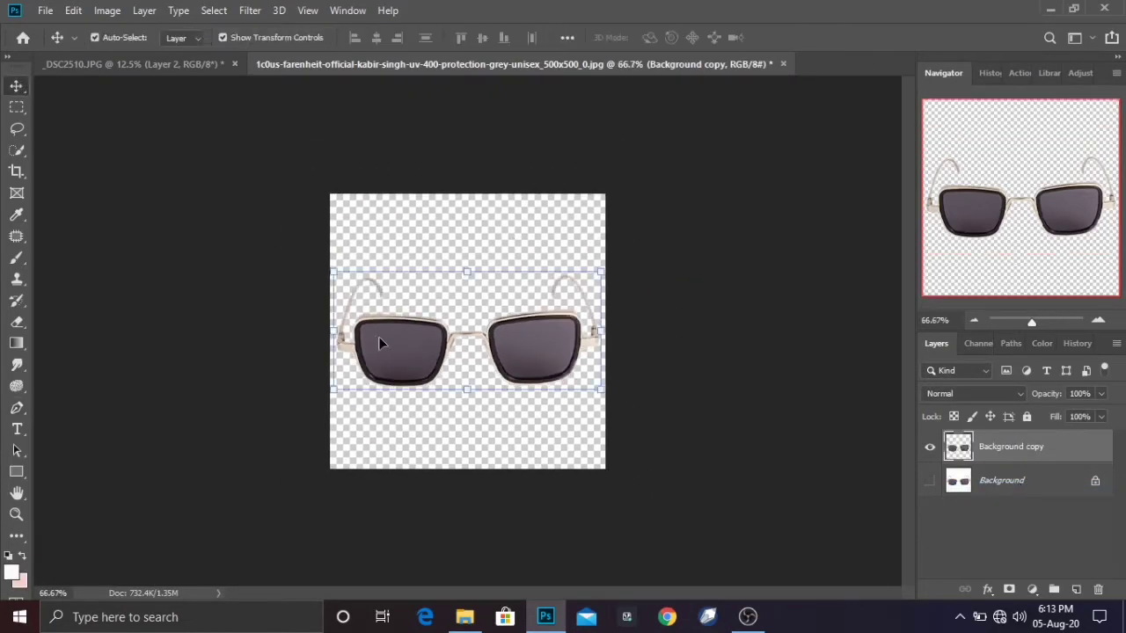
{"action": "left_click_drag", "start_coordinate": [379, 336], "coordinate": [632, 369]}
Scale and rotate the grey sunglasses to fit over the man's eyes, and hide their layer.
{"action": "key", "text": "ctrl+t"}
{"action": "left_click_drag", "start_coordinate": [562, 296], "coordinate": [523, 250]}
{"action": "left_click_drag", "start_coordinate": [588, 217], "coordinate": [598, 229]}
{"action": "left_click_drag", "start_coordinate": [576, 317], "coordinate": [544, 286]}
{"action": "left_click", "coordinate": [790, 37]}
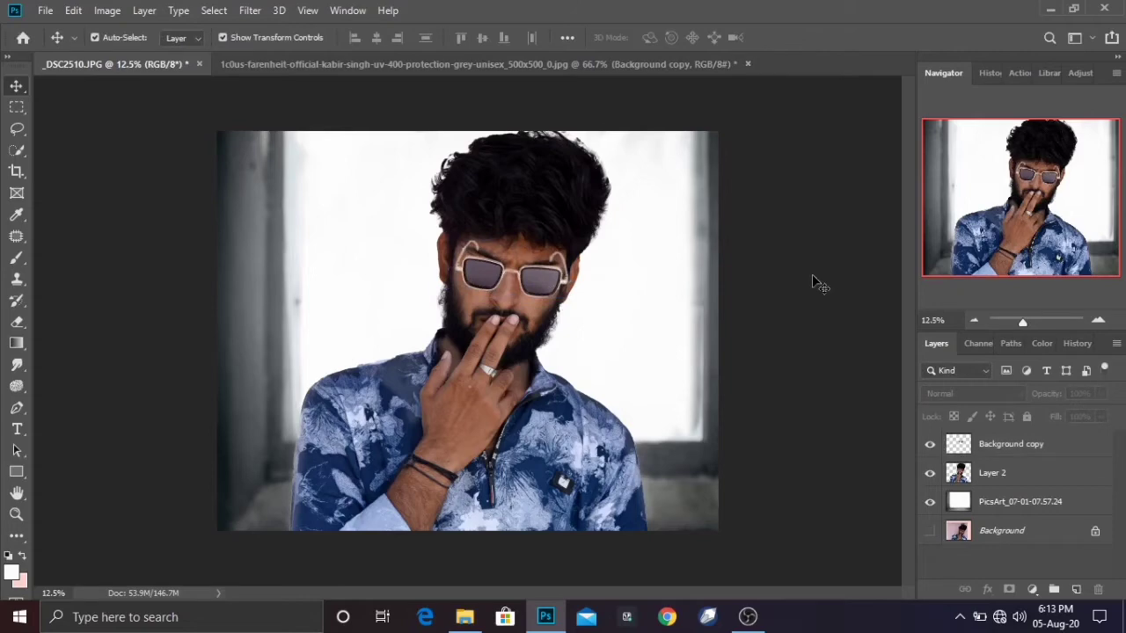
{"action": "left_click", "coordinate": [545, 296]}
{"action": "left_click", "coordinate": [930, 447]}
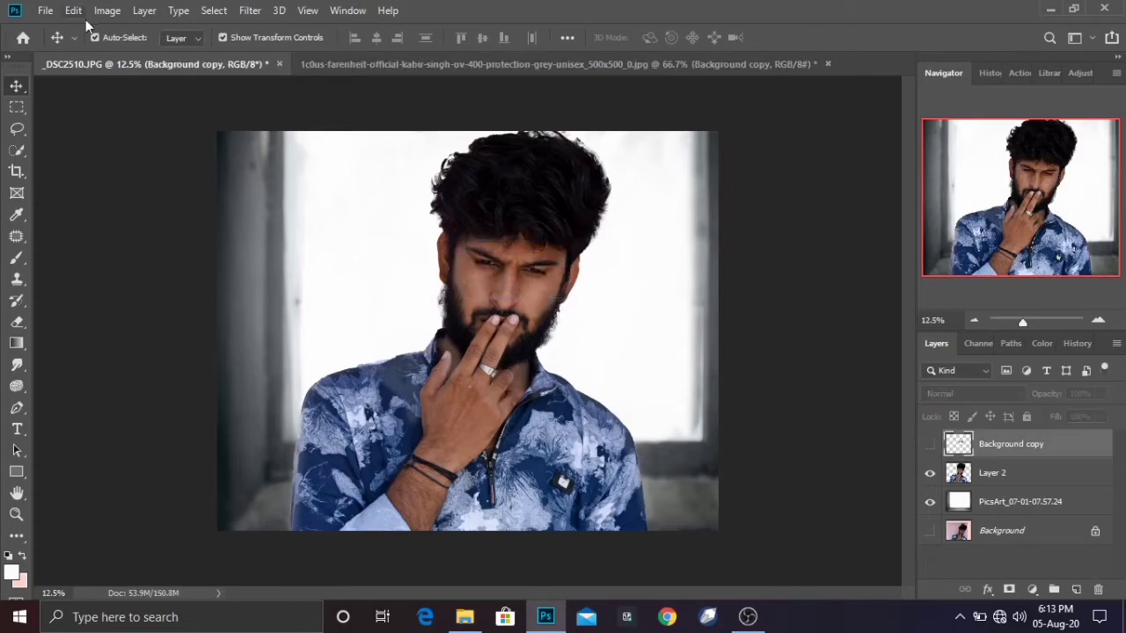
Open the black sunglasses image e0f709be040129ebe2ed6833873f4e82 (1) and duplicate its background layer.
{"action": "left_click", "coordinate": [45, 10]}
{"action": "left_click", "coordinate": [52, 40]}
{"action": "left_click", "coordinate": [266, 168]}
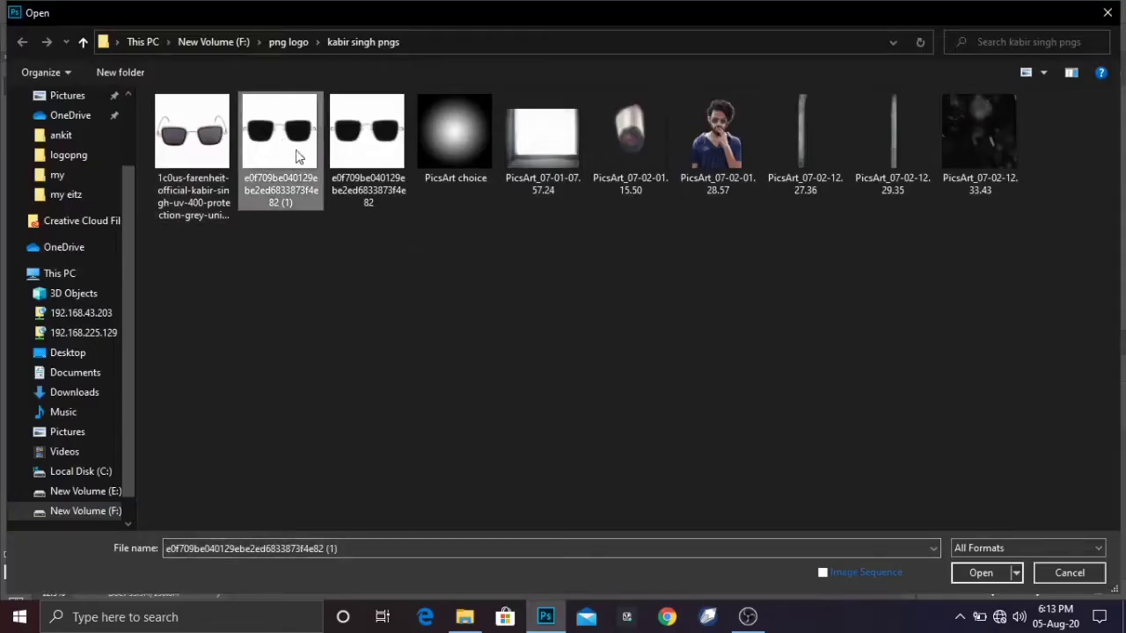
{"action": "left_click", "coordinate": [961, 579]}
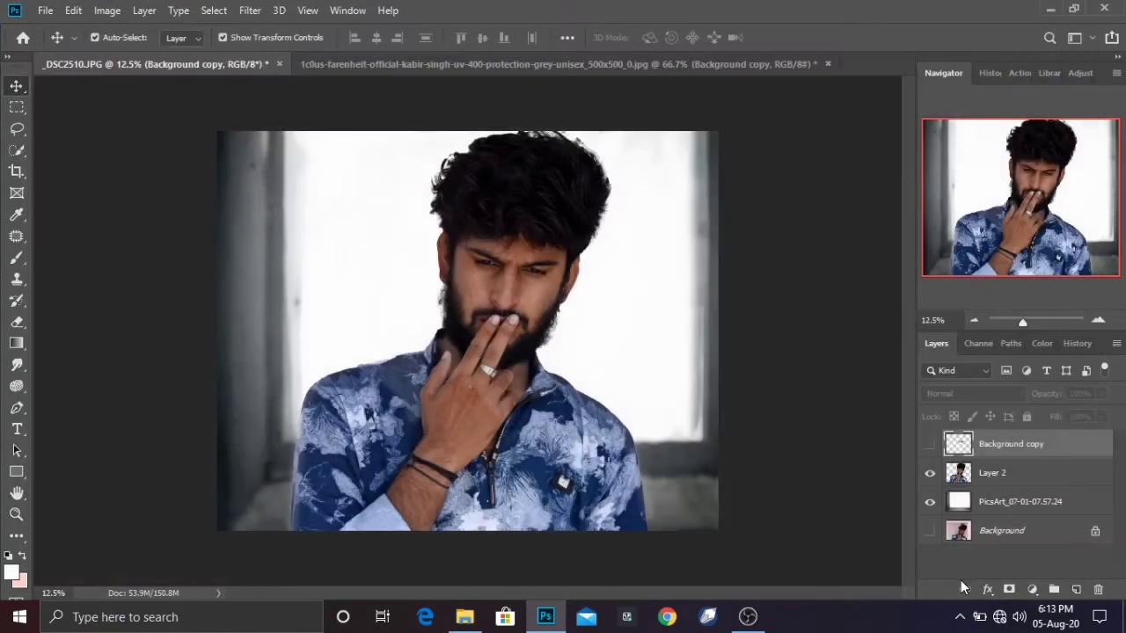
{"action": "key", "text": "ctrl+j"}
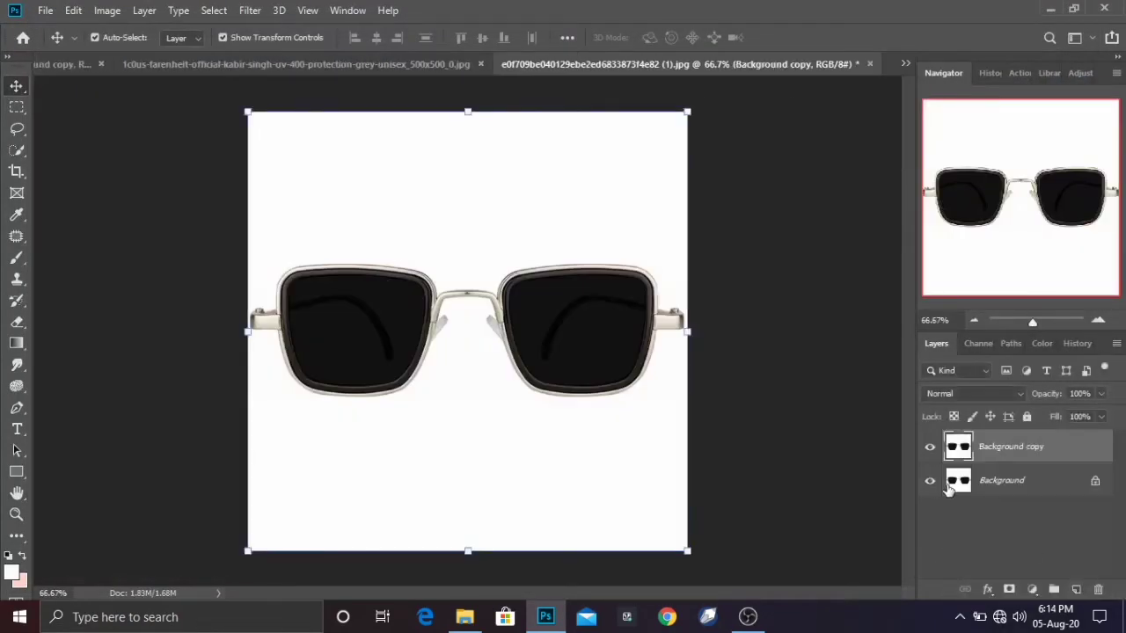
Select the black sunglasses, including the frame, bridge and side hinges, with Quick Selection.
{"action": "left_click", "coordinate": [18, 149]}
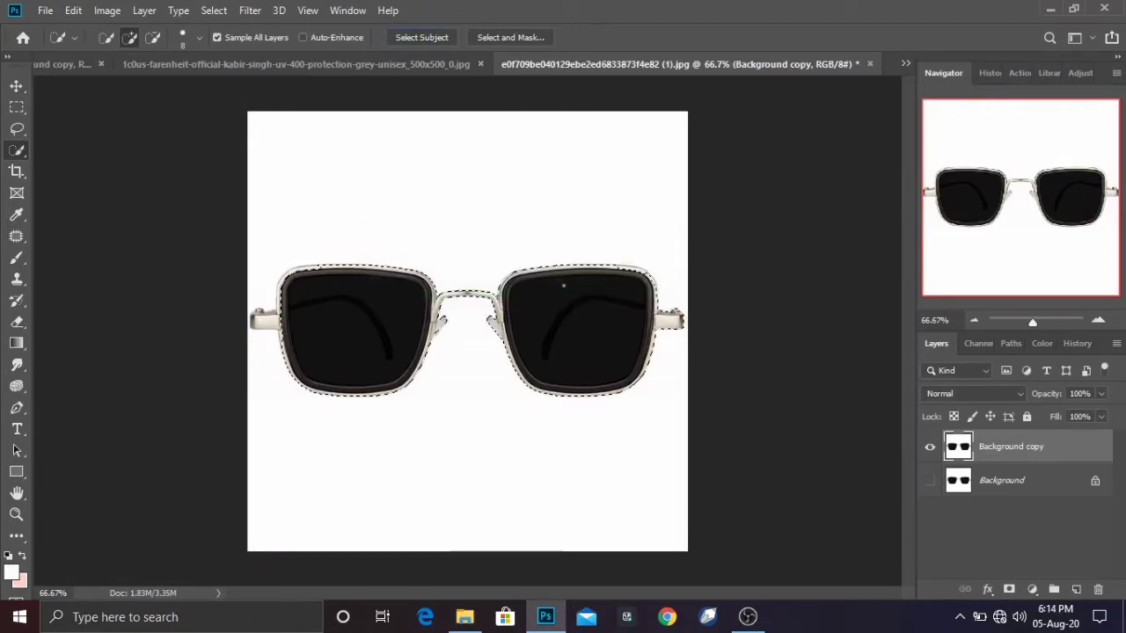
{"action": "right_click", "coordinate": [564, 285]}
{"action": "left_click", "coordinate": [870, 240]}
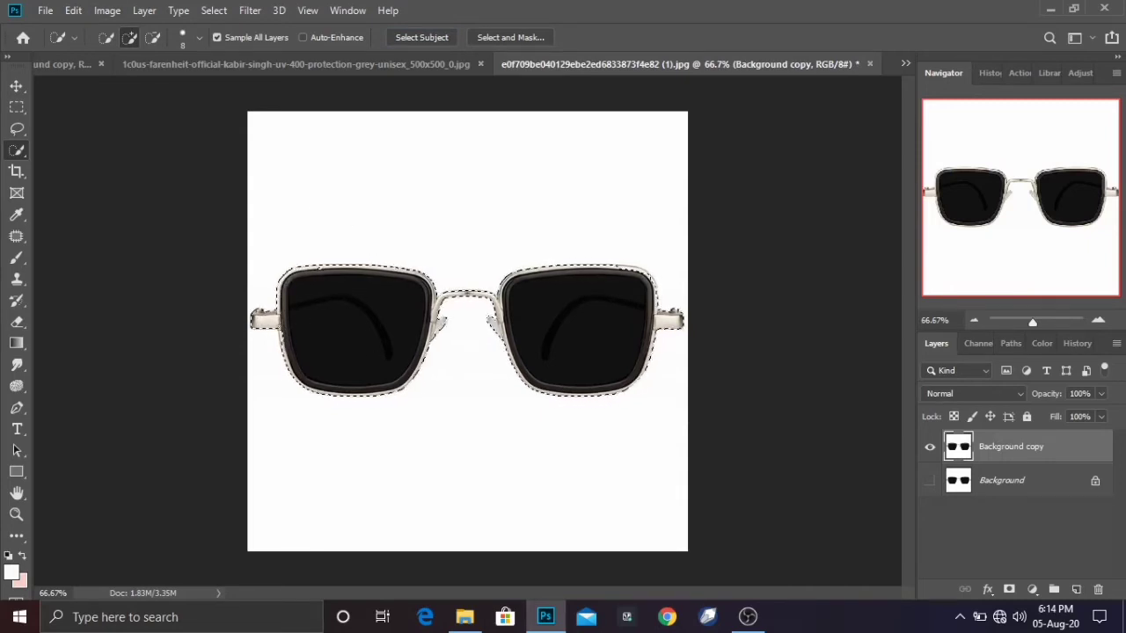
Feather the black sunglasses selection by 2 pixels and mask out the white background on Background copy.
{"action": "right_click", "coordinate": [326, 345]}
{"action": "left_click", "coordinate": [460, 79]}
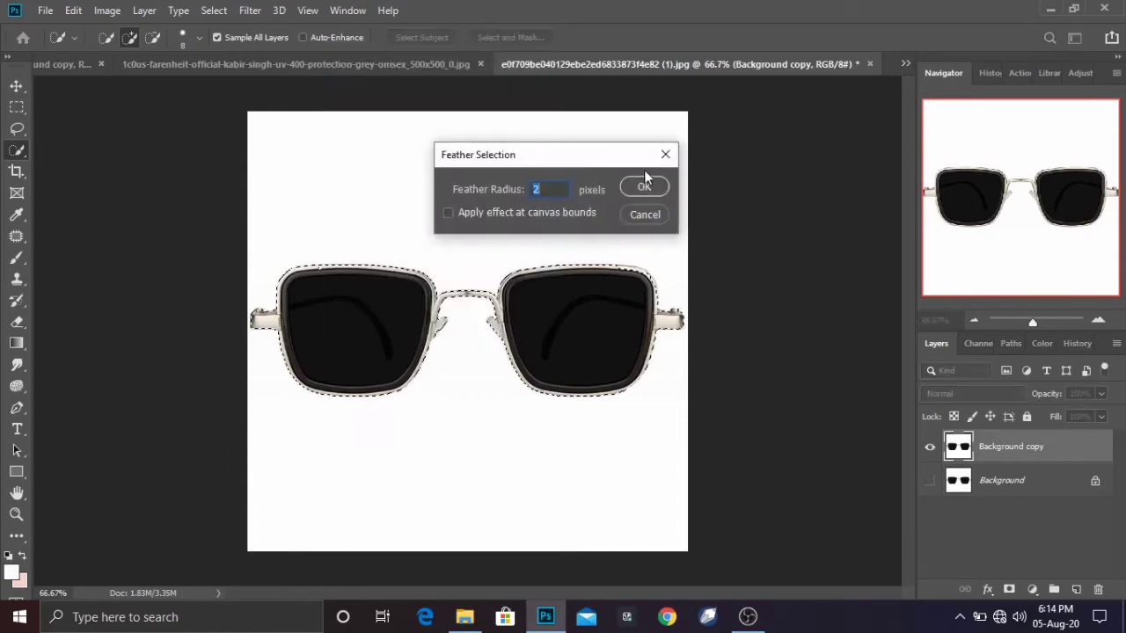
{"action": "left_click", "coordinate": [644, 176]}
{"action": "left_click", "coordinate": [1009, 590]}
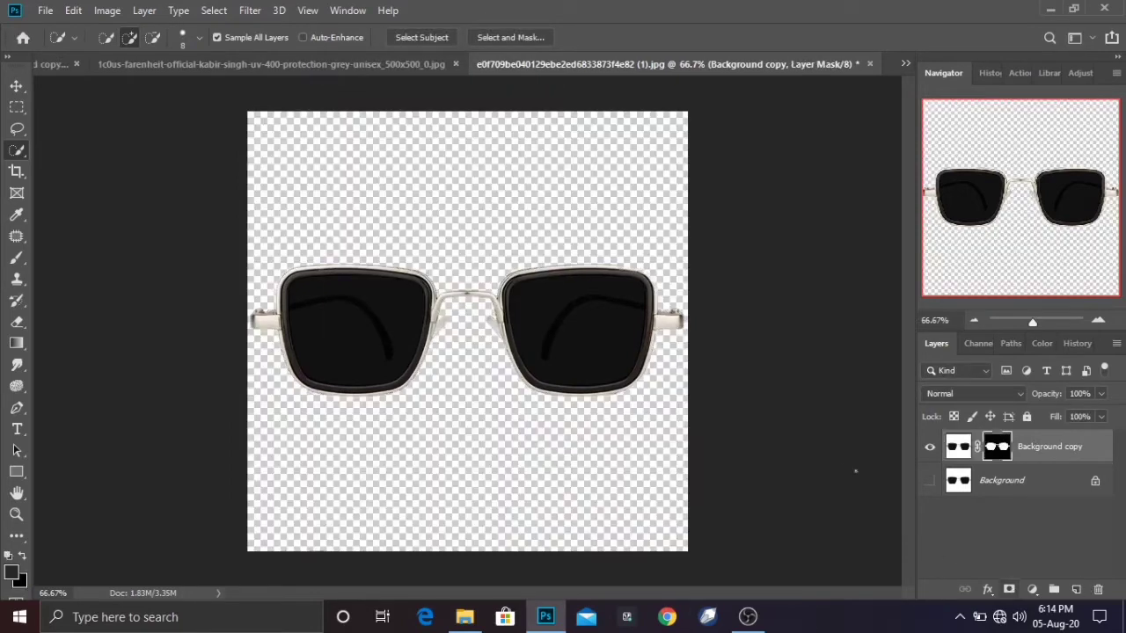
{"action": "key", "text": "ctrl+z"}
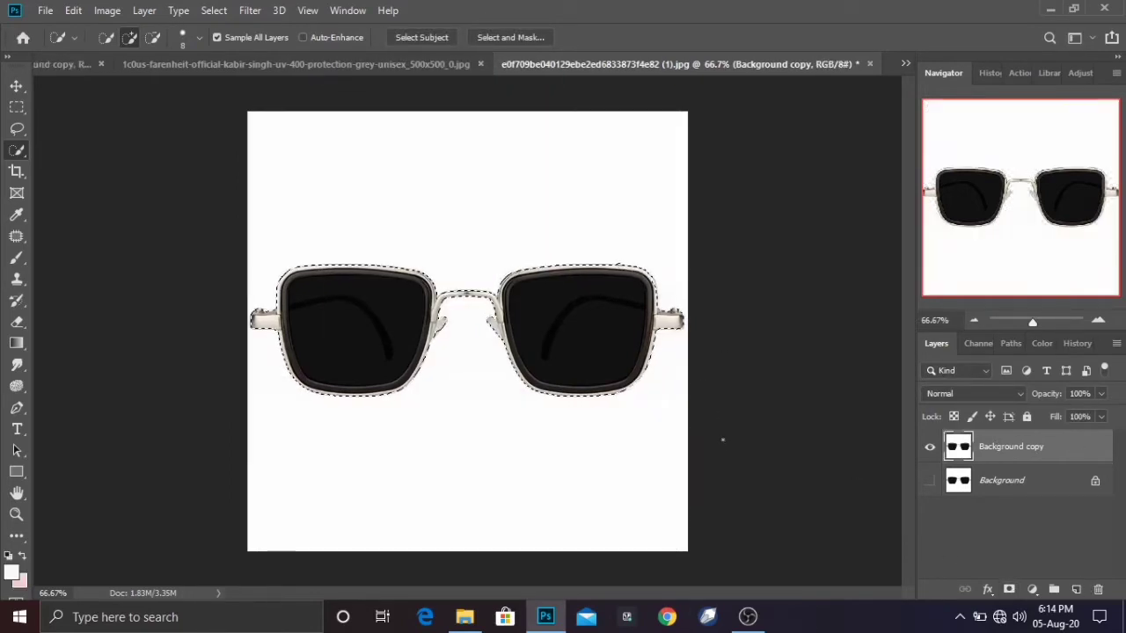
{"action": "left_click", "coordinate": [1009, 589]}
Apply the mask and place the black sunglasses over the man's eyes in _DSC2510.JPG, scaled to 136.74% and rotated 8.33°.
{"action": "right_click", "coordinate": [1014, 453]}
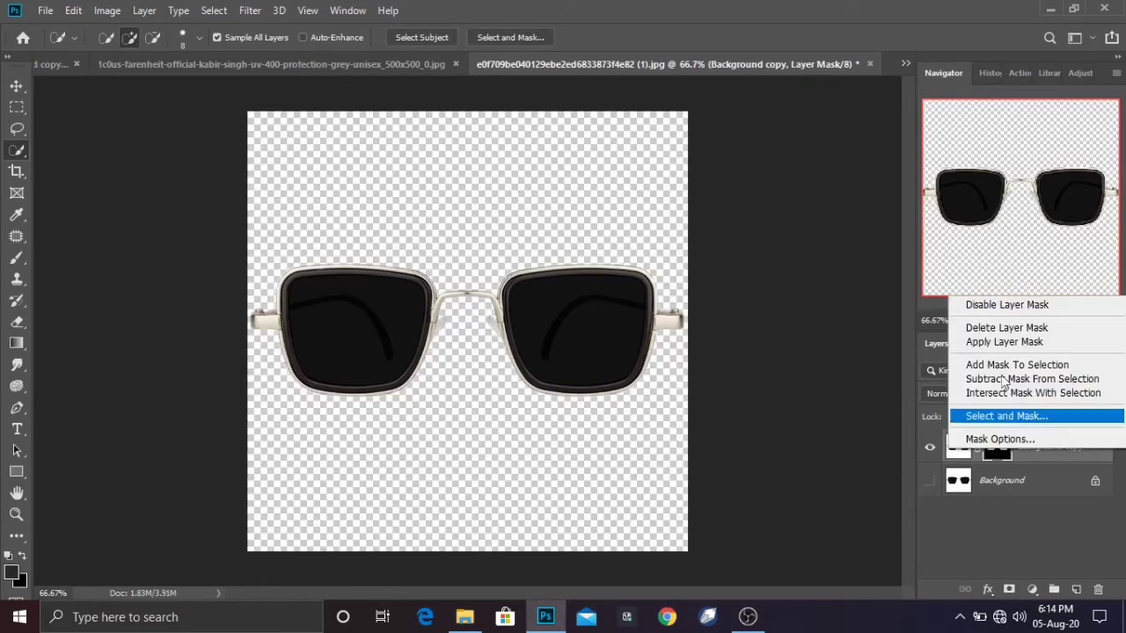
{"action": "left_click", "coordinate": [995, 342]}
{"action": "key", "text": "v"}
{"action": "left_click_drag", "start_coordinate": [323, 296], "coordinate": [552, 295]}
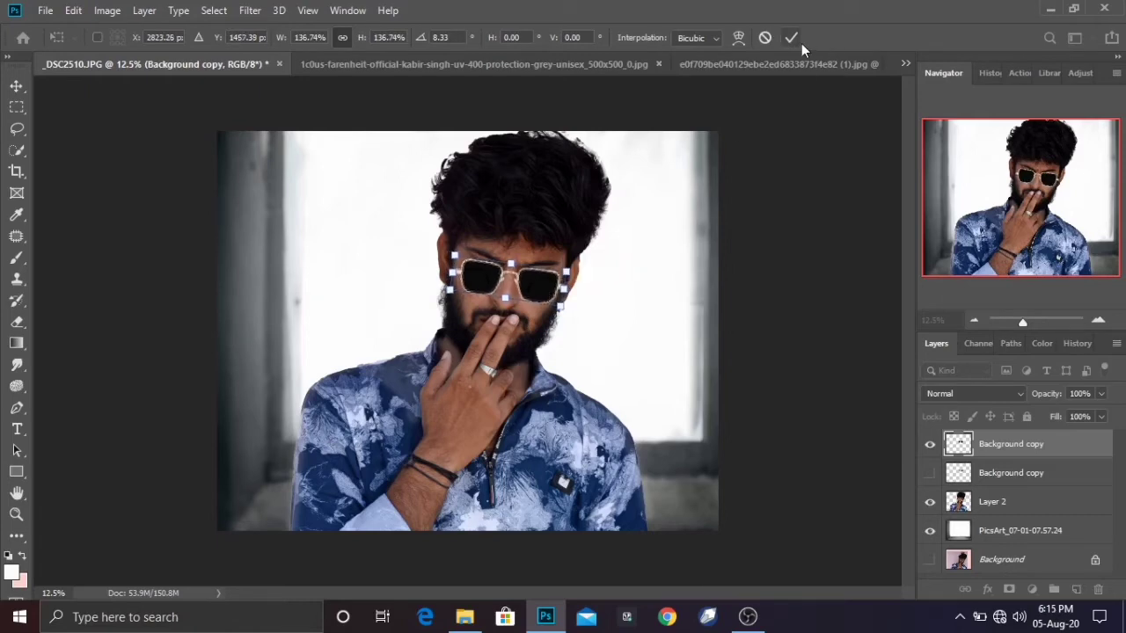
{"action": "key", "text": "Return"}
{"action": "left_click", "coordinate": [832, 286]}
Remove the temple arm showing through the left lens of the black sunglasses with the Patch tool.
{"action": "key", "text": "ctrl+plus"}
{"action": "key", "text": "ctrl+plus"}
{"action": "key", "text": "ctrl+plus"}
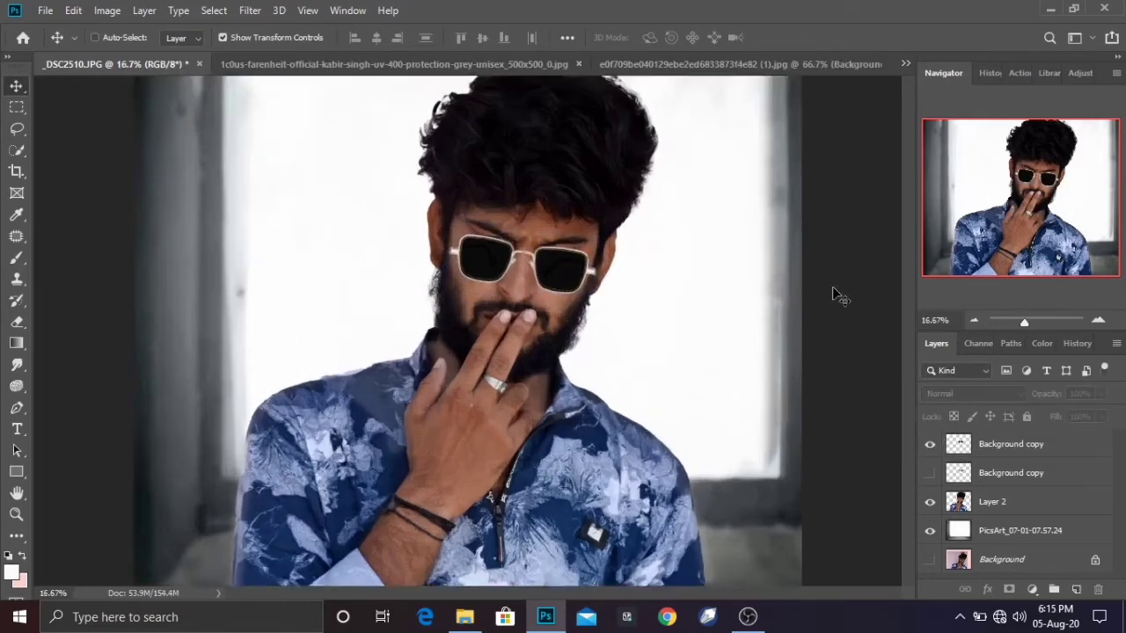
{"action": "left_click_drag", "start_coordinate": [912, 335], "coordinate": [729, 308]}
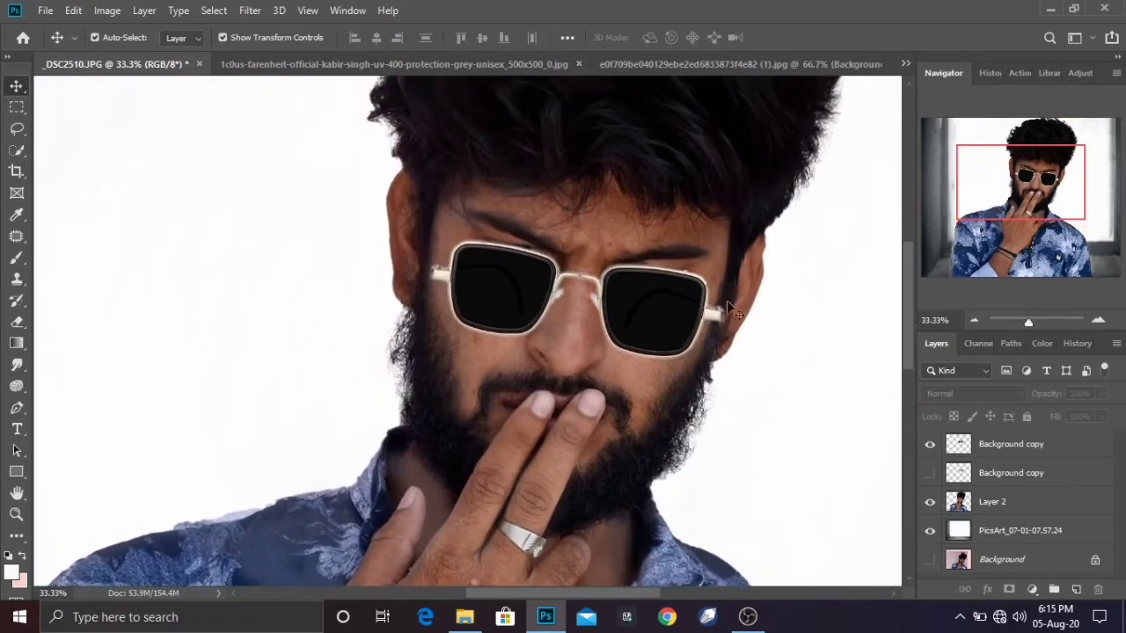
{"action": "key", "text": "ctrl+plus"}
{"action": "left_click", "coordinate": [18, 237]}
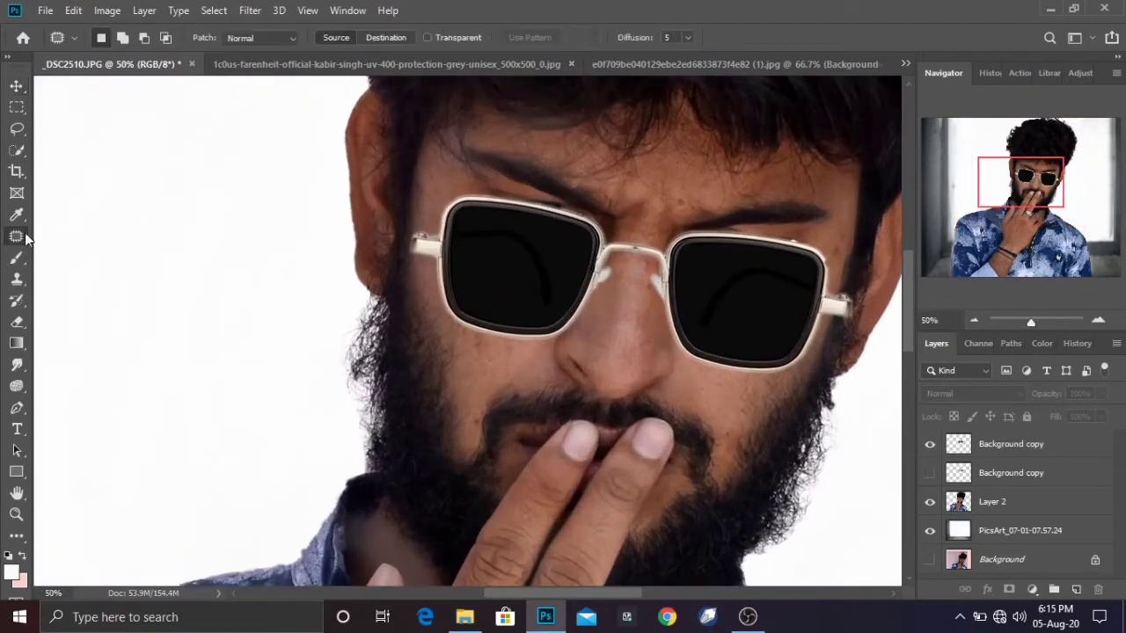
{"action": "left_click_drag", "start_coordinate": [495, 261], "coordinate": [477, 226]}
{"action": "left_click", "coordinate": [546, 234]}
{"action": "left_click", "coordinate": [1010, 447]}
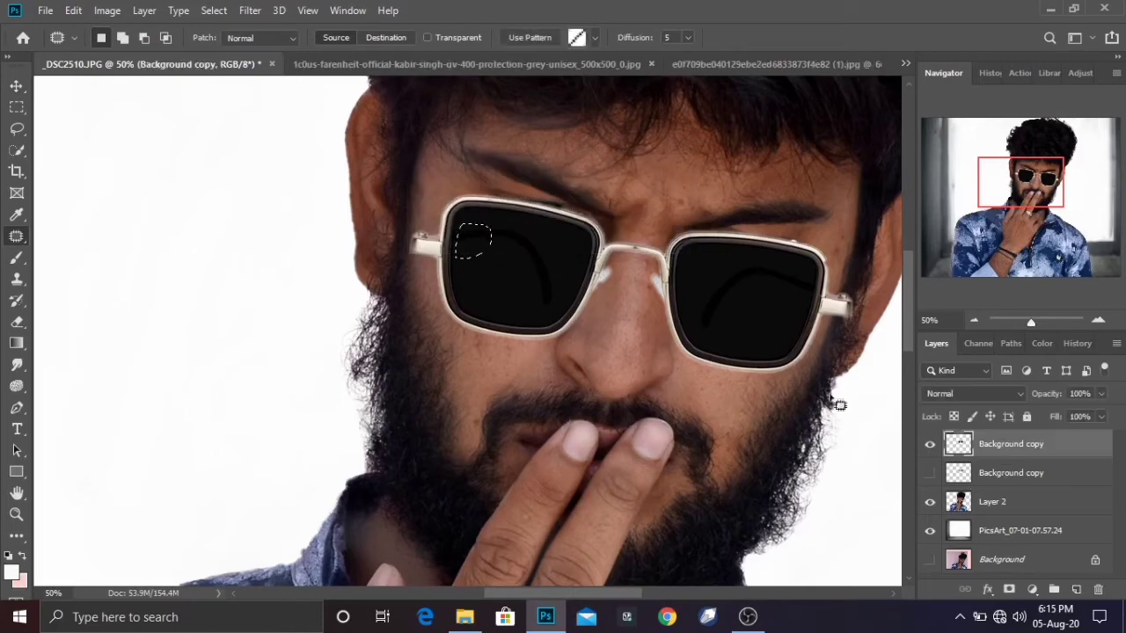
{"action": "left_click", "coordinate": [500, 271]}
{"action": "mouse_move", "coordinate": [502, 232]}
{"action": "left_mouse_down"}
{"action": "mouse_move", "coordinate": [553, 314]}
{"action": "mouse_move", "coordinate": [558, 272]}
{"action": "mouse_move", "coordinate": [530, 280]}
{"action": "mouse_move", "coordinate": [581, 282]}
{"action": "left_mouse_up"}
{"action": "left_click", "coordinate": [552, 252]}
Patch out the temple arm showing through the right lens of the black sunglasses and clear the selection.
{"action": "mouse_move", "coordinate": [718, 280]}
{"action": "left_mouse_down"}
{"action": "mouse_move", "coordinate": [711, 334]}
{"action": "mouse_move", "coordinate": [734, 302]}
{"action": "mouse_move", "coordinate": [748, 321]}
{"action": "left_mouse_up"}
{"action": "mouse_move", "coordinate": [746, 266]}
{"action": "left_mouse_down"}
{"action": "mouse_move", "coordinate": [729, 291]}
{"action": "mouse_move", "coordinate": [762, 308]}
{"action": "mouse_move", "coordinate": [748, 261]}
{"action": "mouse_move", "coordinate": [741, 319]}
{"action": "mouse_move", "coordinate": [757, 300]}
{"action": "mouse_move", "coordinate": [774, 315]}
{"action": "left_mouse_up"}
{"action": "key", "text": "ctrl+d"}
{"action": "key", "text": "ctrl+minus"}
{"action": "key", "text": "ctrl+minus"}
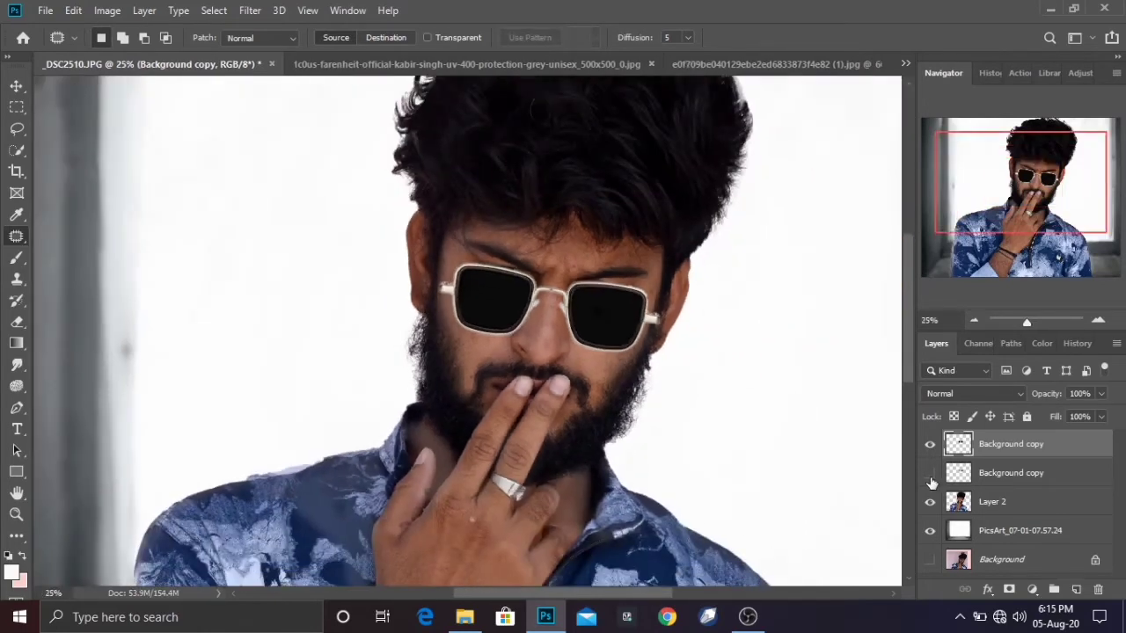
Set the black sunglasses layer to 95% fill and 95% opacity, and show the grey sunglasses layer beneath it.
{"action": "left_click", "coordinate": [1101, 416]}
{"action": "mouse_move", "coordinate": [1105, 437]}
{"action": "left_mouse_down"}
{"action": "mouse_move", "coordinate": [1082, 440]}
{"action": "mouse_move", "coordinate": [1105, 437]}
{"action": "mouse_move", "coordinate": [1098, 418]}
{"action": "left_mouse_up"}
{"action": "left_click", "coordinate": [1101, 394]}
{"action": "left_click", "coordinate": [930, 472]}
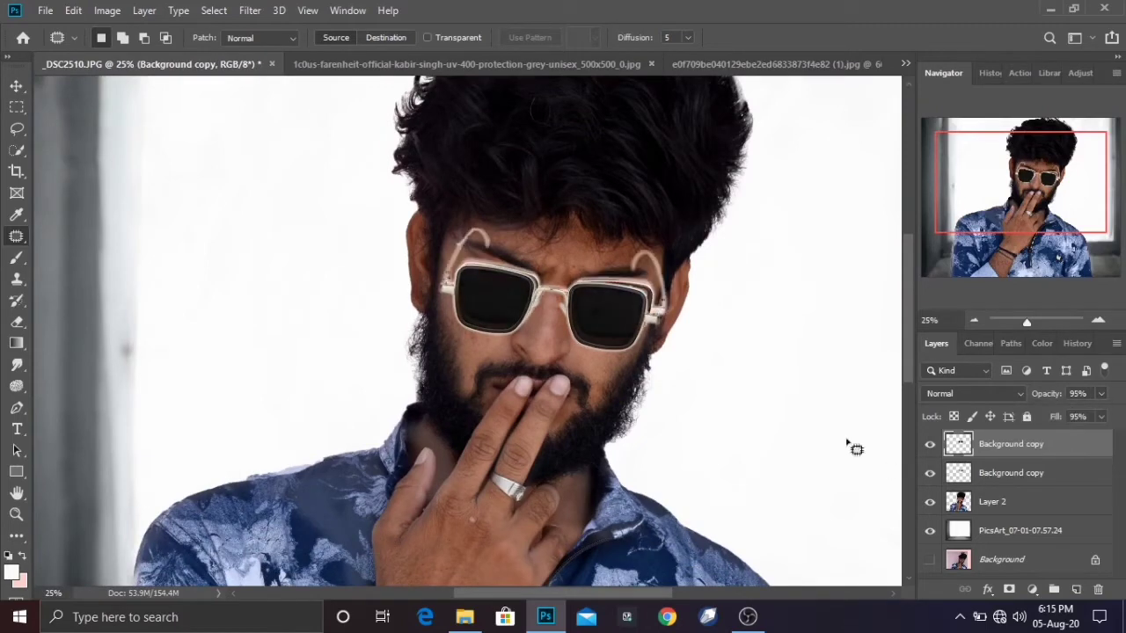
Warp the grey sunglasses layer so its two temple arms spread outward toward the man's ears, and apply the warp.
{"action": "key", "text": "ctrl+t"}
{"action": "left_click", "coordinate": [995, 473]}
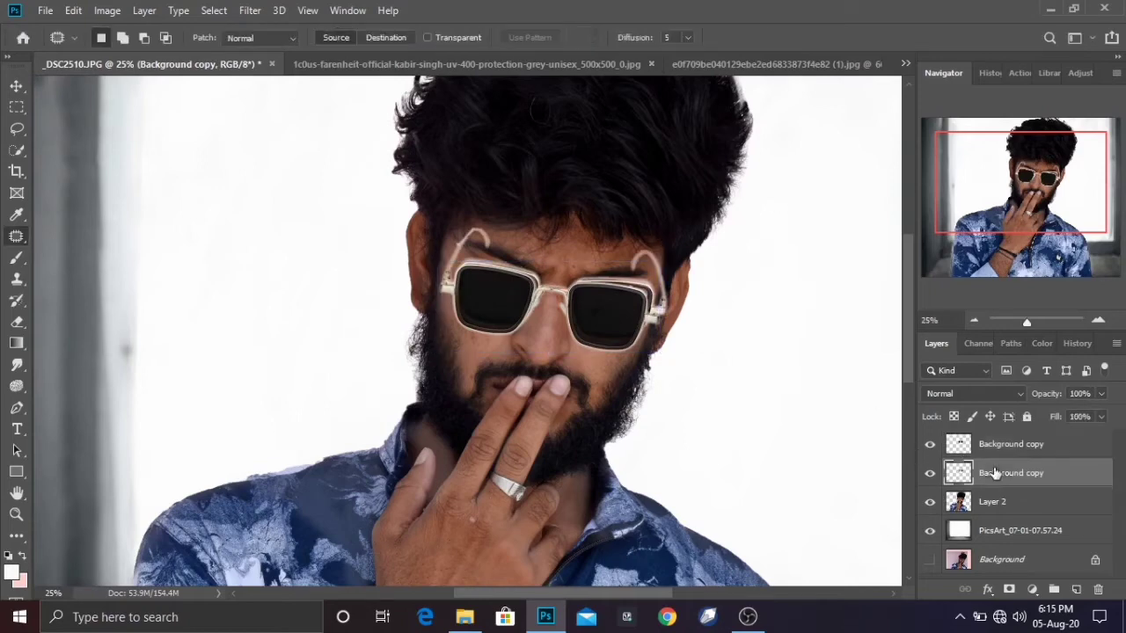
{"action": "key", "text": "ctrl+t"}
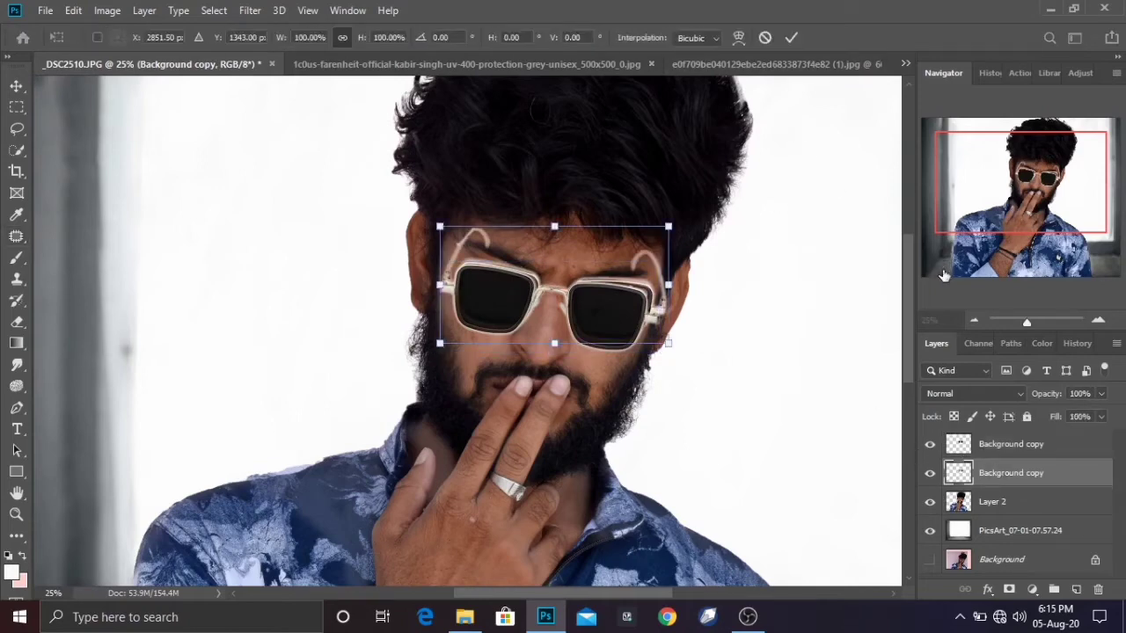
{"action": "left_click", "coordinate": [738, 37]}
{"action": "left_click_drag", "start_coordinate": [441, 228], "coordinate": [391, 214]}
{"action": "left_click_drag", "start_coordinate": [677, 227], "coordinate": [704, 225]}
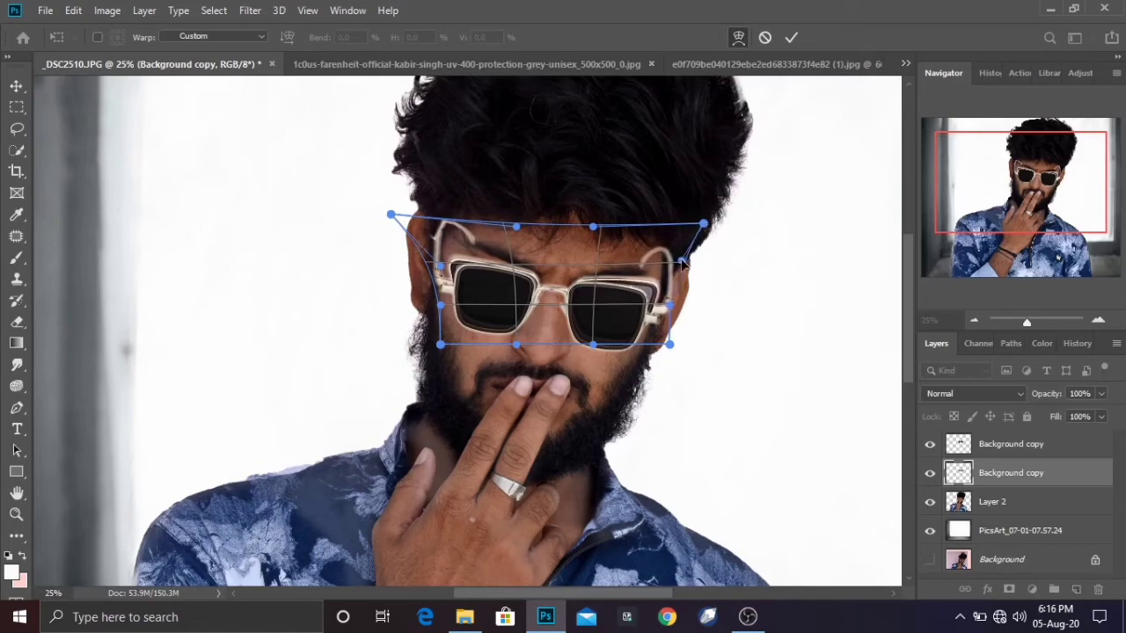
{"action": "left_click", "coordinate": [792, 38]}
{"action": "key", "text": "j"}
Hide the black sunglasses layer and erase the lenses and bridge of the grey sunglasses with a smaller eraser.
{"action": "left_click", "coordinate": [16, 322]}
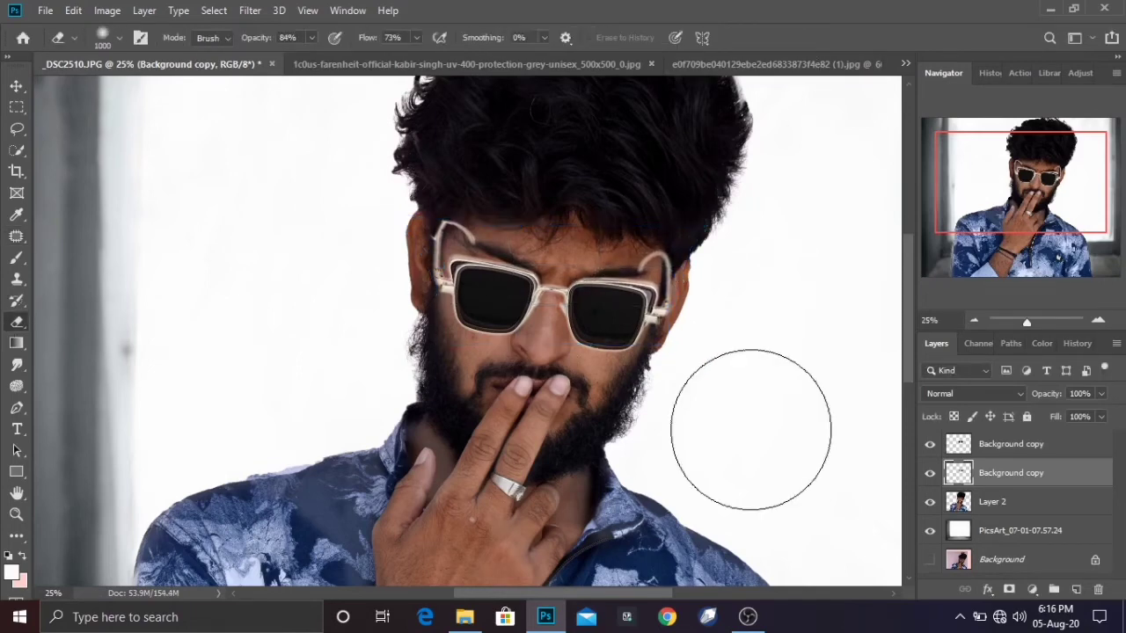
{"action": "left_click", "coordinate": [930, 444]}
{"action": "key", "text": "bracketleft"}
{"action": "key", "text": "bracketleft"}
{"action": "key", "text": "bracketleft"}
{"action": "key", "text": "bracketleft"}
{"action": "key", "text": "bracketleft"}
{"action": "key", "text": "bracketleft"}
{"action": "key", "text": "bracketleft"}
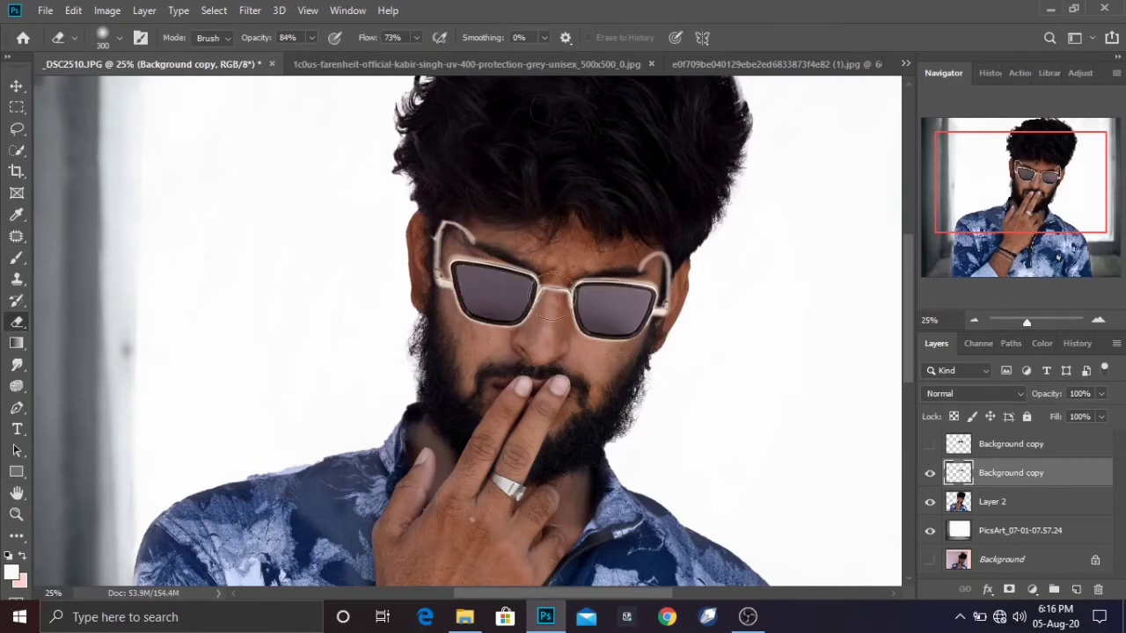
{"action": "mouse_move", "coordinate": [473, 259]}
{"action": "left_mouse_down"}
{"action": "mouse_move", "coordinate": [478, 314]}
{"action": "mouse_move", "coordinate": [505, 337]}
{"action": "mouse_move", "coordinate": [511, 230]}
{"action": "left_mouse_up"}
{"action": "mouse_move", "coordinate": [548, 308]}
{"action": "left_mouse_down"}
{"action": "mouse_move", "coordinate": [582, 336]}
{"action": "mouse_move", "coordinate": [597, 315]}
{"action": "mouse_move", "coordinate": [601, 379]}
{"action": "mouse_move", "coordinate": [585, 376]}
{"action": "mouse_move", "coordinate": [570, 272]}
{"action": "mouse_move", "coordinate": [594, 250]}
{"action": "mouse_move", "coordinate": [633, 293]}
{"action": "mouse_move", "coordinate": [632, 320]}
{"action": "left_mouse_up"}
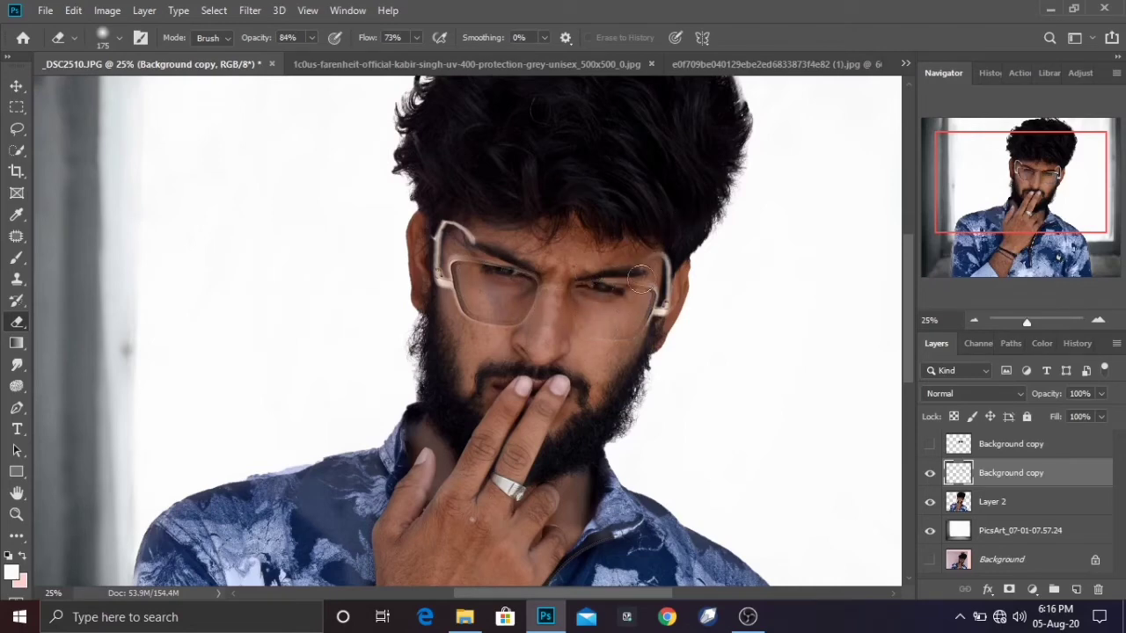
Outline the leftover grey frame with a pen path, delete it as a selection, deselect, and show the black sunglasses layer again.
{"action": "left_click", "coordinate": [15, 409]}
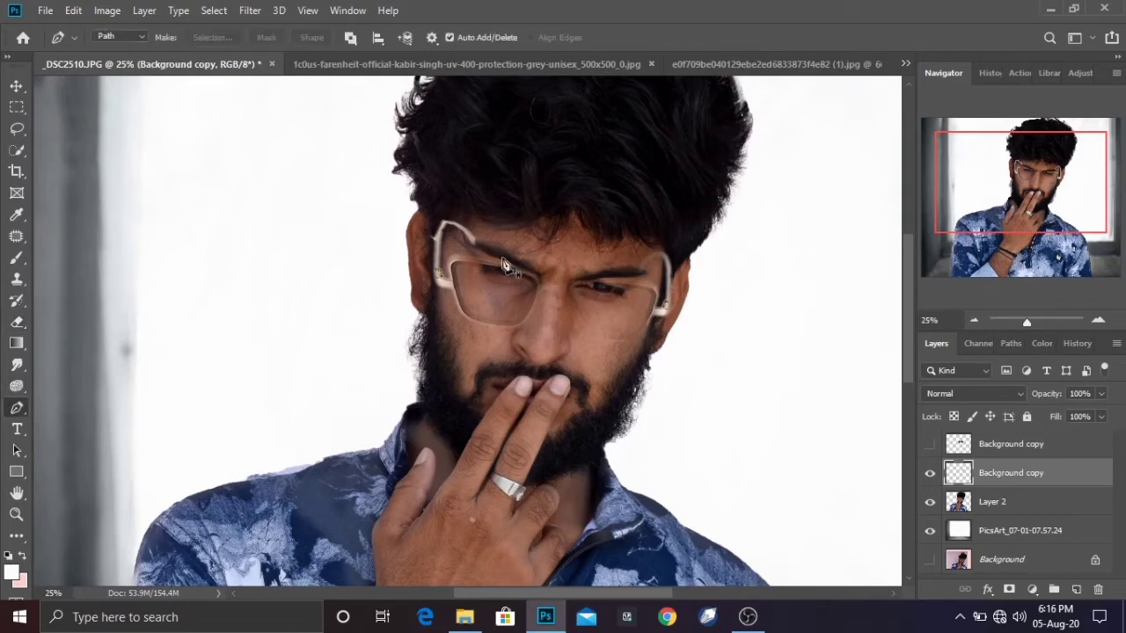
{"action": "left_click", "coordinate": [484, 254]}
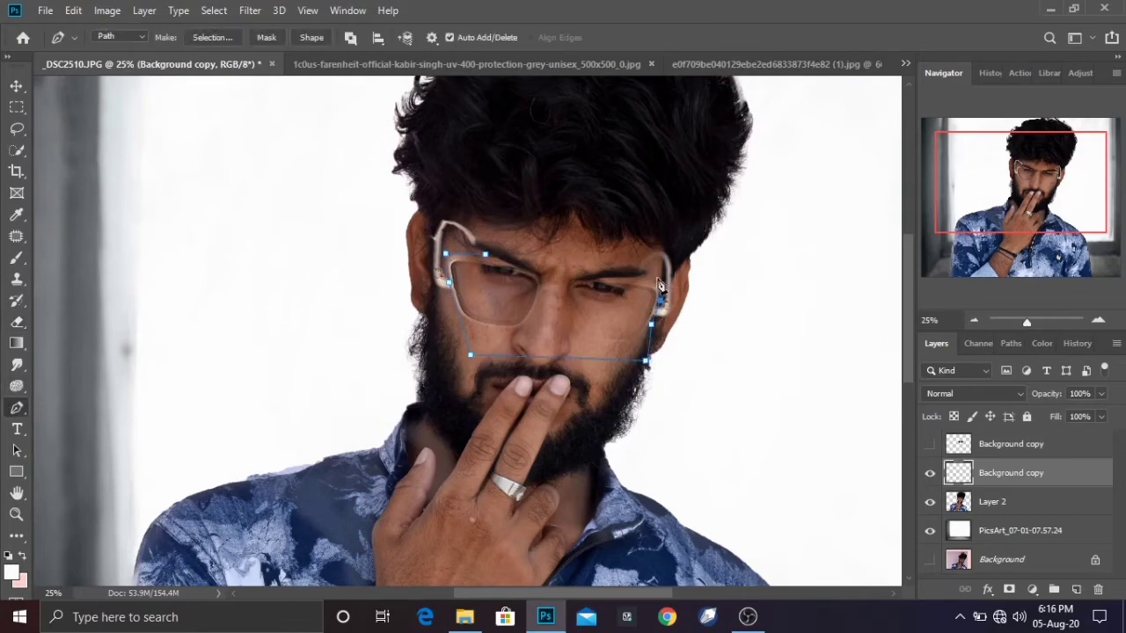
{"action": "right_click", "coordinate": [490, 264]}
{"action": "left_click", "coordinate": [530, 299]}
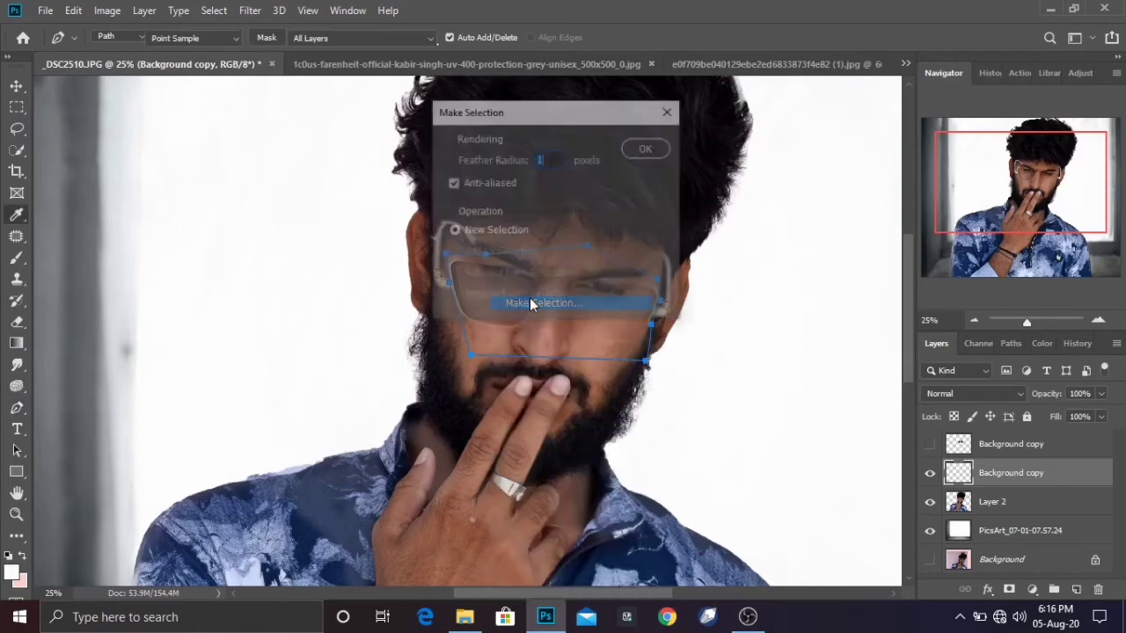
{"action": "left_click", "coordinate": [647, 147]}
{"action": "key", "text": "Delete"}
{"action": "key", "text": "ctrl+d"}
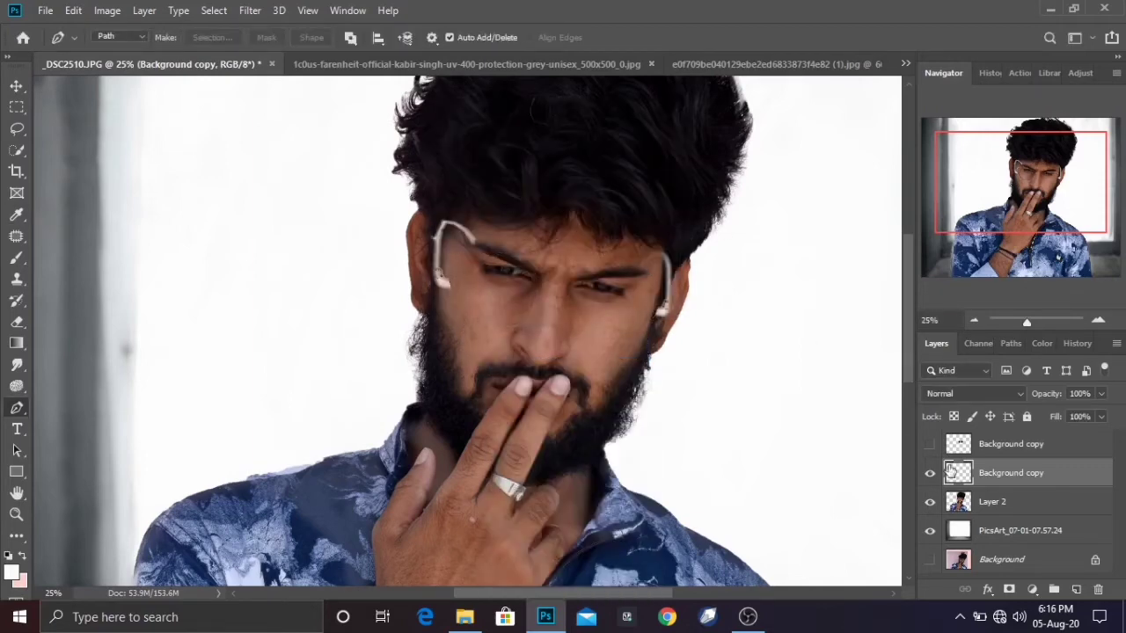
{"action": "left_click", "coordinate": [930, 444]}
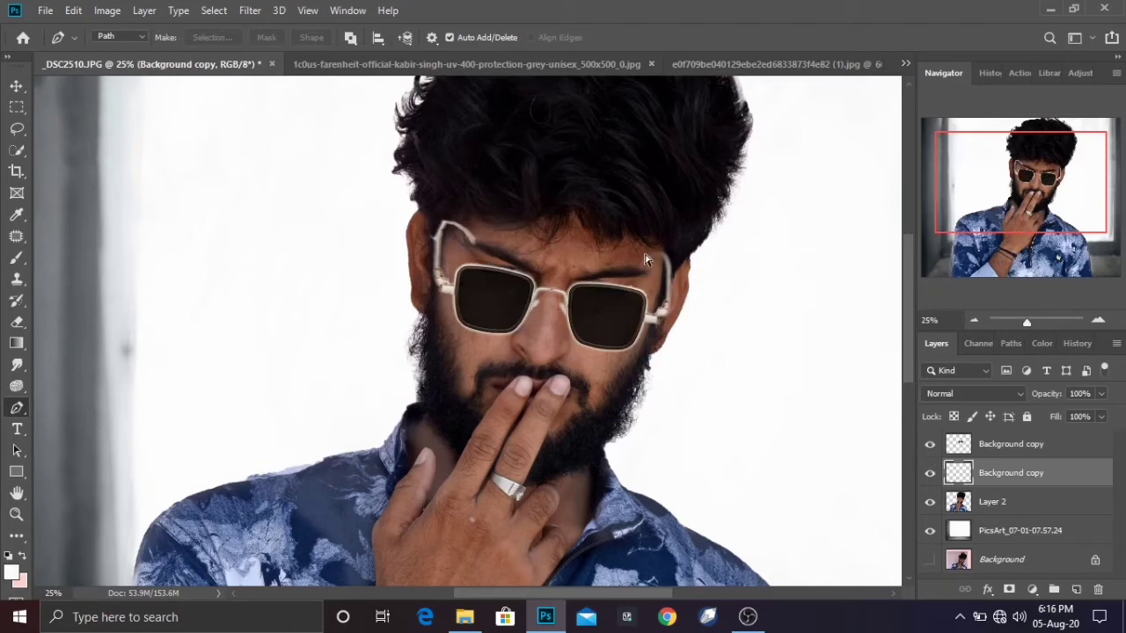
Warp the remaining grey temple arms so they line up with the hinges of the black sunglasses, and apply the warp.
{"action": "key", "text": "ctrl+t"}
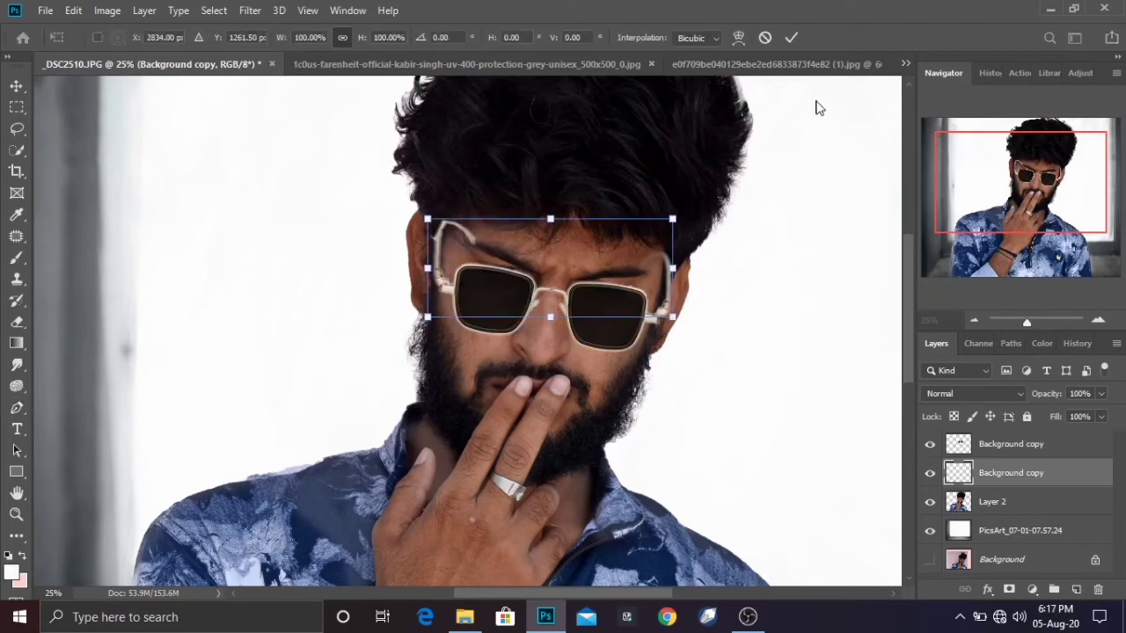
{"action": "left_click", "coordinate": [739, 36]}
{"action": "mouse_move", "coordinate": [429, 220]}
{"action": "left_mouse_down"}
{"action": "mouse_move", "coordinate": [423, 197]}
{"action": "mouse_move", "coordinate": [423, 227]}
{"action": "left_mouse_up"}
{"action": "left_click_drag", "start_coordinate": [676, 256], "coordinate": [674, 274]}
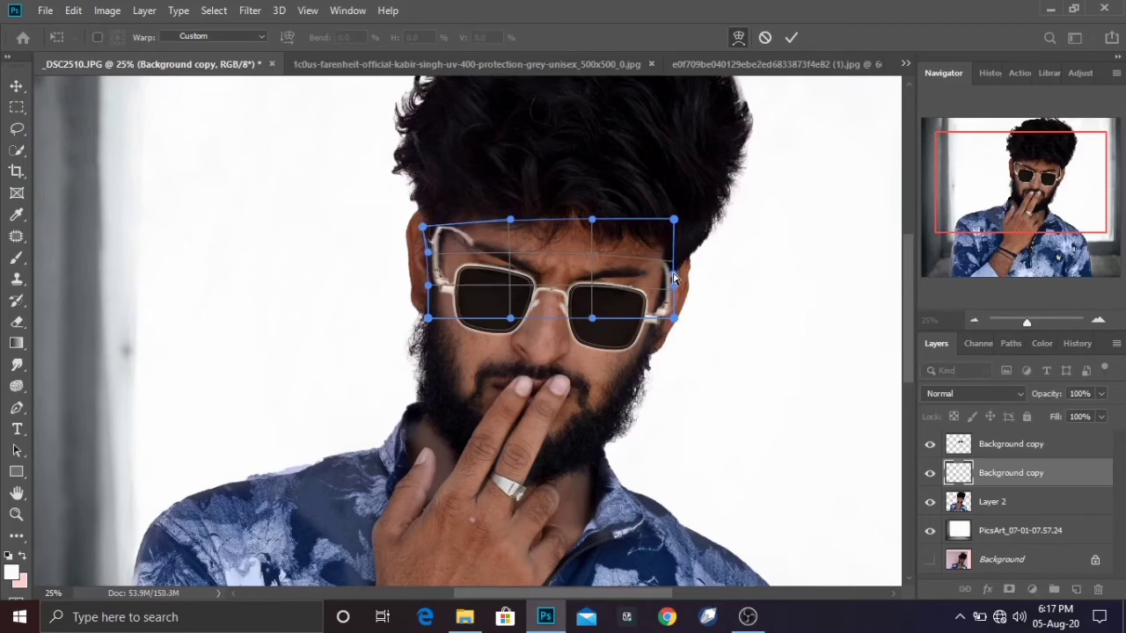
{"action": "left_click_drag", "start_coordinate": [672, 328], "coordinate": [669, 330]}
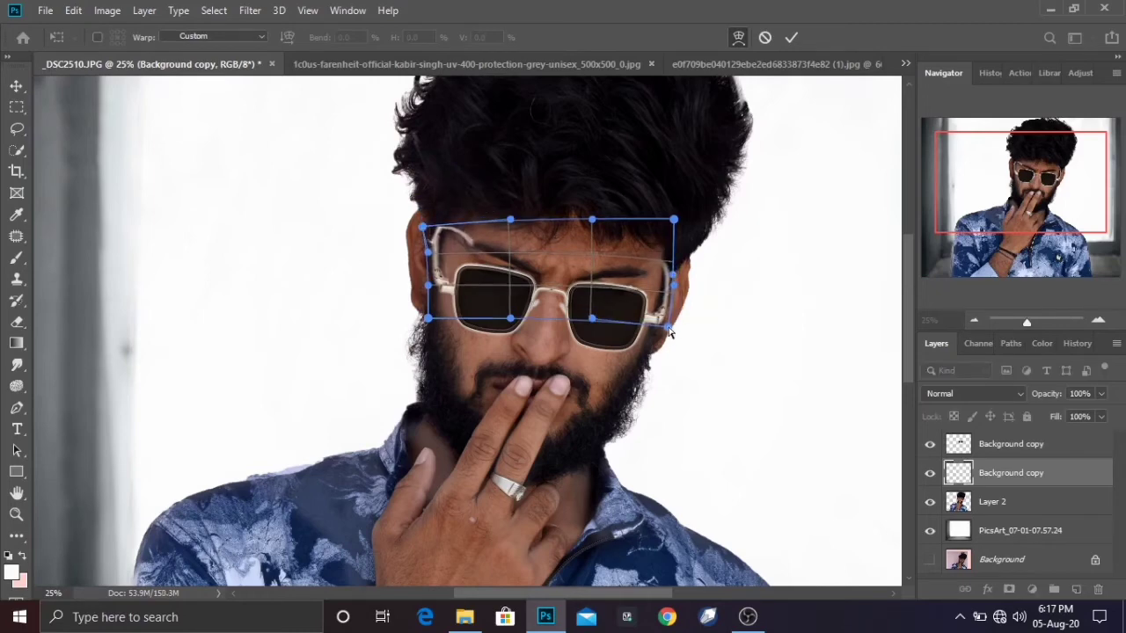
{"action": "left_click_drag", "start_coordinate": [673, 278], "coordinate": [682, 276]}
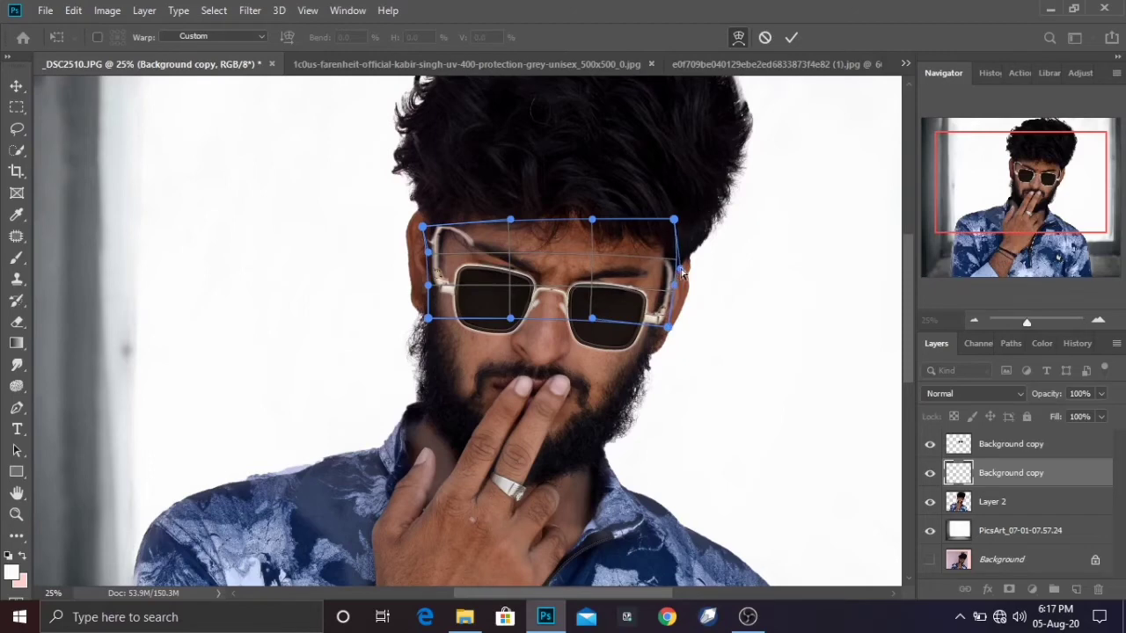
{"action": "left_click", "coordinate": [795, 37]}
Erase the curled tips of the temple arms and refine the bend of both arms with another slight warp.
{"action": "key", "text": "e"}
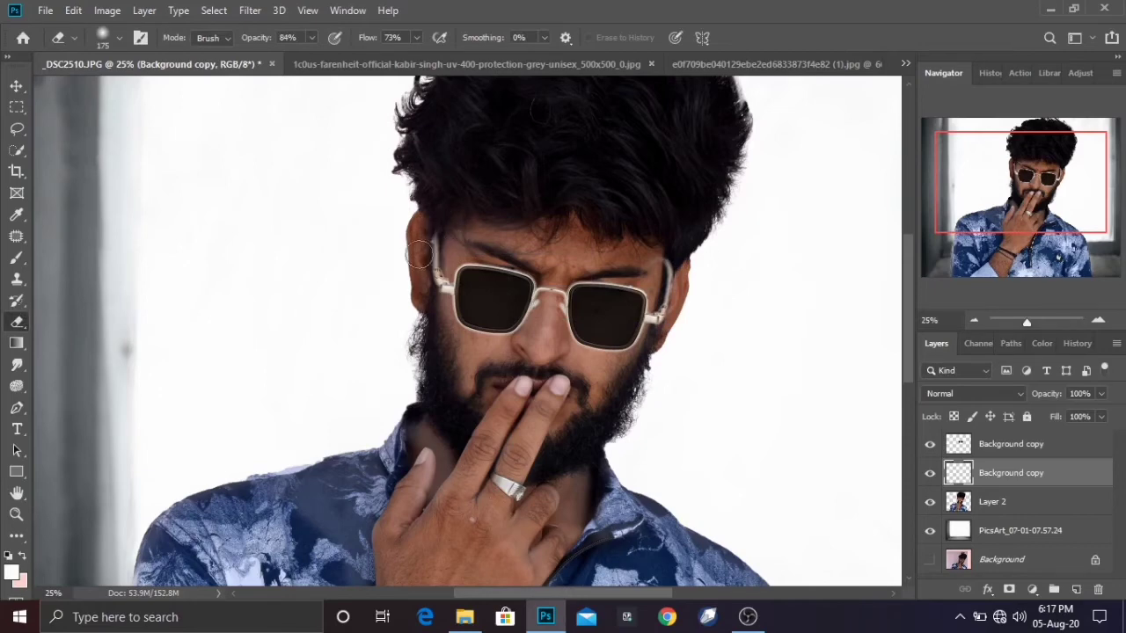
{"action": "key", "text": "ctrl+t"}
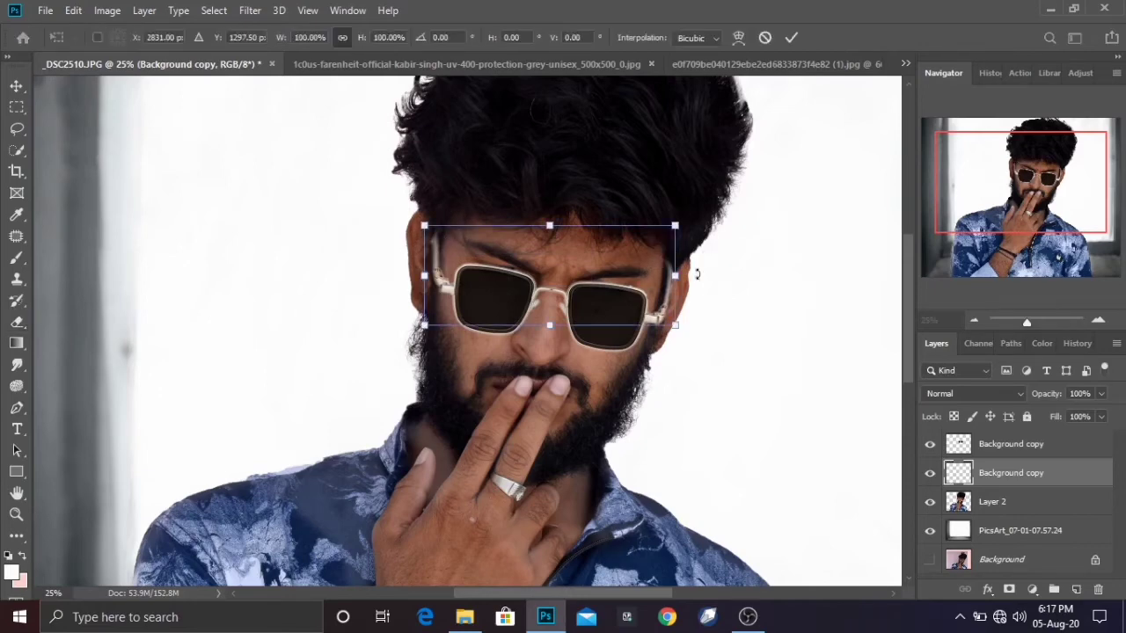
{"action": "left_click", "coordinate": [739, 37]}
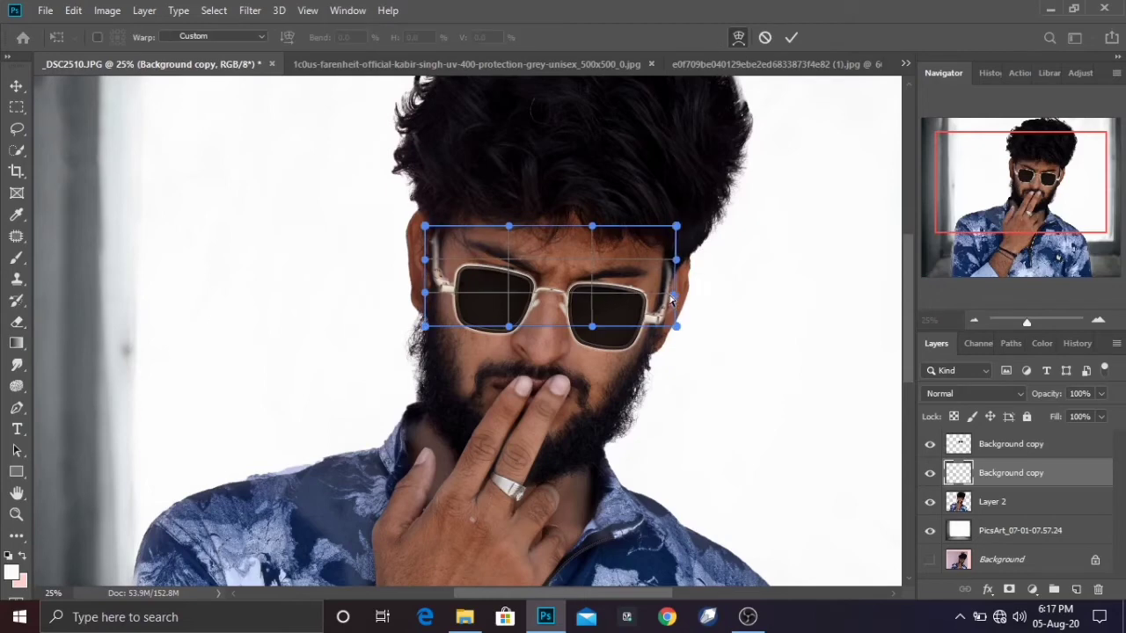
{"action": "left_click_drag", "start_coordinate": [428, 300], "coordinate": [431, 308]}
{"action": "key", "text": "Return"}
{"action": "key", "text": "e"}
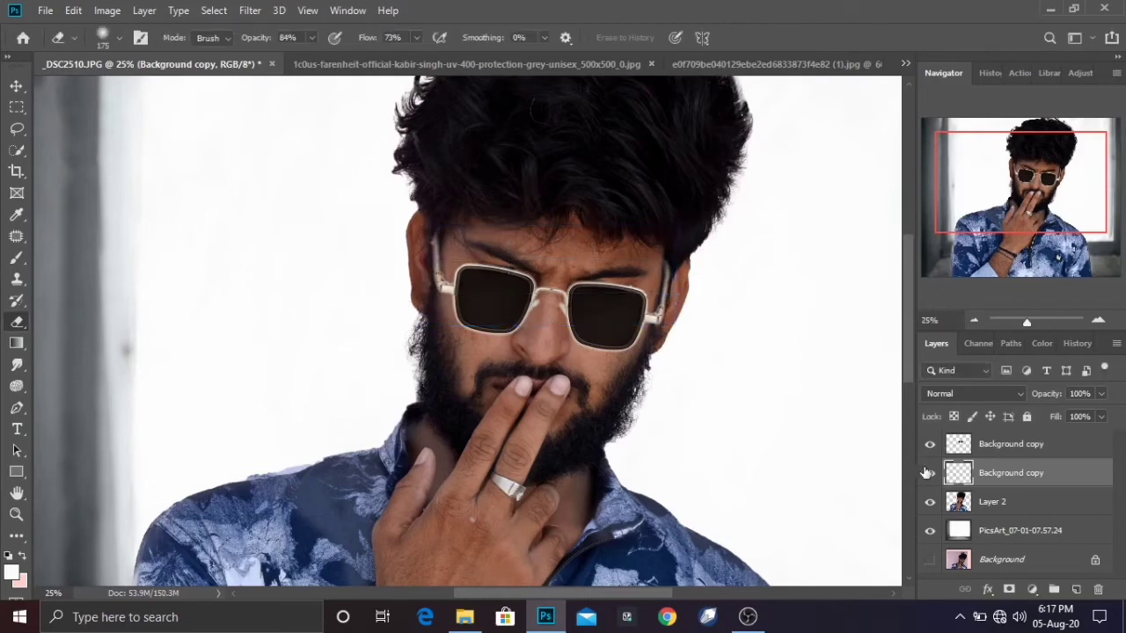
Merge the black sunglasses layer and the temple arms layer into one layer.
{"action": "left_click", "coordinate": [1025, 449], "text": "shift"}
{"action": "right_click", "coordinate": [1025, 449]}
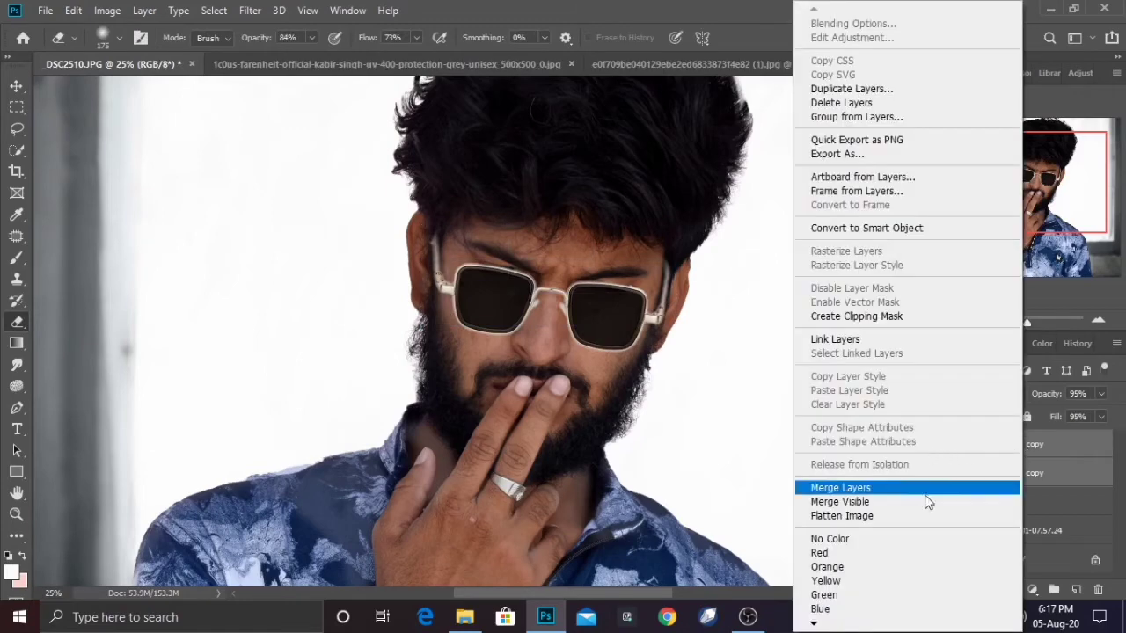
{"action": "left_click", "coordinate": [925, 489]}
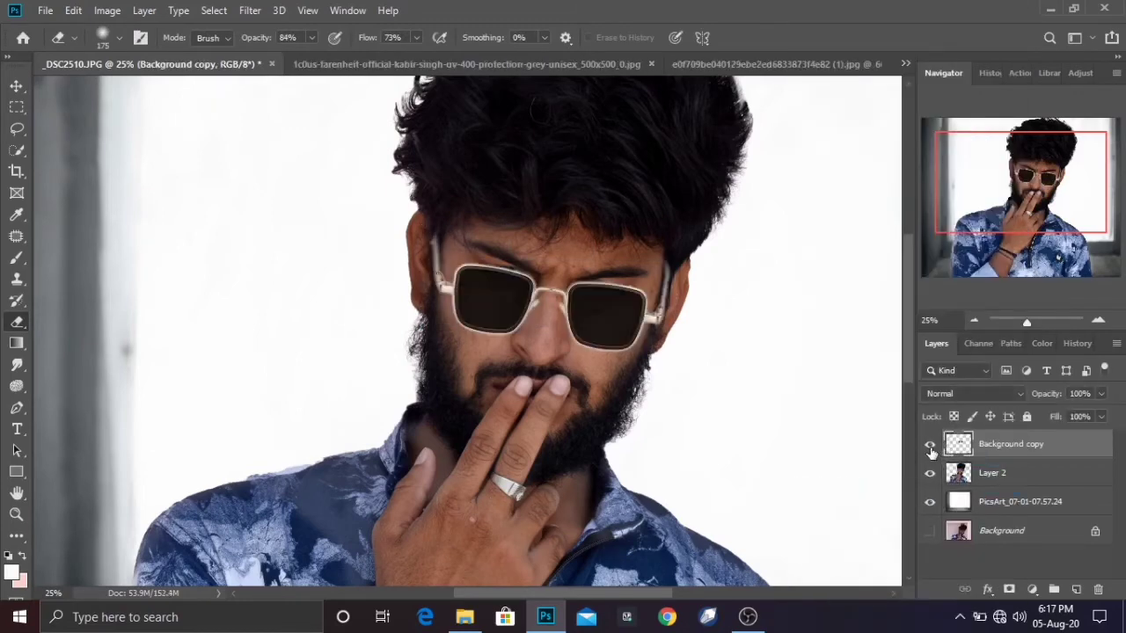
Place the PicsArt choice glow image from the kabir singh pngs folder as an embedded layer and rasterize it.
{"action": "key", "text": "ctrl+minus"}
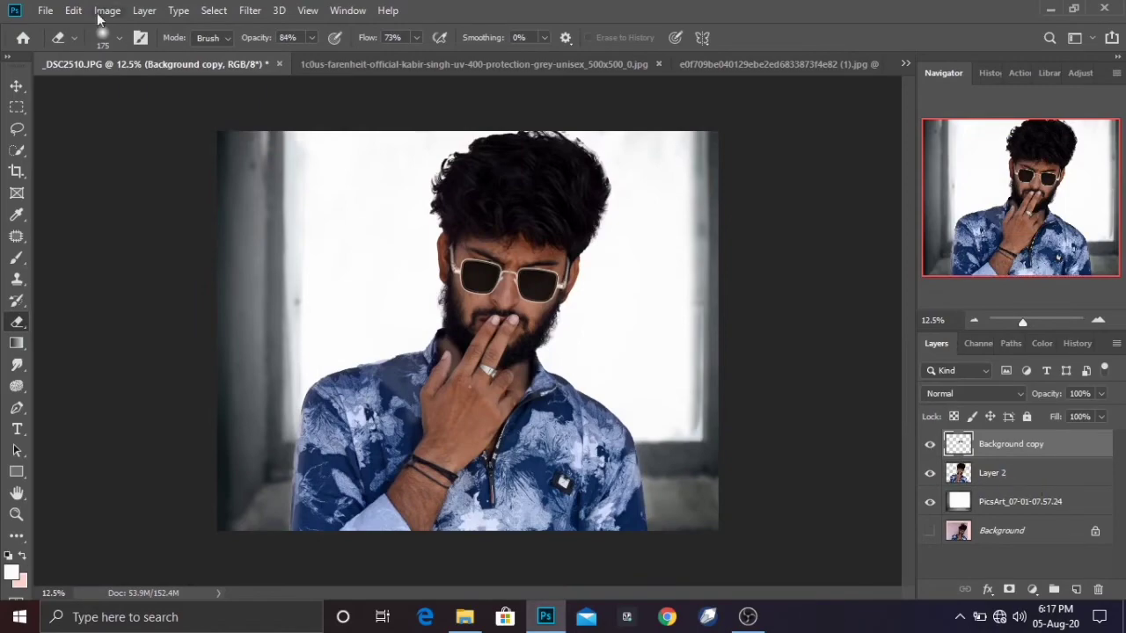
{"action": "left_click", "coordinate": [45, 11]}
{"action": "left_click", "coordinate": [99, 324]}
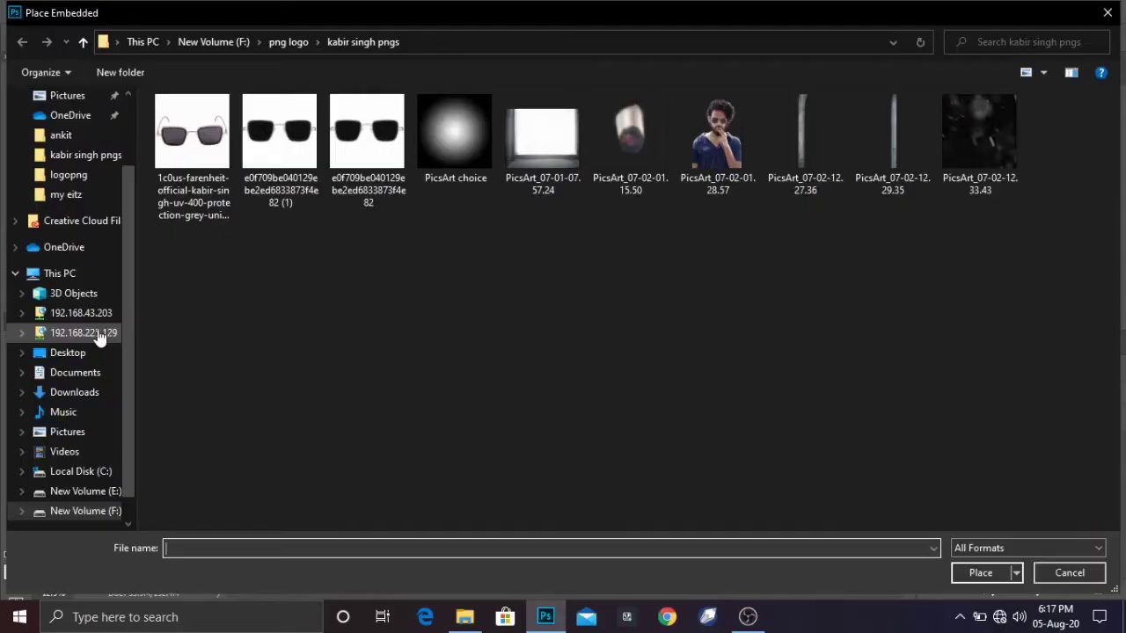
{"action": "left_click", "coordinate": [455, 136]}
{"action": "left_click", "coordinate": [980, 573]}
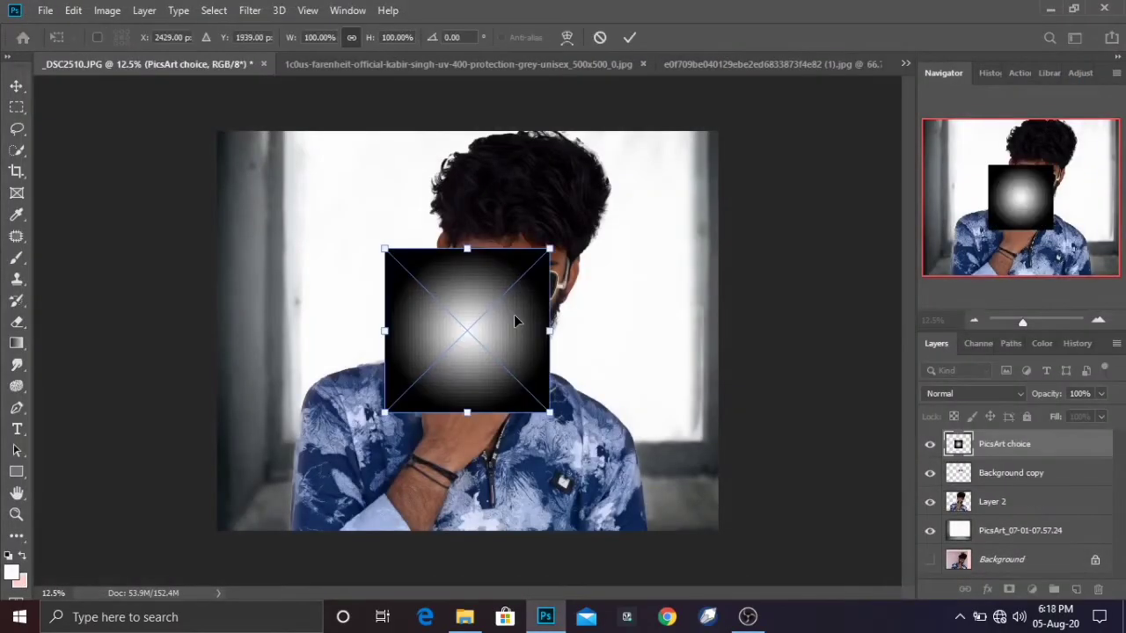
{"action": "key", "text": "Return"}
{"action": "right_click", "coordinate": [998, 453]}
{"action": "left_click", "coordinate": [827, 293]}
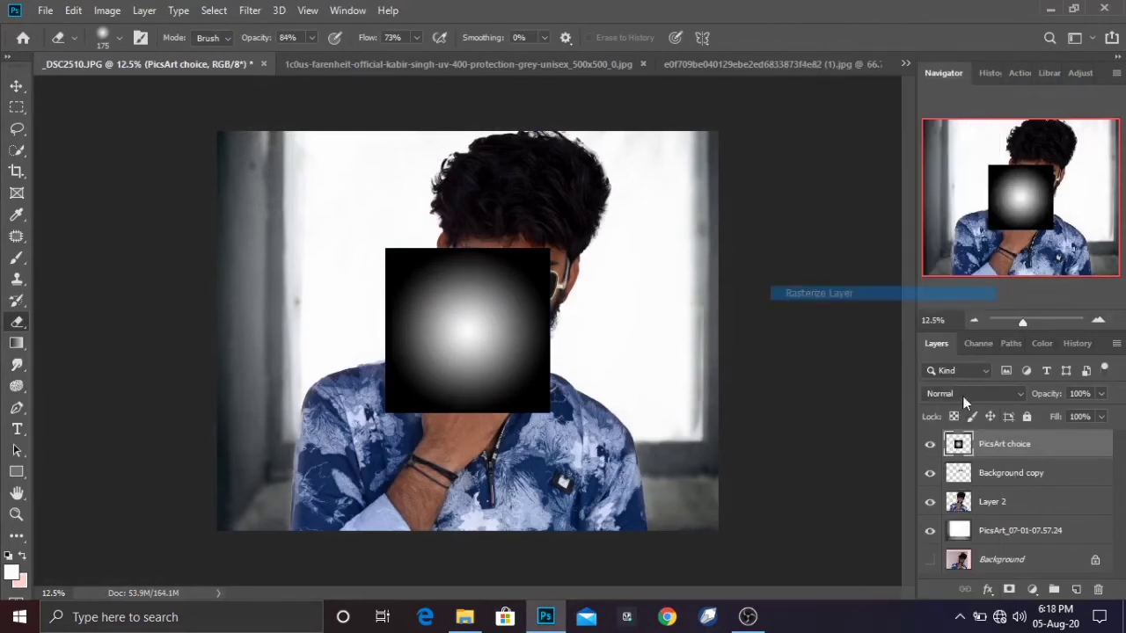
Set the glow layer to Screen blending, enlarge it to about double size, and position it over the top of the man's hair.
{"action": "left_click", "coordinate": [967, 393]}
{"action": "left_click", "coordinate": [938, 325]}
{"action": "key", "text": "ctrl+t"}
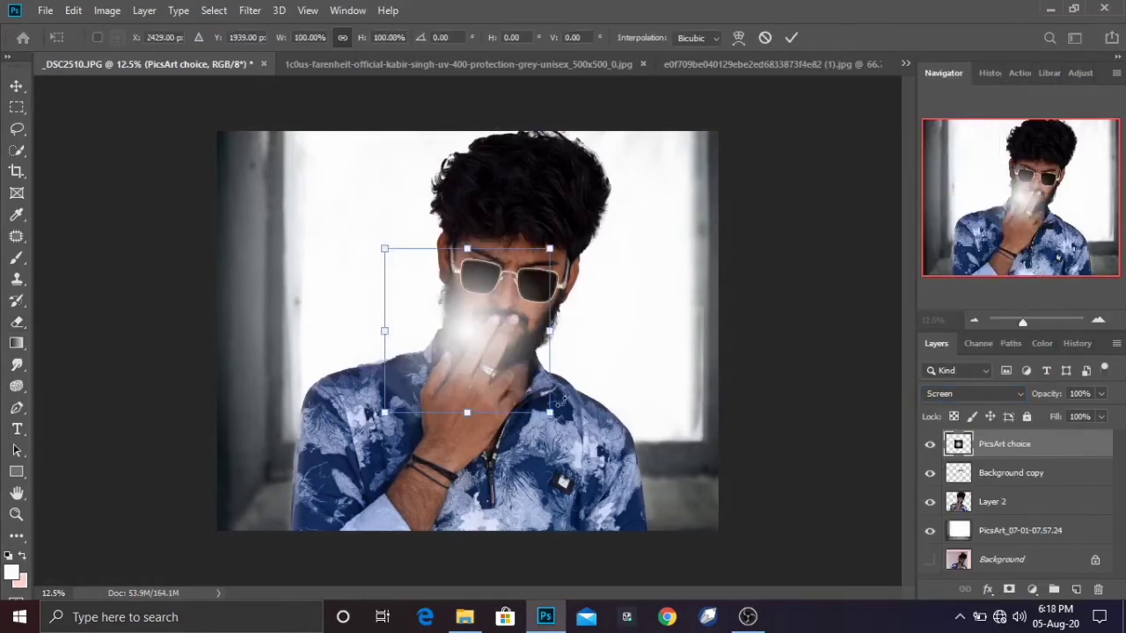
{"action": "left_click_drag", "start_coordinate": [581, 439], "coordinate": [724, 267]}
{"action": "left_click_drag", "start_coordinate": [643, 249], "coordinate": [621, 230]}
{"action": "left_click", "coordinate": [791, 37]}
{"action": "key", "text": "e"}
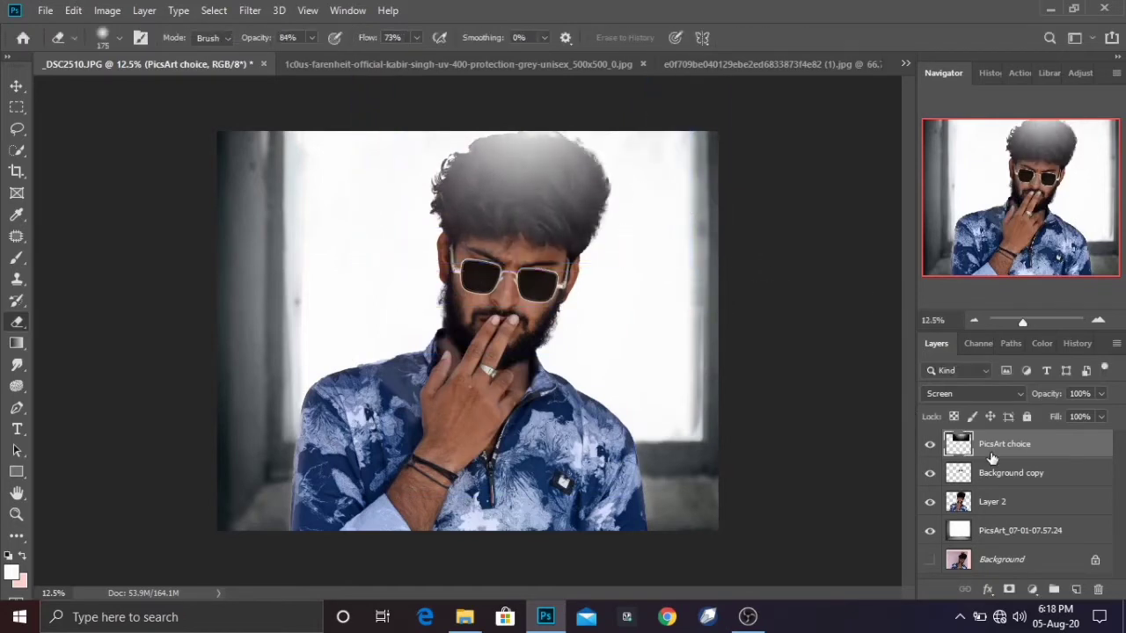
Duplicate the glow layer and move the copy over the left side of the photo, narrowed to 44.62% width.
{"action": "left_click_drag", "start_coordinate": [992, 453], "coordinate": [1076, 589]}
{"action": "key", "text": "ctrl+t"}
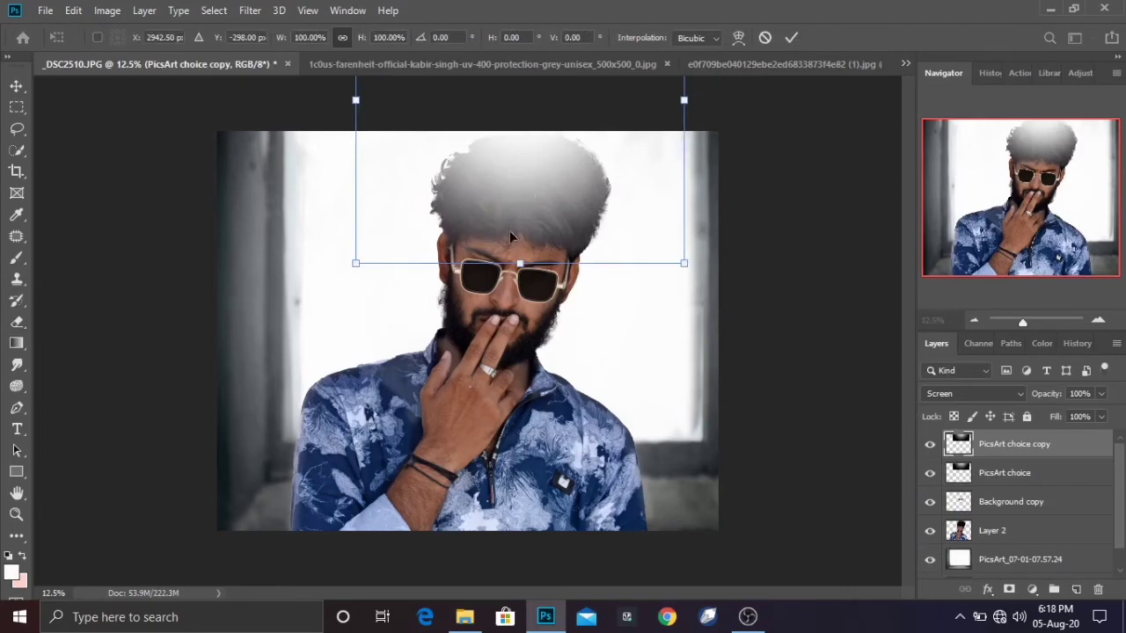
{"action": "left_click_drag", "start_coordinate": [509, 230], "coordinate": [425, 448]}
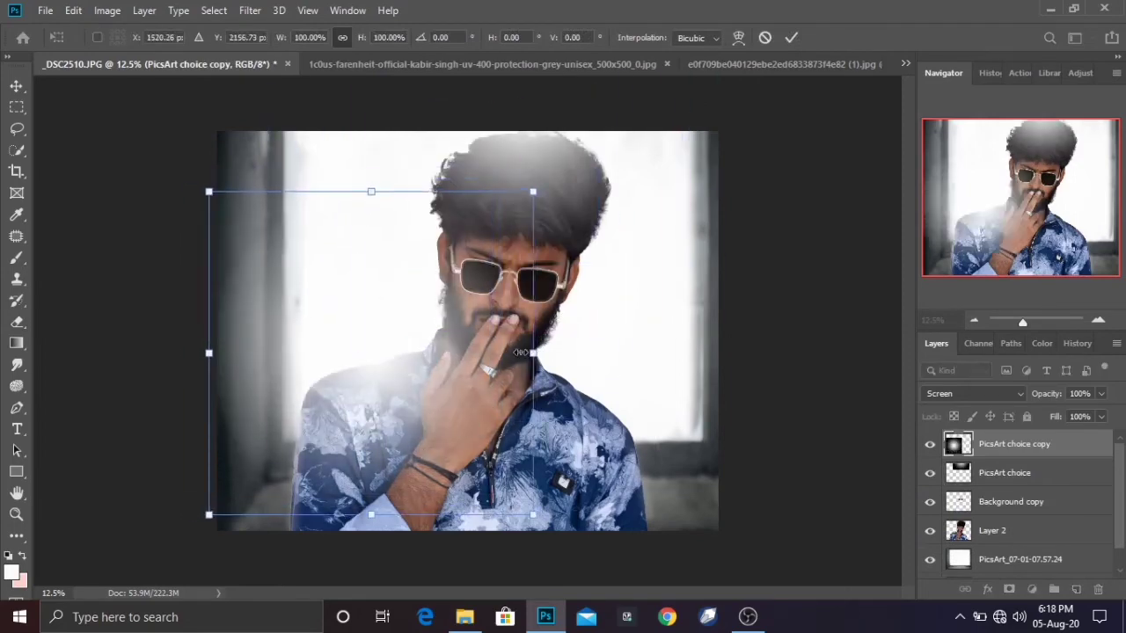
{"action": "left_click_drag", "start_coordinate": [521, 352], "coordinate": [351, 346]}
{"action": "left_click_drag", "start_coordinate": [282, 211], "coordinate": [281, 168]}
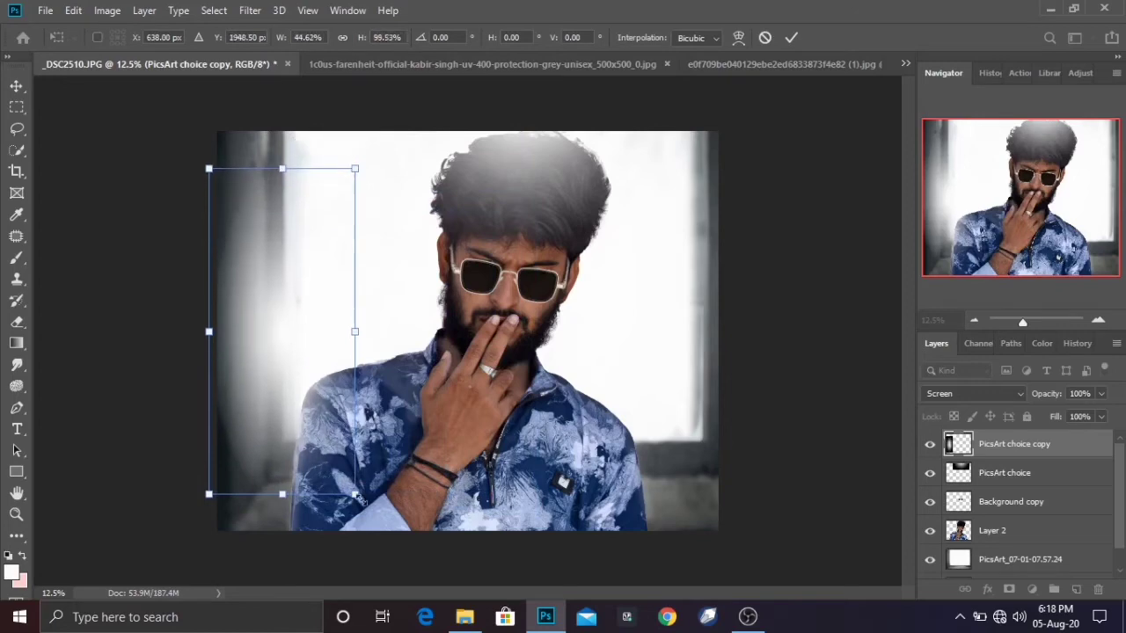
Rotate the left-side glow copy 14.57°, enlarge it to 85.96% width and 191.74% height, and apply the transform.
{"action": "left_click_drag", "start_coordinate": [356, 497], "coordinate": [370, 308]}
{"action": "left_click_drag", "start_coordinate": [415, 219], "coordinate": [434, 231]}
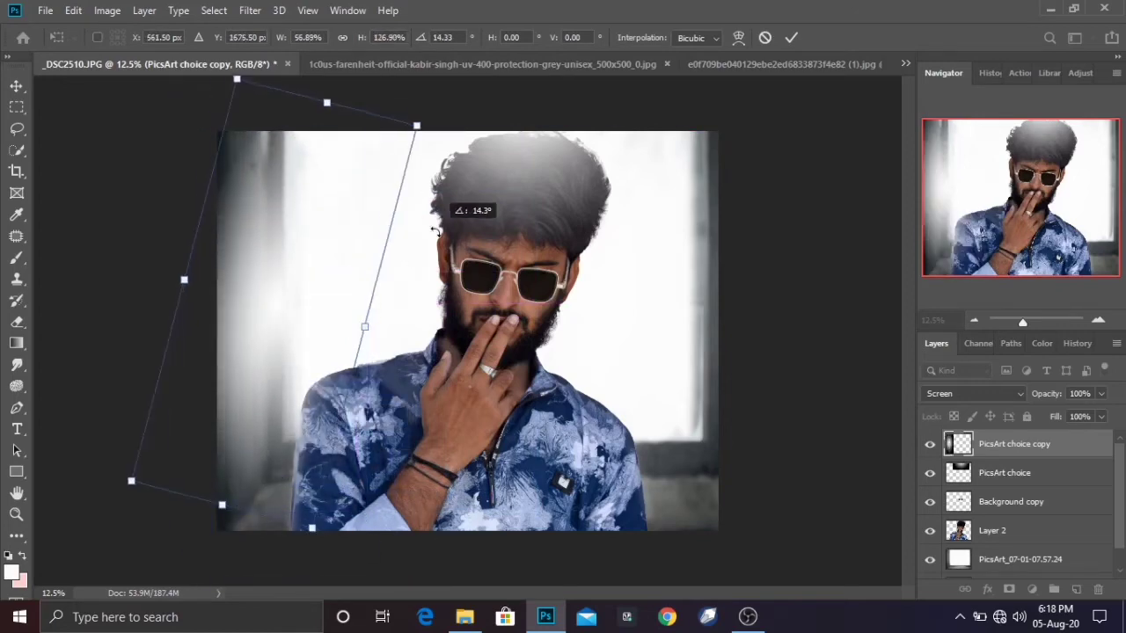
{"action": "left_click_drag", "start_coordinate": [416, 126], "coordinate": [496, 76]}
{"action": "key", "text": "ctrl+minus"}
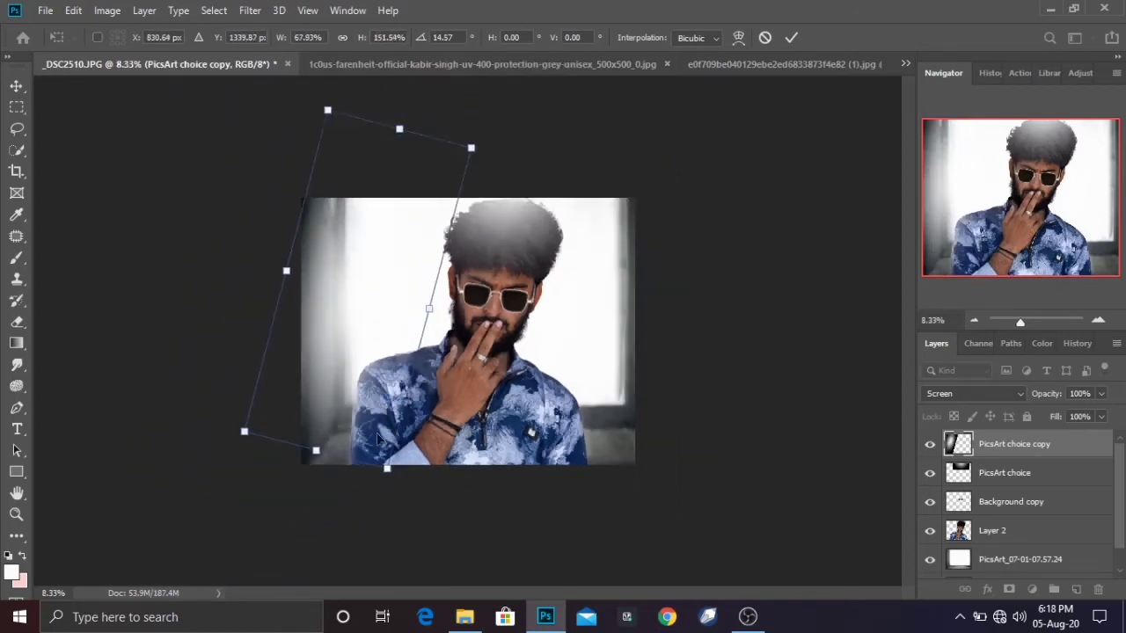
{"action": "mouse_move", "coordinate": [387, 469]}
{"action": "left_mouse_down"}
{"action": "mouse_move", "coordinate": [395, 547]}
{"action": "mouse_move", "coordinate": [372, 465]}
{"action": "left_mouse_up"}
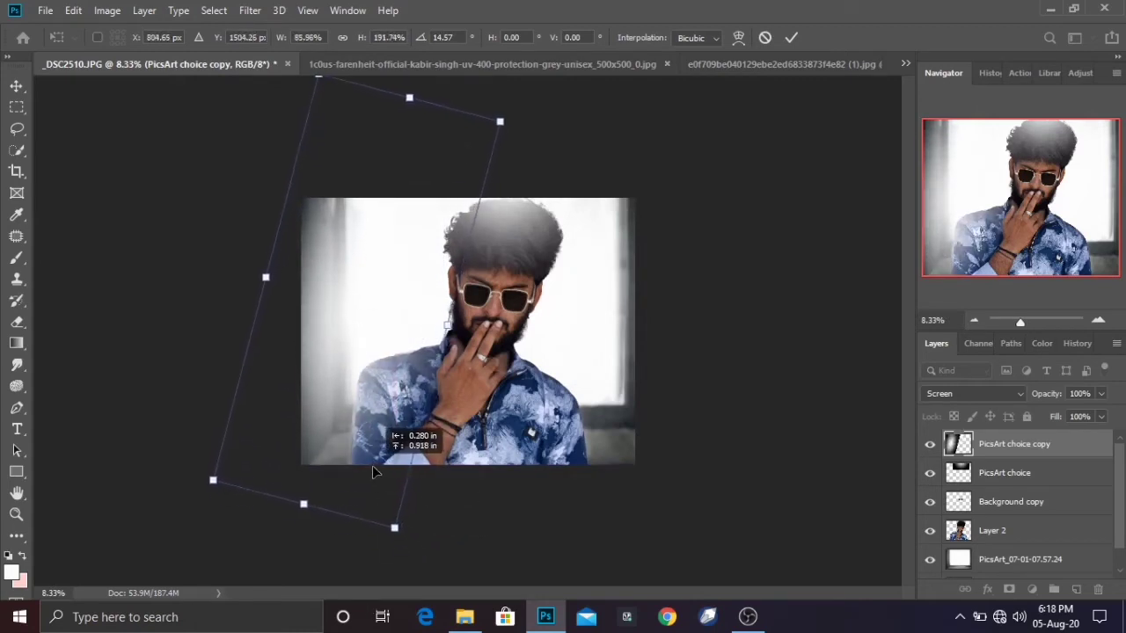
{"action": "left_click", "coordinate": [791, 37]}
{"action": "key", "text": "e"}
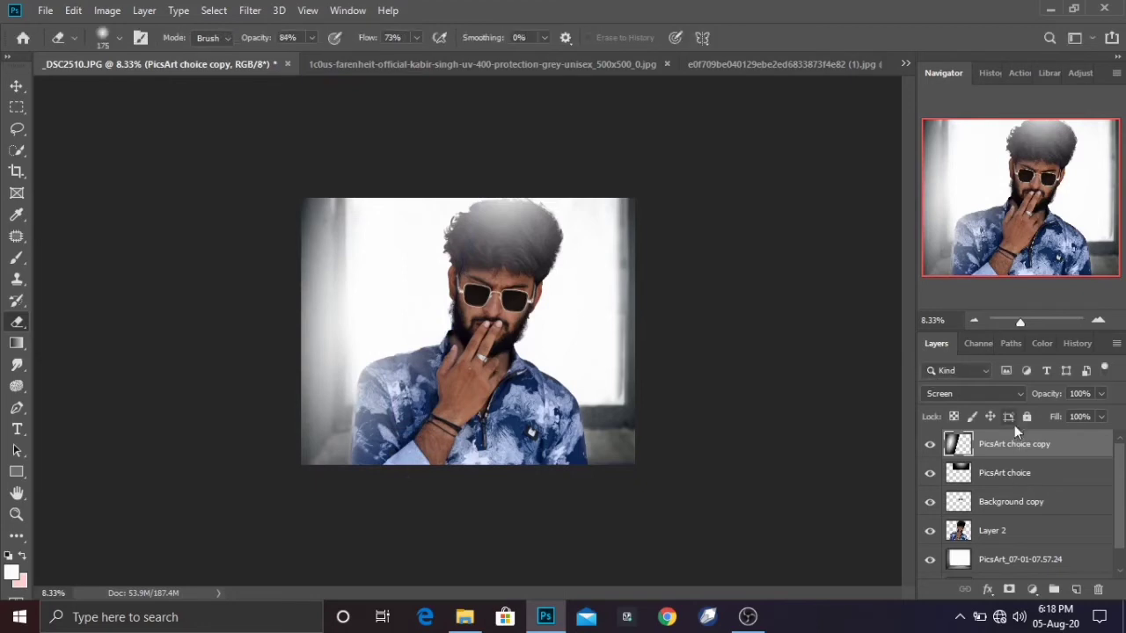
Duplicate the left-side glow layer, flip the copy horizontally, position it over the right side of the photo, and apply the transform.
{"action": "left_click_drag", "start_coordinate": [1014, 443], "coordinate": [1053, 528]}
{"action": "key", "text": "ctrl+j"}
{"action": "key", "text": "ctrl+t"}
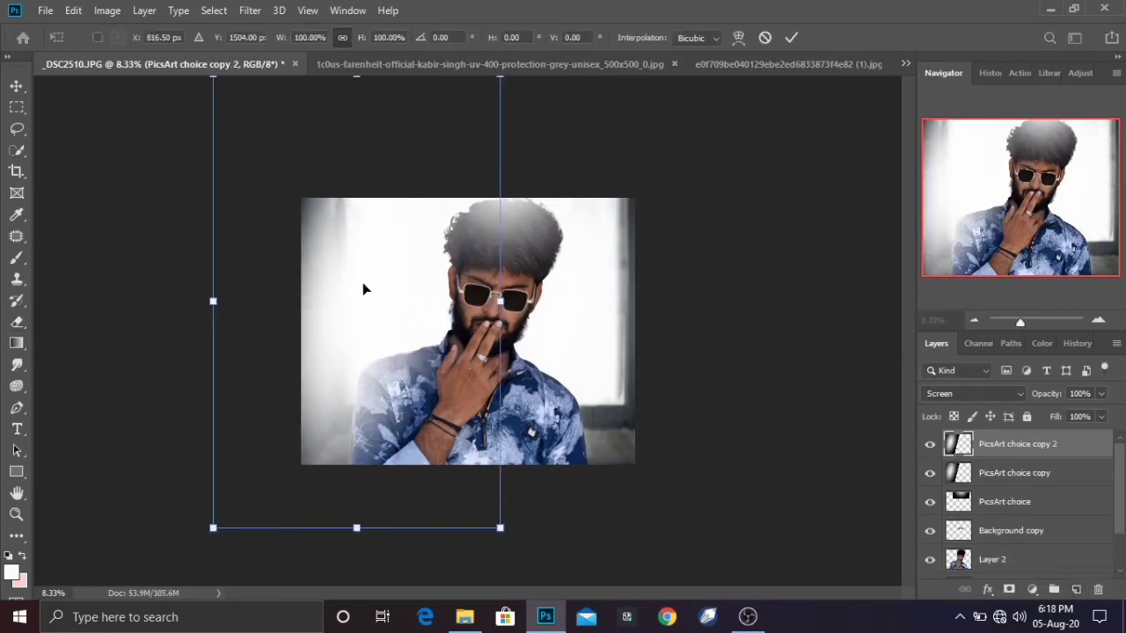
{"action": "left_click_drag", "start_coordinate": [365, 289], "coordinate": [572, 318]}
{"action": "right_click", "coordinate": [572, 318]}
{"action": "left_click", "coordinate": [643, 518]}
{"action": "left_click_drag", "start_coordinate": [621, 356], "coordinate": [665, 340]}
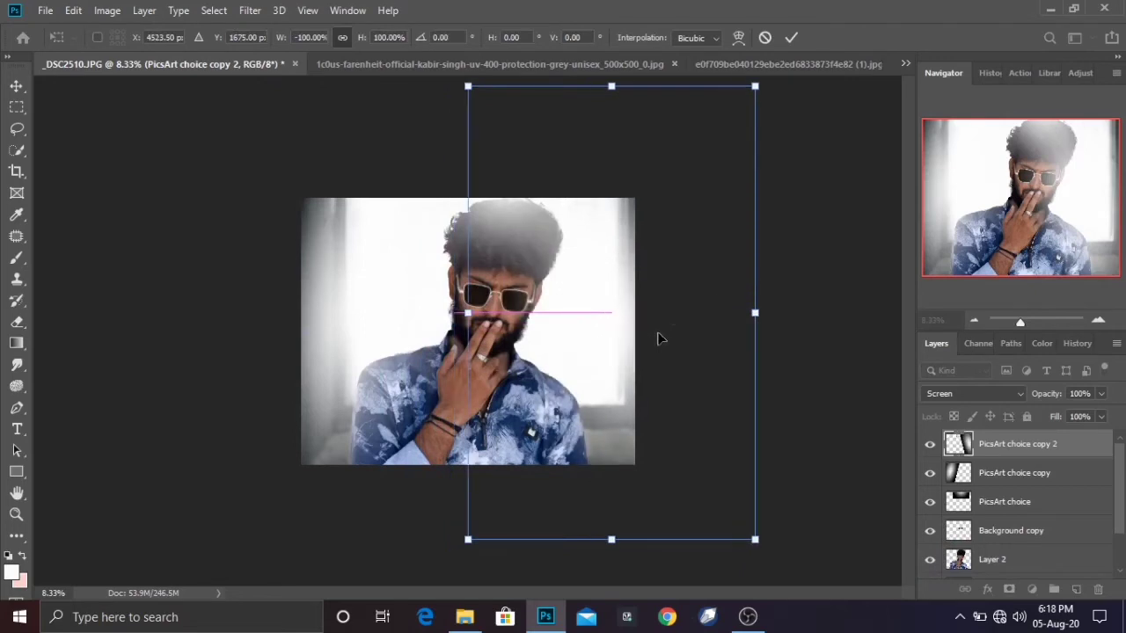
{"action": "left_click", "coordinate": [792, 38]}
{"action": "key", "text": "e"}
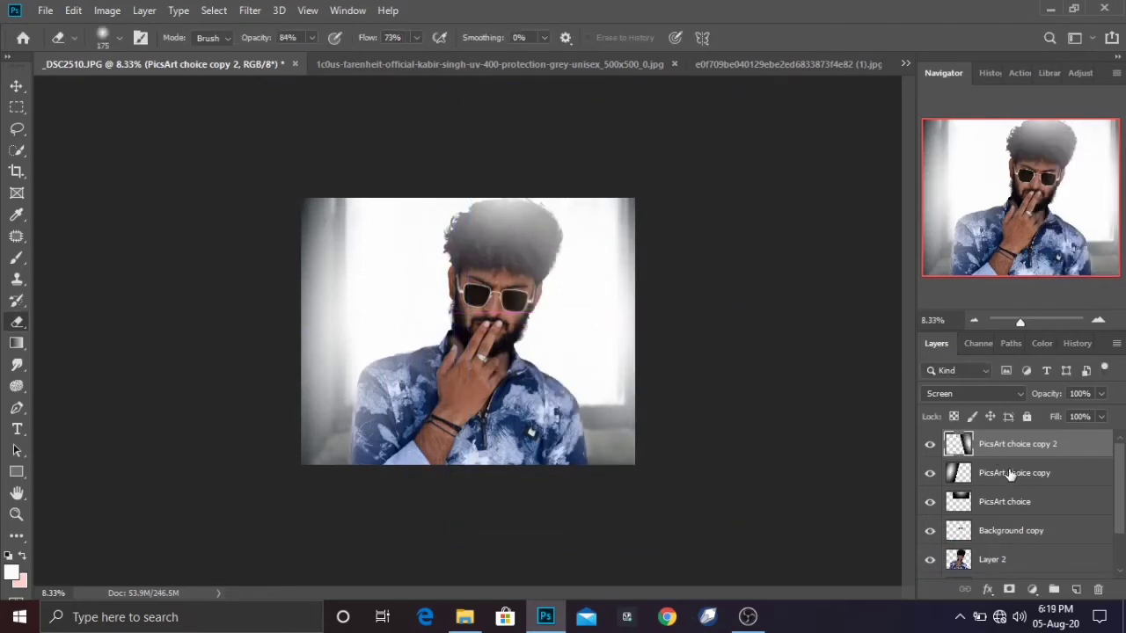
Lower the Fill of the right-side glow to 76%, the left-side glow to 79%, and the glow above the hair to 82%.
{"action": "left_click", "coordinate": [1102, 417]}
{"action": "mouse_move", "coordinate": [1085, 432]}
{"action": "left_mouse_down"}
{"action": "mouse_move", "coordinate": [1065, 433]}
{"action": "mouse_move", "coordinate": [1097, 440]}
{"action": "mouse_move", "coordinate": [1087, 434]}
{"action": "left_mouse_up"}
{"action": "left_click", "coordinate": [1068, 472]}
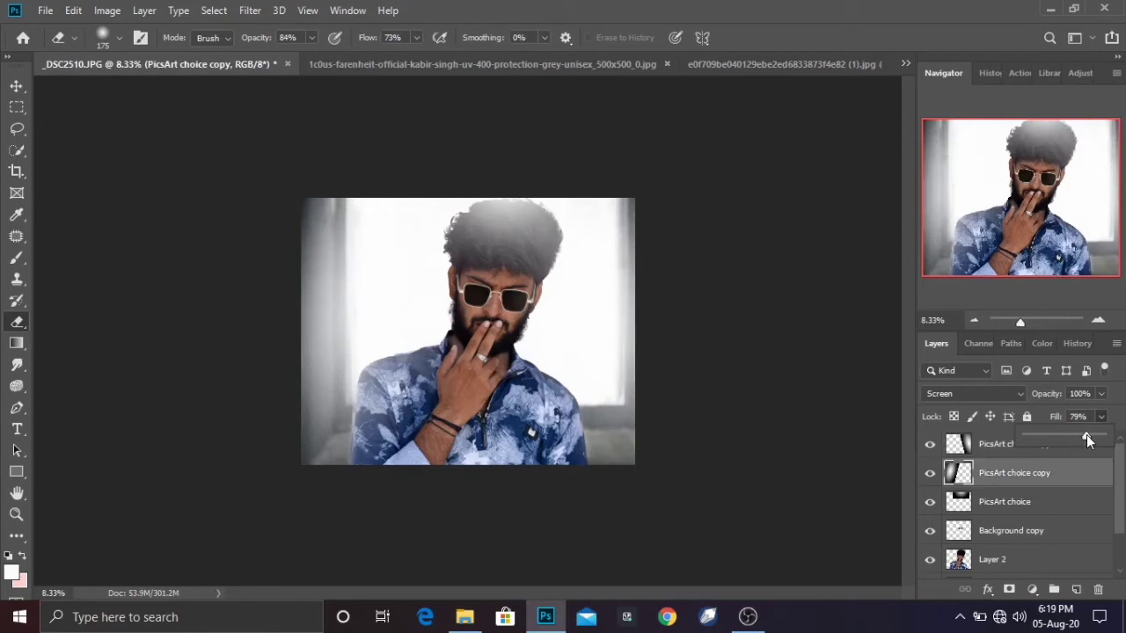
{"action": "left_click", "coordinate": [1058, 501]}
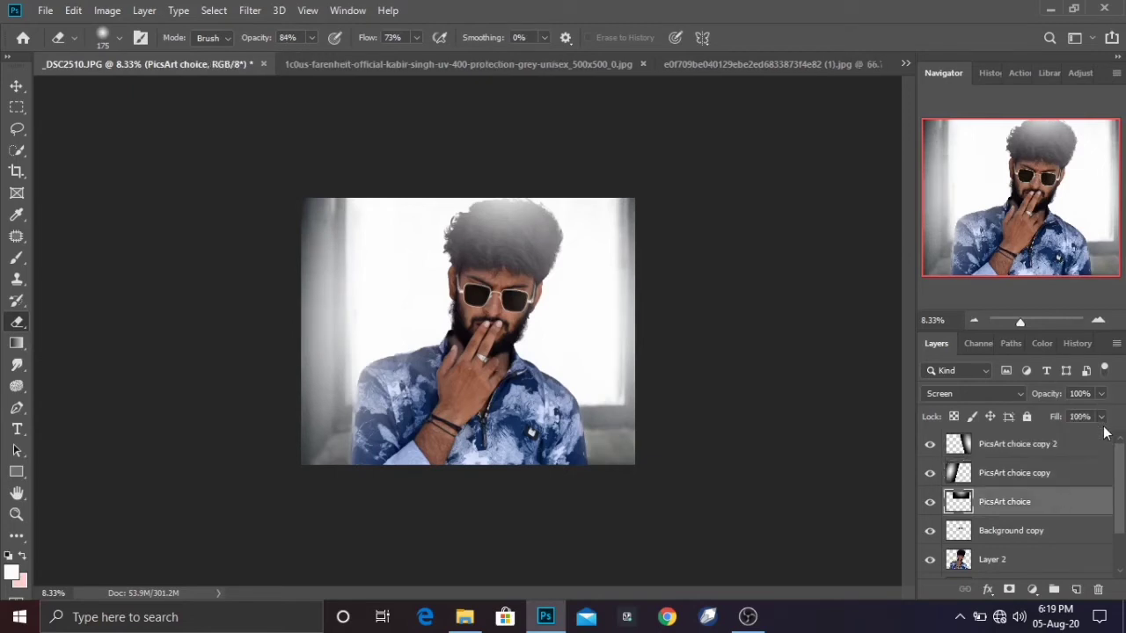
{"action": "left_click", "coordinate": [1102, 417]}
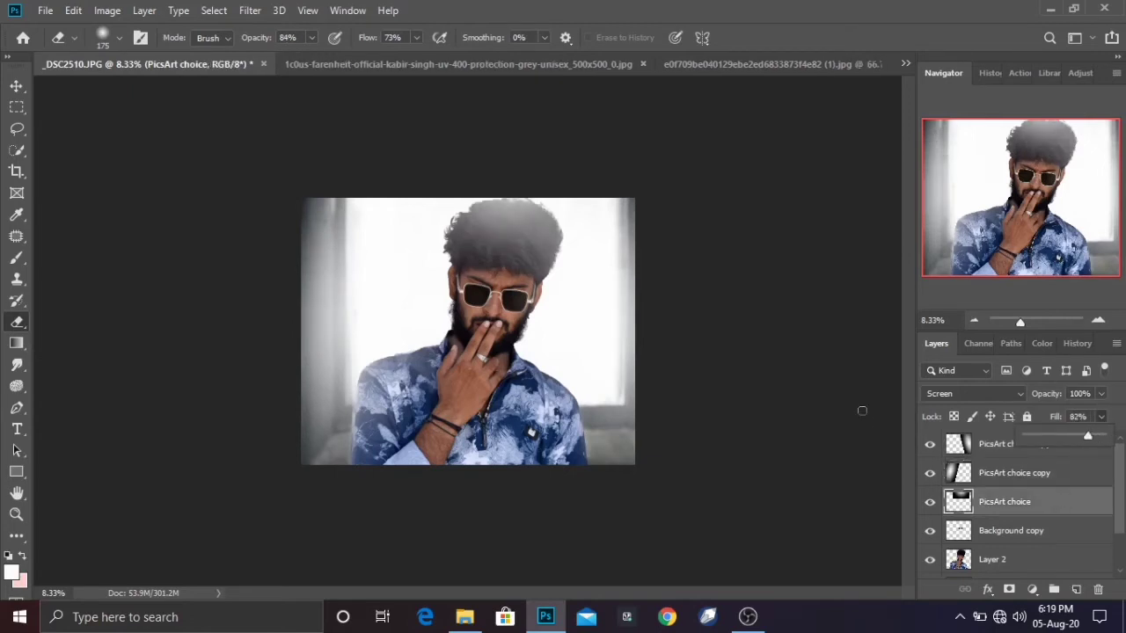
{"action": "left_click", "coordinate": [983, 446]}
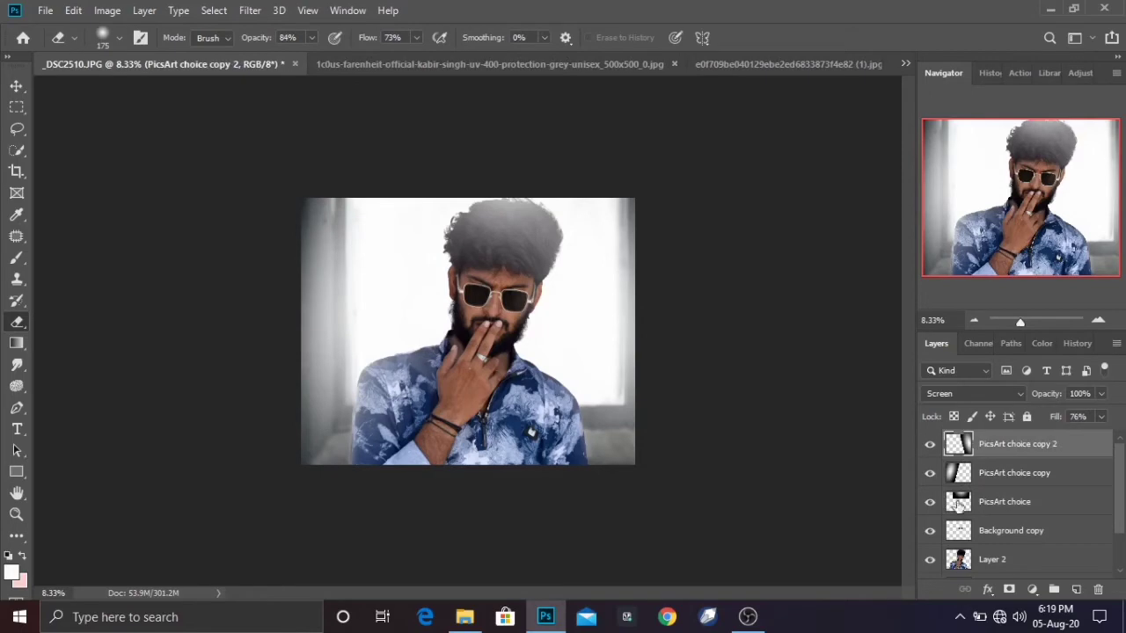
{"action": "left_click", "coordinate": [1012, 532]}
{"action": "left_click", "coordinate": [45, 10]}
{"action": "left_click", "coordinate": [72, 322]}
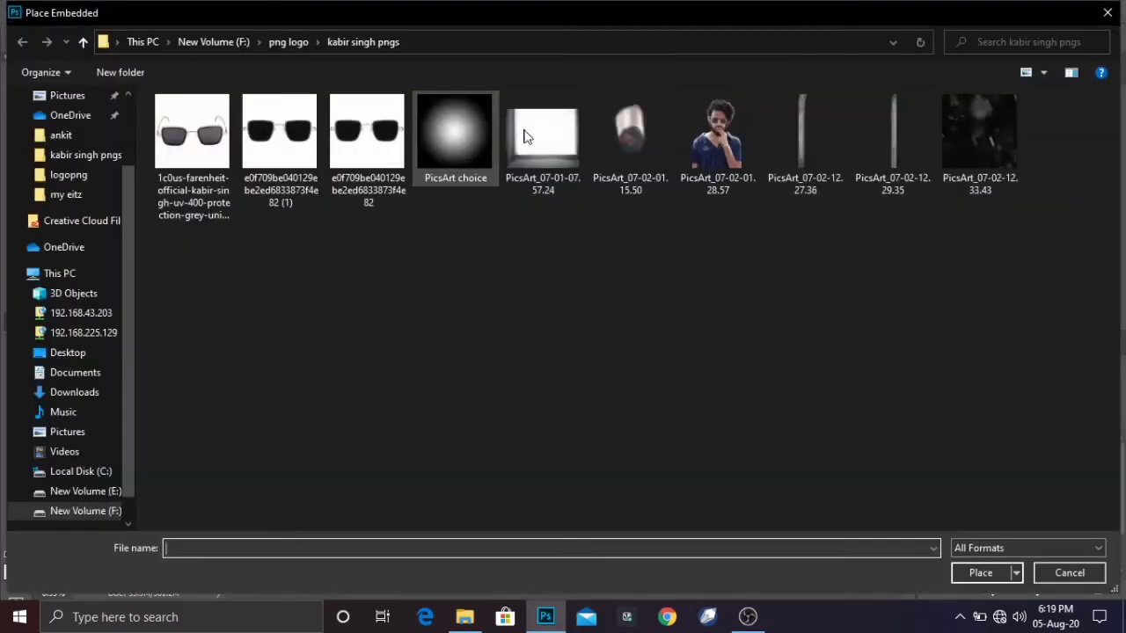
{"action": "left_click", "coordinate": [805, 132]}
{"action": "left_click", "coordinate": [978, 573]}
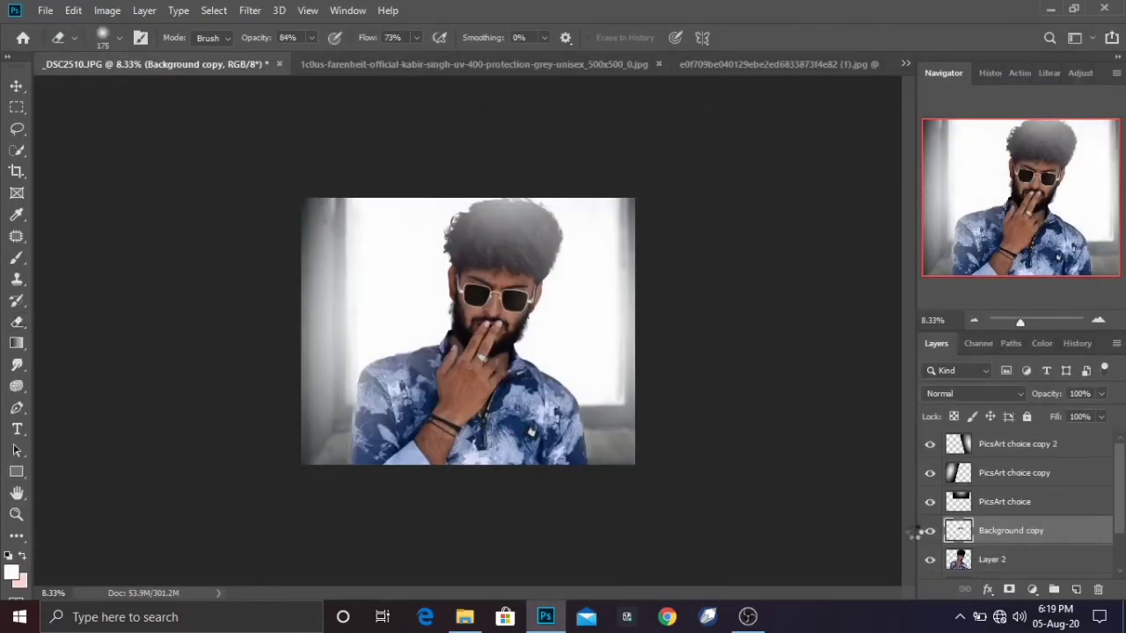
{"action": "left_click_drag", "start_coordinate": [462, 316], "coordinate": [392, 332]}
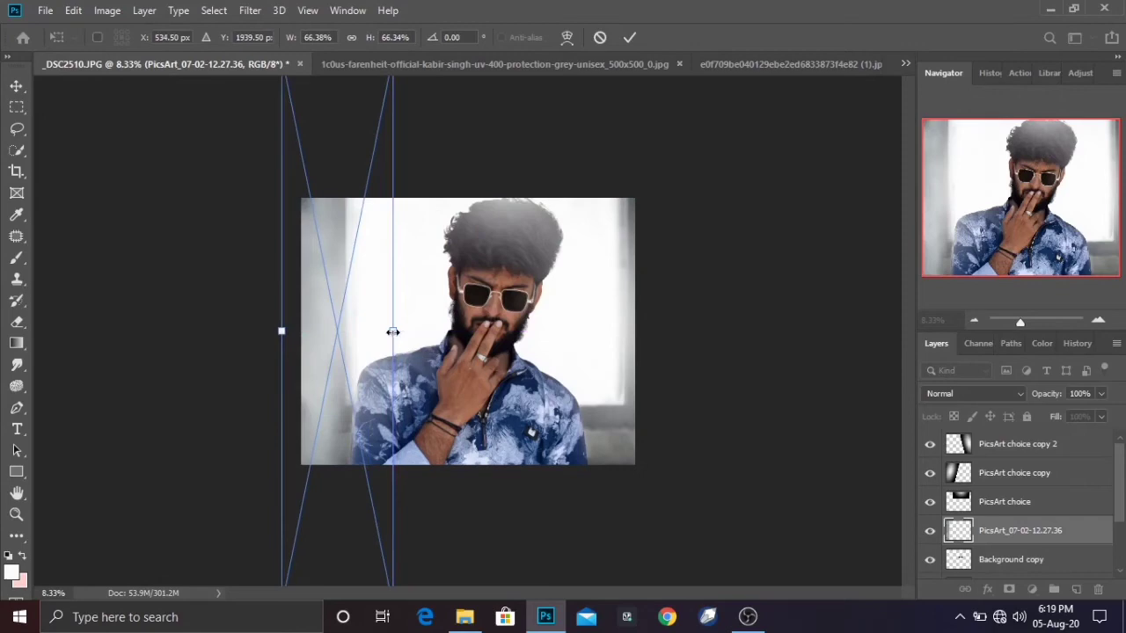
{"action": "left_click", "coordinate": [604, 46]}
Place the PicsArt_07-02-12.27.36 wall strip as an embedded layer over the left side of the photo and rasterize it.
{"action": "left_click", "coordinate": [45, 10]}
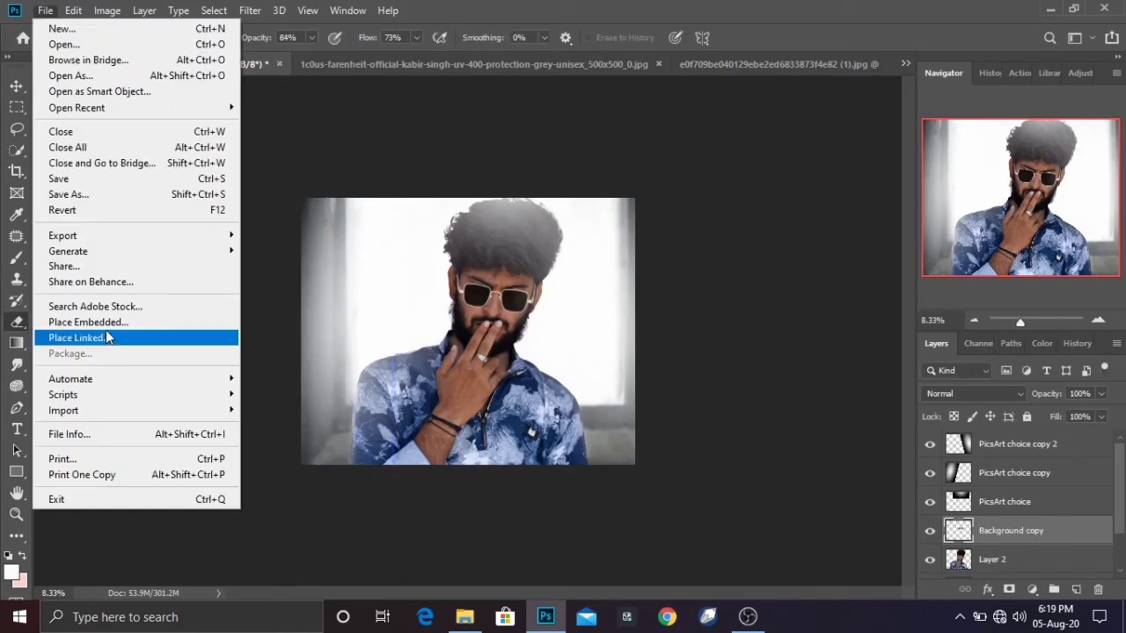
{"action": "left_click", "coordinate": [101, 322]}
{"action": "left_click", "coordinate": [778, 141]}
{"action": "left_click", "coordinate": [979, 570]}
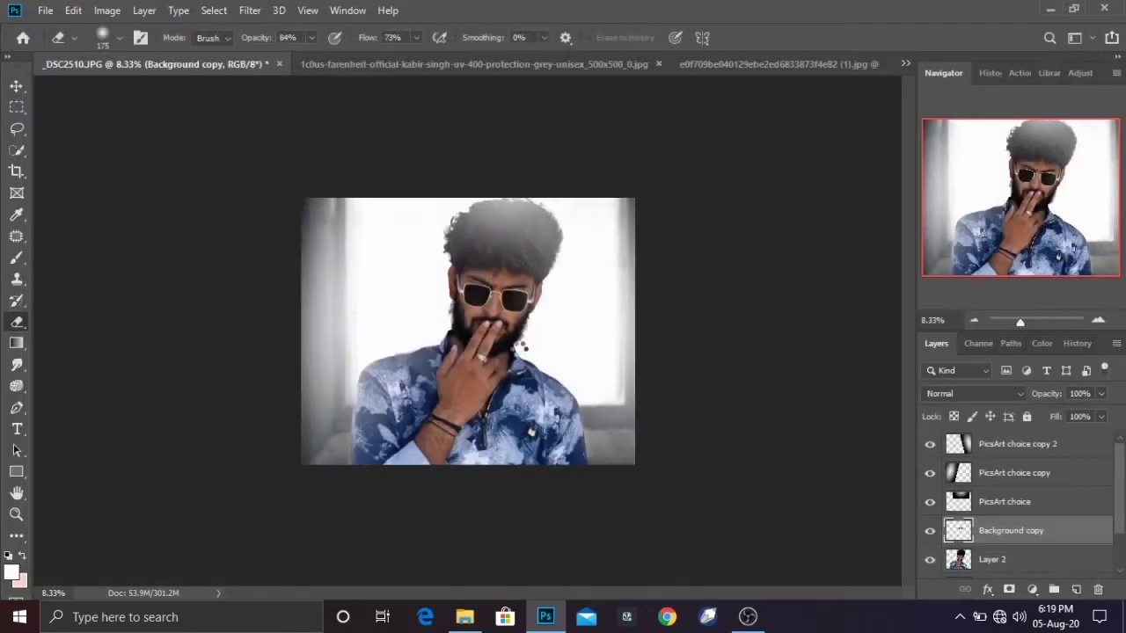
{"action": "mouse_move", "coordinate": [464, 312]}
{"action": "left_mouse_down"}
{"action": "mouse_move", "coordinate": [316, 325]}
{"action": "mouse_move", "coordinate": [328, 314]}
{"action": "left_mouse_up"}
{"action": "key", "text": "Return"}
{"action": "key", "text": "e"}
{"action": "right_click", "coordinate": [1026, 532]}
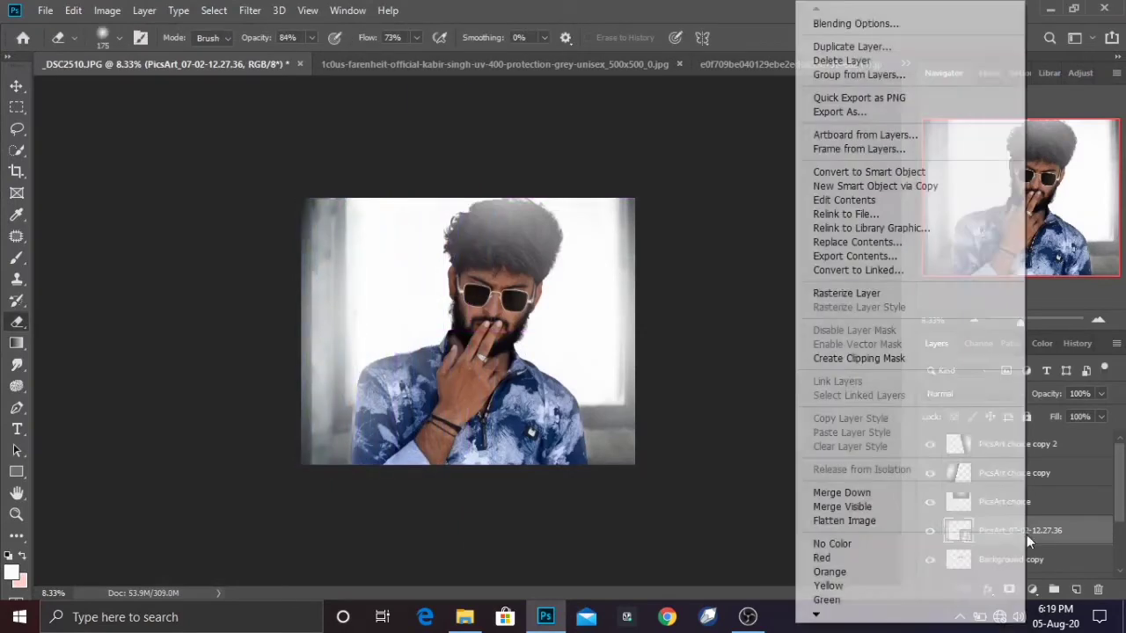
{"action": "left_click", "coordinate": [844, 294]}
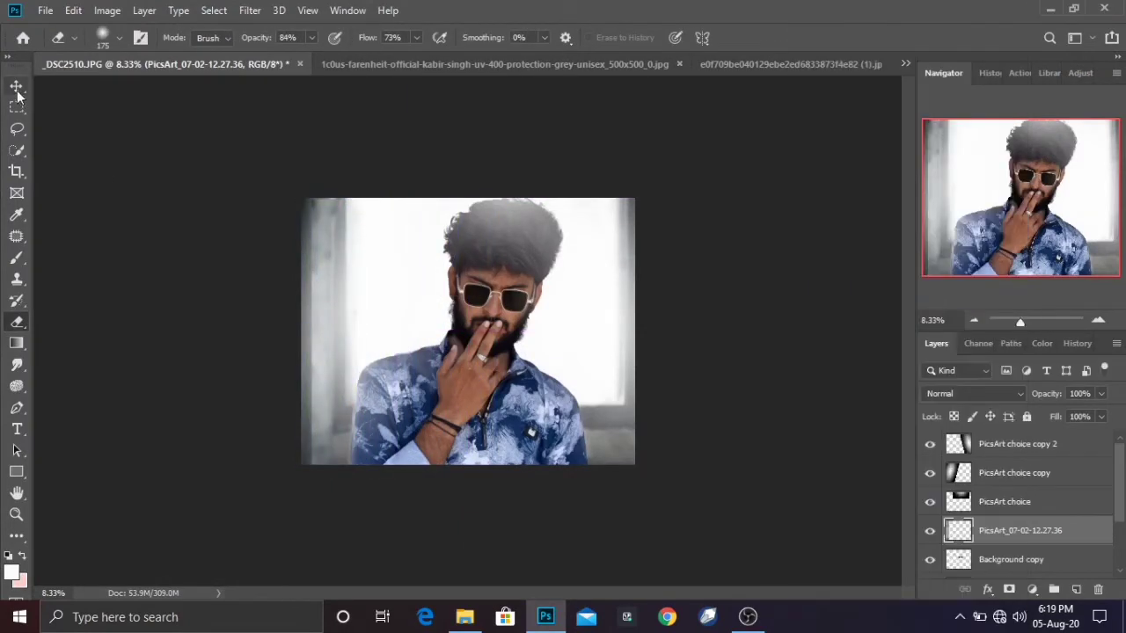
Align the wall strip with the left edge of the photo and widen it inward to more than double its width.
{"action": "left_click", "coordinate": [17, 92]}
{"action": "left_click", "coordinate": [323, 304]}
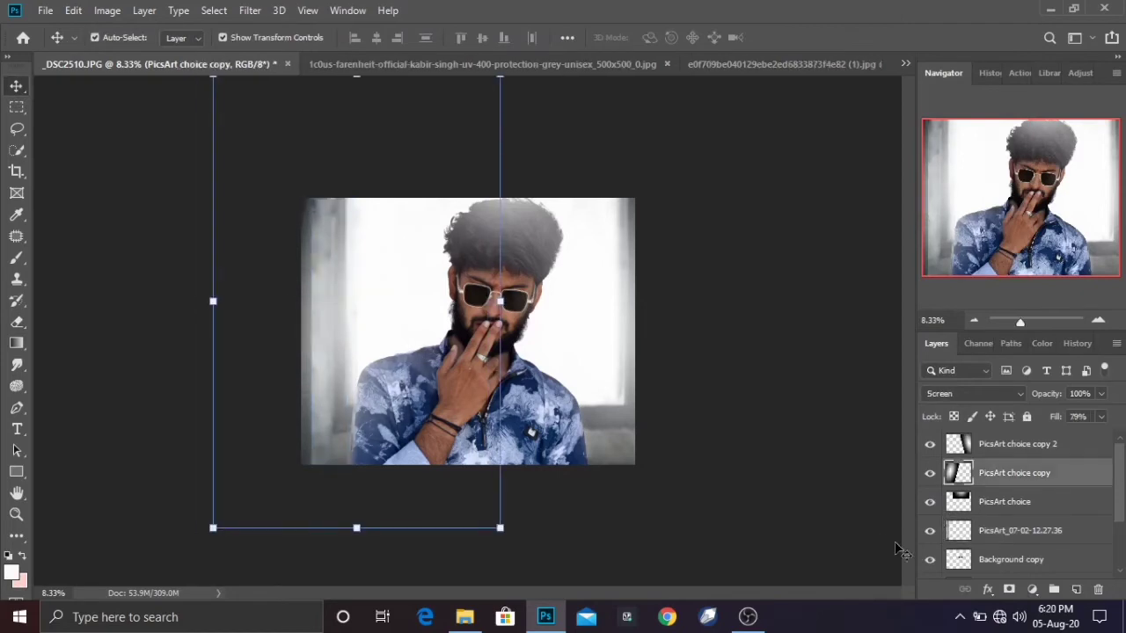
{"action": "left_click", "coordinate": [1018, 531]}
{"action": "left_click_drag", "start_coordinate": [332, 290], "coordinate": [317, 291]}
{"action": "left_click", "coordinate": [1009, 536]}
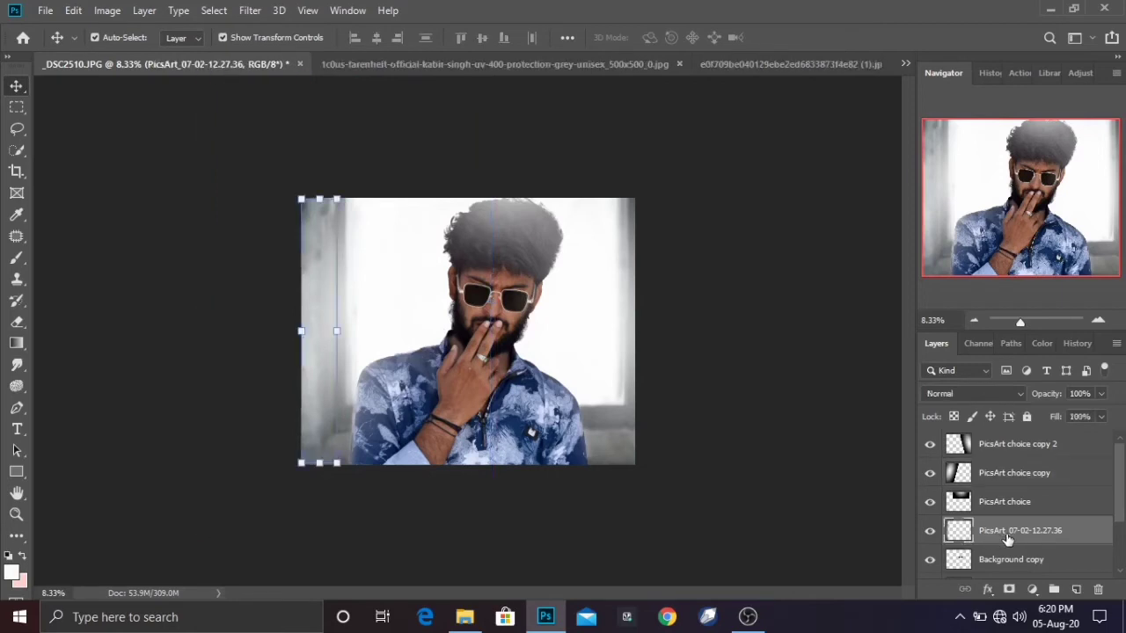
{"action": "left_click_drag", "start_coordinate": [339, 333], "coordinate": [380, 331]}
{"action": "left_click", "coordinate": [791, 39]}
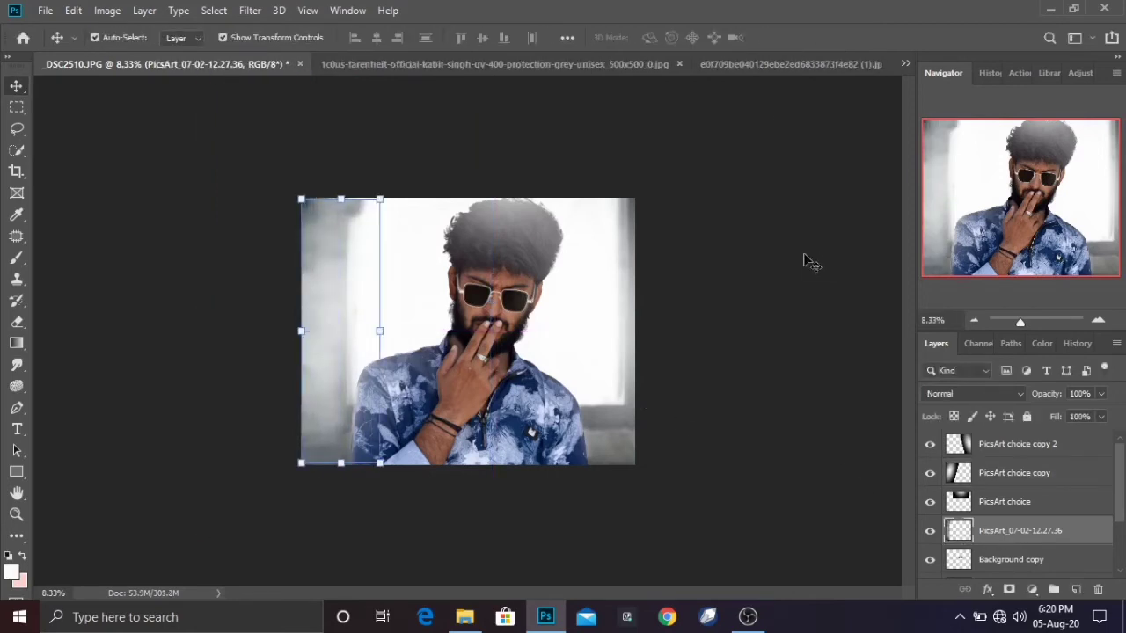
Move the PicsArt_07-02-12.27.36 layer to the top of the layer stack, above the glow layers.
{"action": "left_click", "coordinate": [817, 443]}
{"action": "left_click_drag", "start_coordinate": [1020, 532], "coordinate": [960, 443]}
{"action": "left_click", "coordinate": [886, 427]}
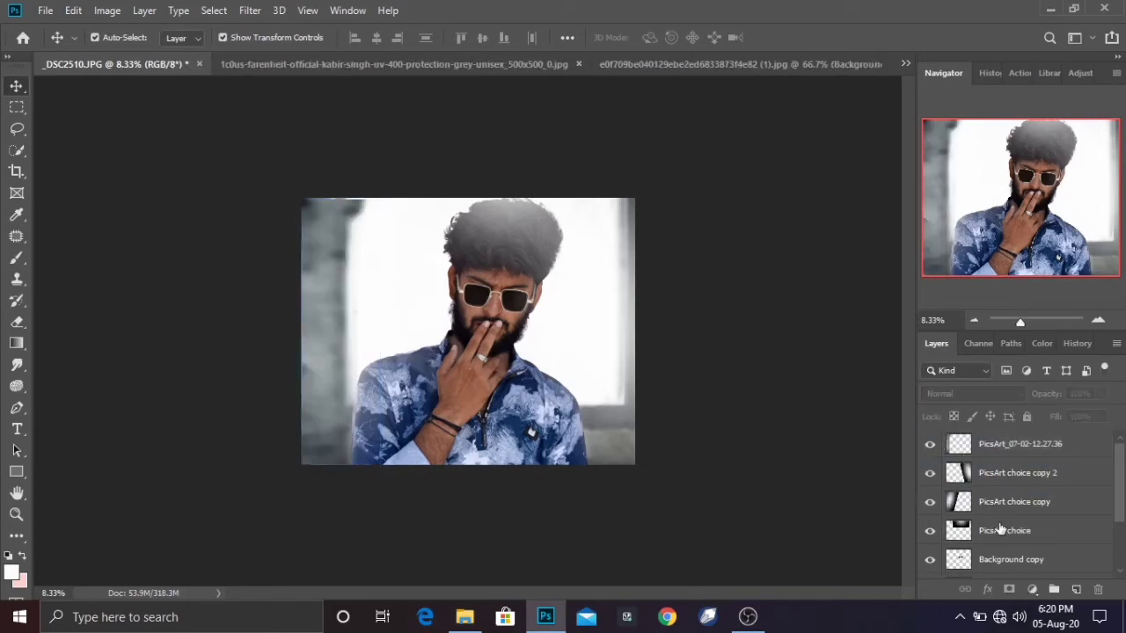
Duplicate the wall strip layer, flip the copy horizontally, and position it along the right edge of the photo.
{"action": "left_click", "coordinate": [1000, 451]}
{"action": "left_click_drag", "start_coordinate": [1008, 448], "coordinate": [1076, 590]}
{"action": "key", "text": "ctrl+t"}
{"action": "left_click_drag", "start_coordinate": [324, 356], "coordinate": [599, 361]}
{"action": "right_click", "coordinate": [590, 357]}
{"action": "left_click", "coordinate": [640, 562]}
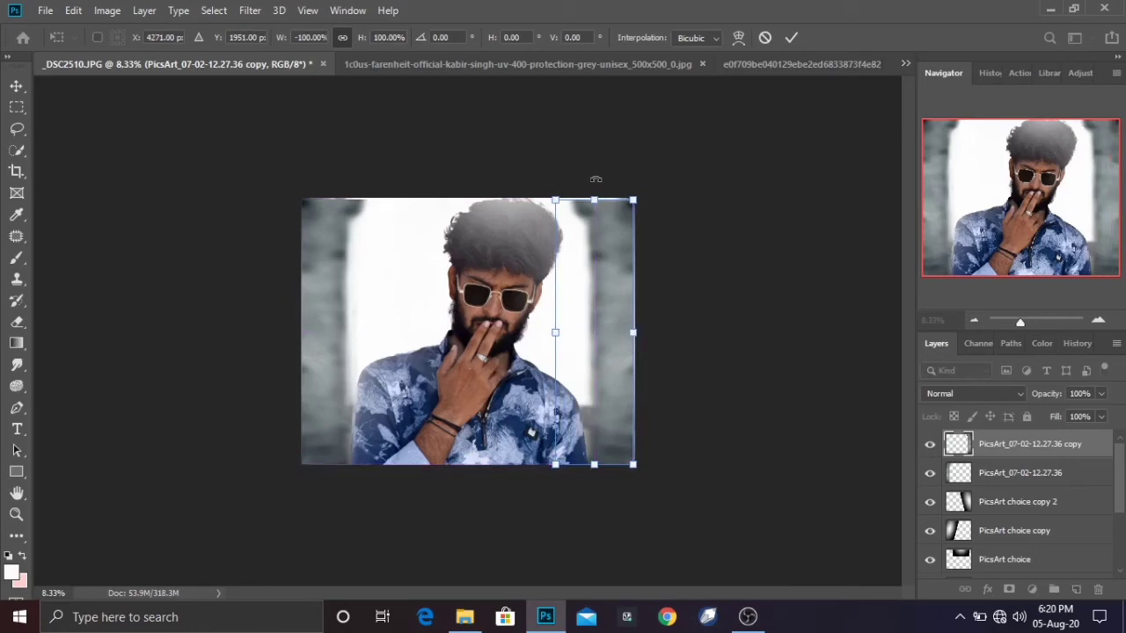
{"action": "key", "text": "Return"}
Stretch the left wall strip slightly upward to reach the photo's top edge and apply the transform.
{"action": "left_click", "coordinate": [334, 207]}
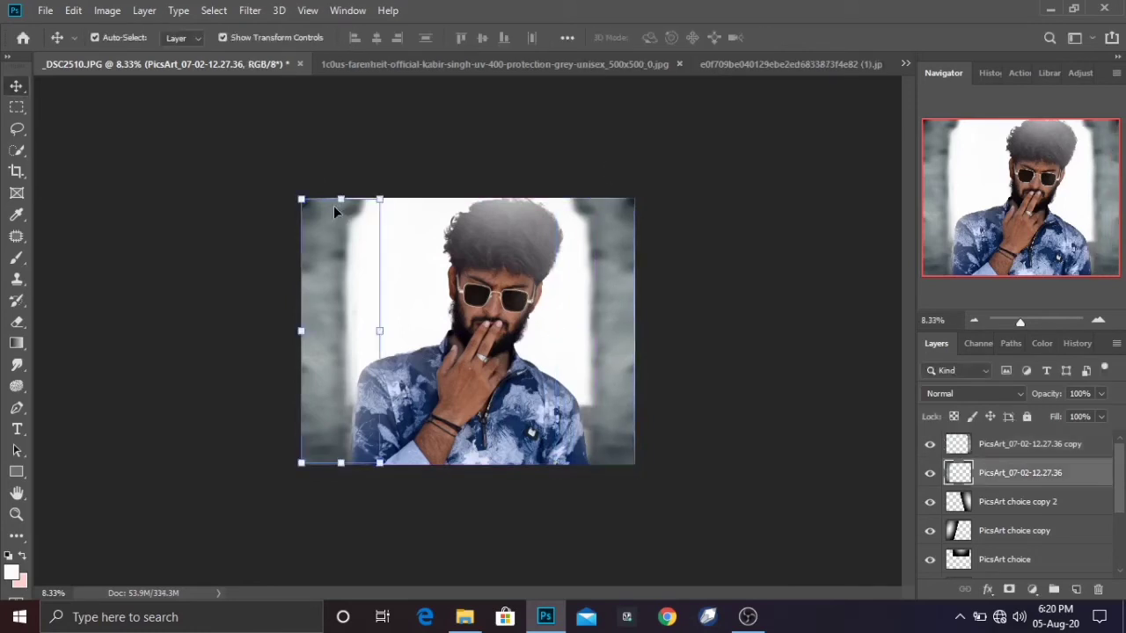
{"action": "key", "text": "ctrl+t"}
{"action": "left_click_drag", "start_coordinate": [340, 199], "coordinate": [338, 197]}
{"action": "left_click", "coordinate": [791, 39]}
{"action": "left_click", "coordinate": [369, 132]}
Place the PicsArt_07-02-01.15.50 cigarette image from the kabir singh pngs folder as an embedded layer, scaled down to 3.16%.
{"action": "left_click", "coordinate": [40, 12]}
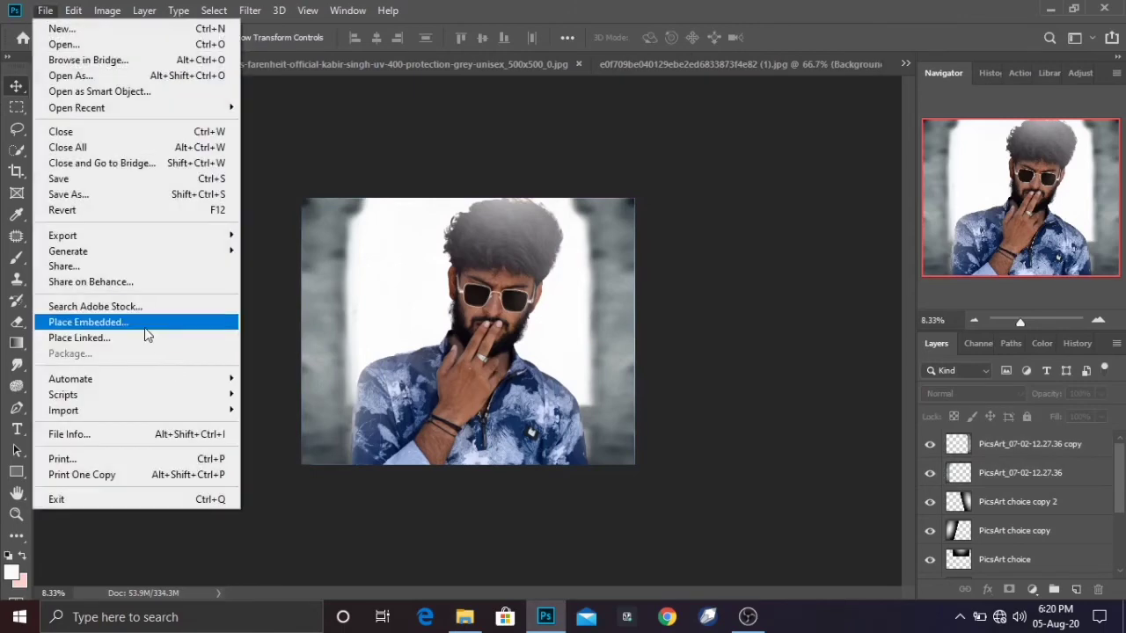
{"action": "left_click", "coordinate": [141, 334]}
{"action": "left_click", "coordinate": [630, 132]}
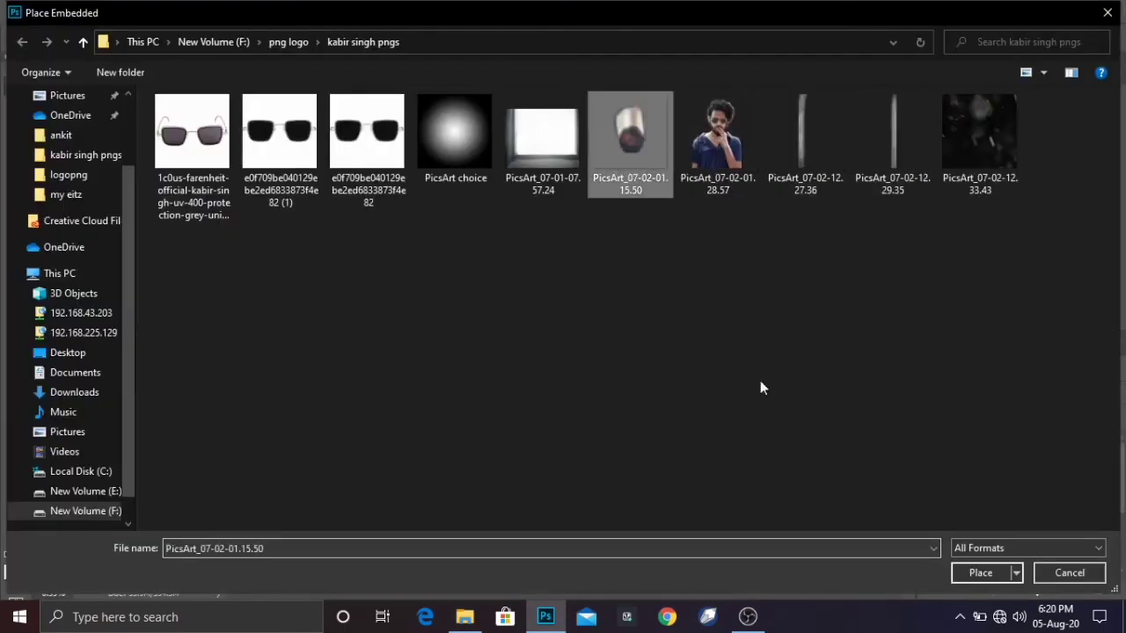
{"action": "left_click", "coordinate": [972, 573]}
{"action": "key", "text": "ctrl+plus"}
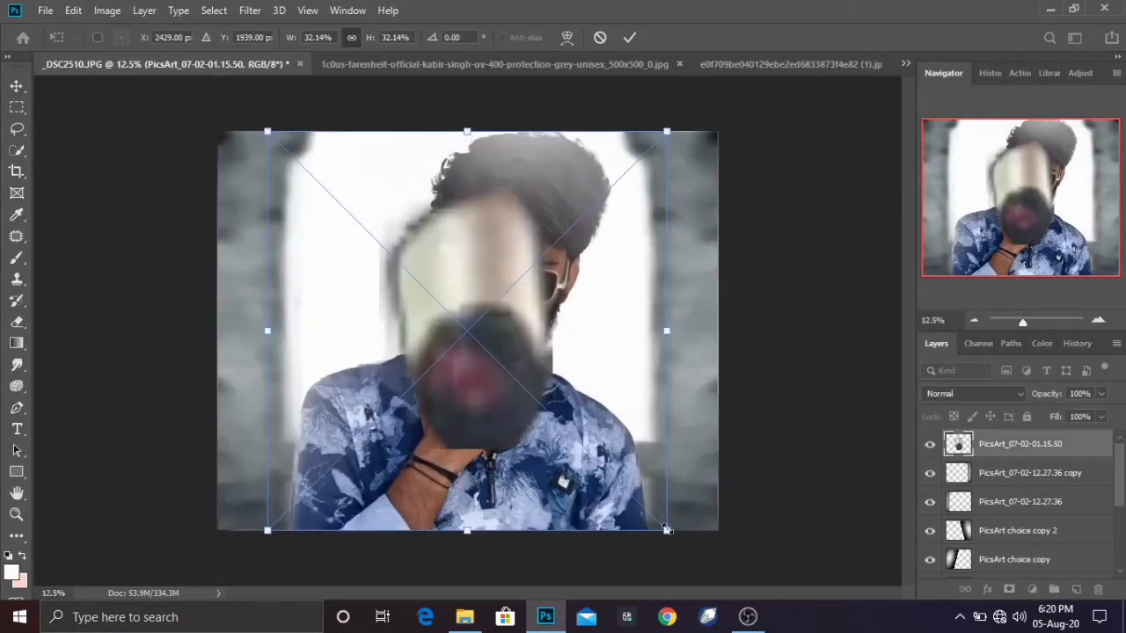
{"action": "left_click_drag", "start_coordinate": [667, 529], "coordinate": [583, 333]}
{"action": "key", "text": "ctrl+plus"}
{"action": "key", "text": "ctrl+plus"}
{"action": "key", "text": "ctrl+plus"}
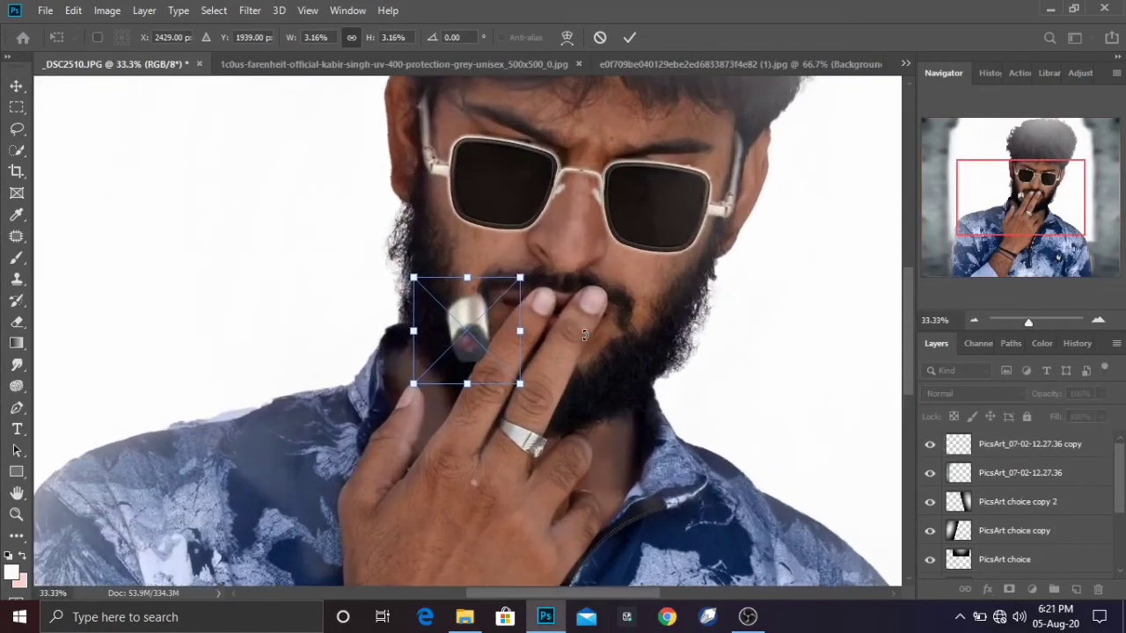
Position the cigarette between the man's two raised fingertips, shrink it further to fit, and apply the transform.
{"action": "key", "text": "ctrl+plus"}
{"action": "left_click_drag", "start_coordinate": [493, 334], "coordinate": [621, 348]}
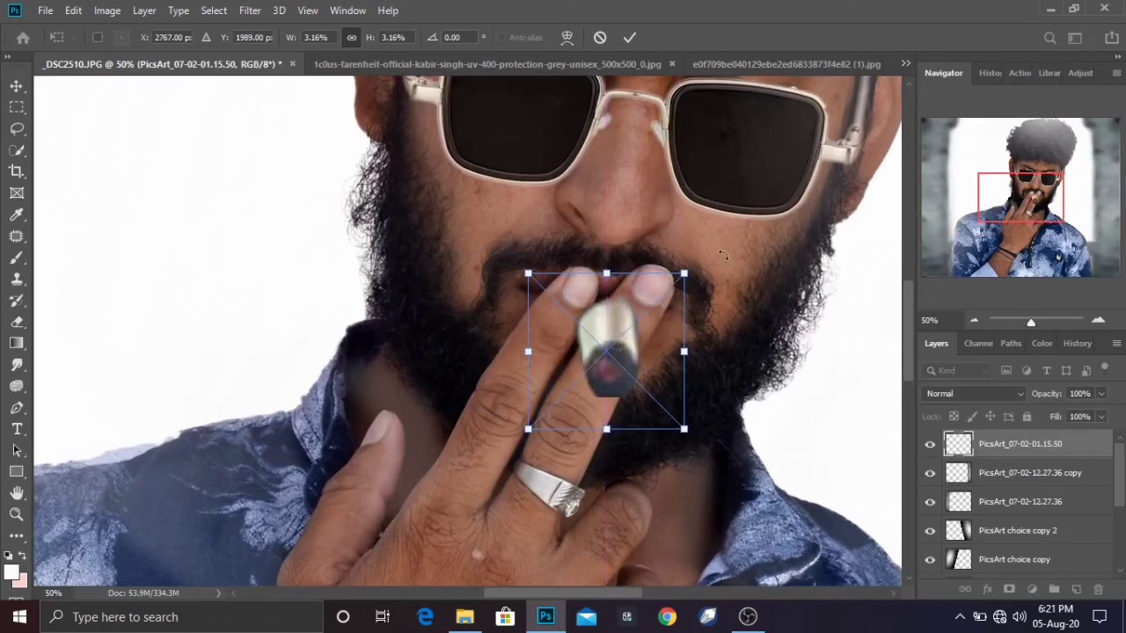
{"action": "left_click_drag", "start_coordinate": [723, 254], "coordinate": [633, 326]}
{"action": "left_click", "coordinate": [630, 38]}
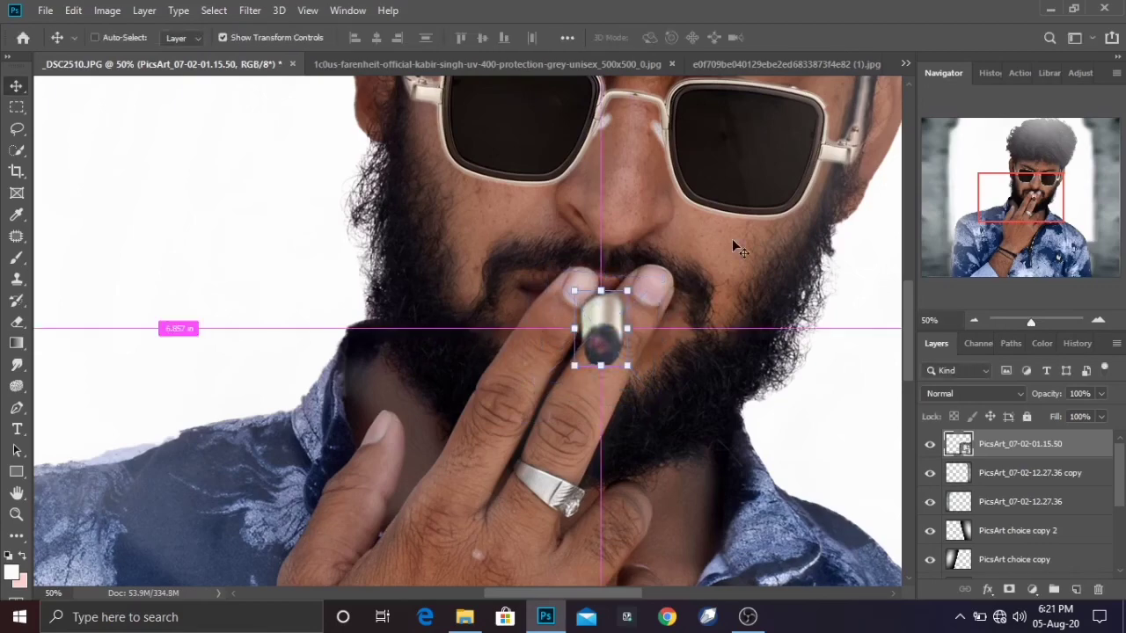
Rasterize the cigarette layer and try erasing its left edge beside the fingertip with a size 150 Eraser.
{"action": "key", "text": "ctrl+plus"}
{"action": "left_click", "coordinate": [1101, 417]}
{"action": "left_click", "coordinate": [1046, 444]}
{"action": "right_click", "coordinate": [1047, 445]}
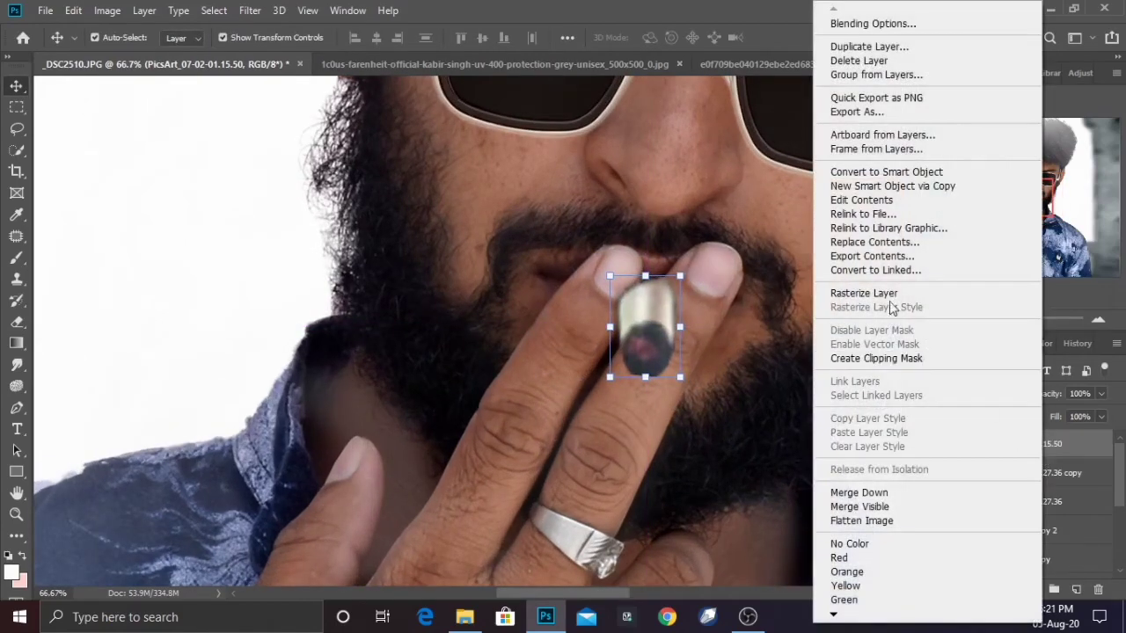
{"action": "key", "text": "Escape"}
{"action": "left_click", "coordinate": [17, 322]}
{"action": "left_click_drag", "start_coordinate": [620, 299], "coordinate": [587, 307]}
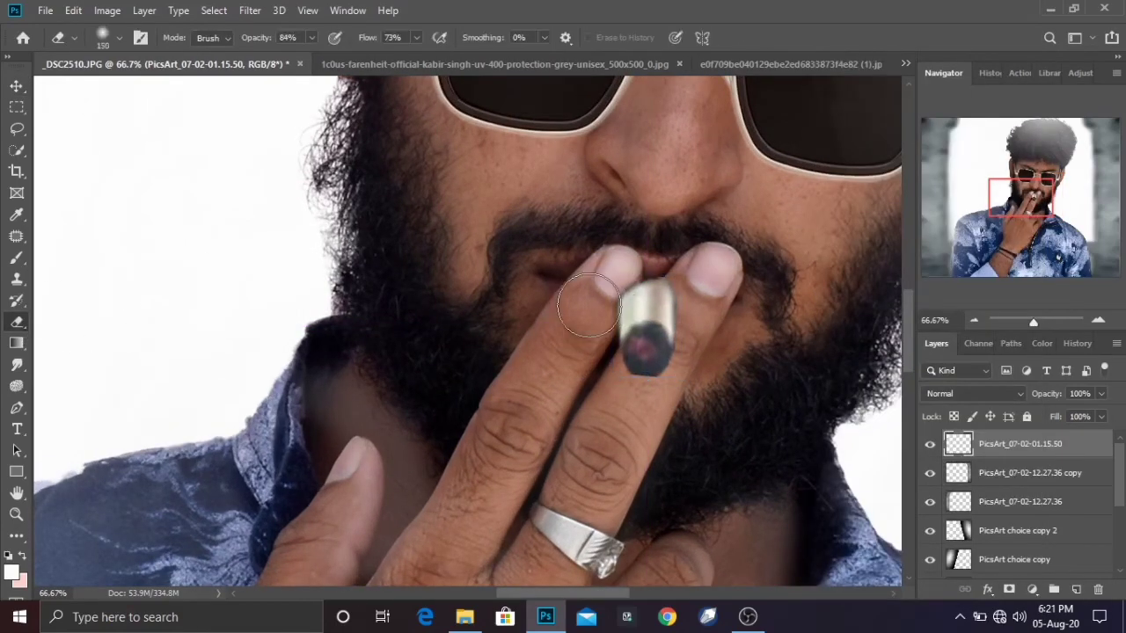
Lower the cigarette layer's Fill to 70% and erase its upper-left edge overlapping the fingertip with a size 45 Eraser.
{"action": "left_click", "coordinate": [1101, 417]}
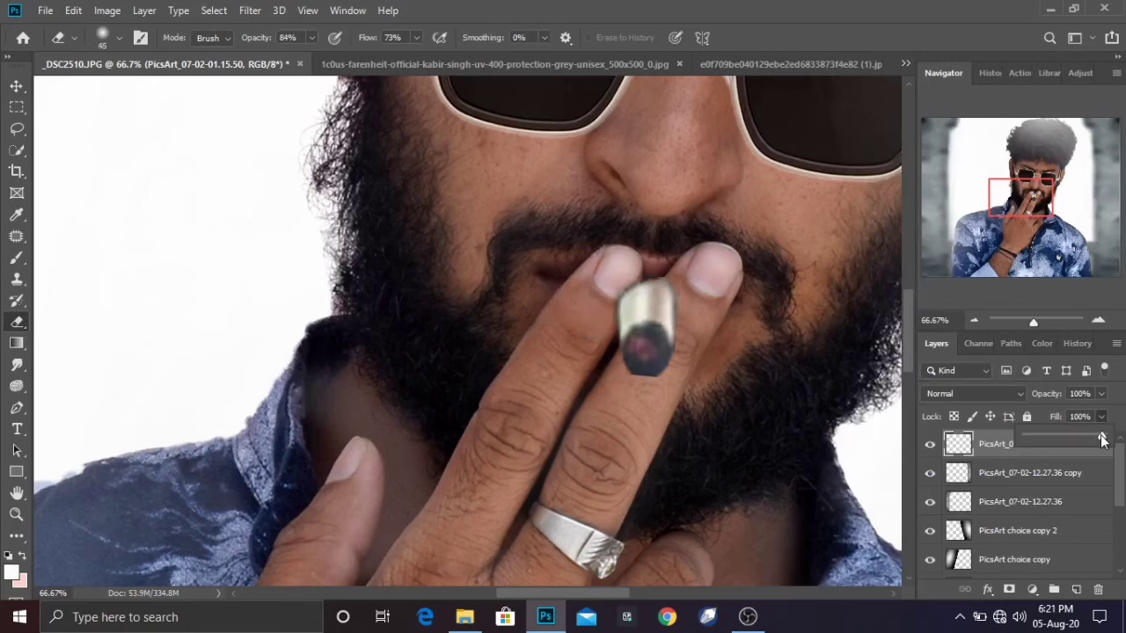
{"action": "left_click_drag", "start_coordinate": [1103, 437], "coordinate": [1079, 436]}
{"action": "left_click", "coordinate": [630, 293]}
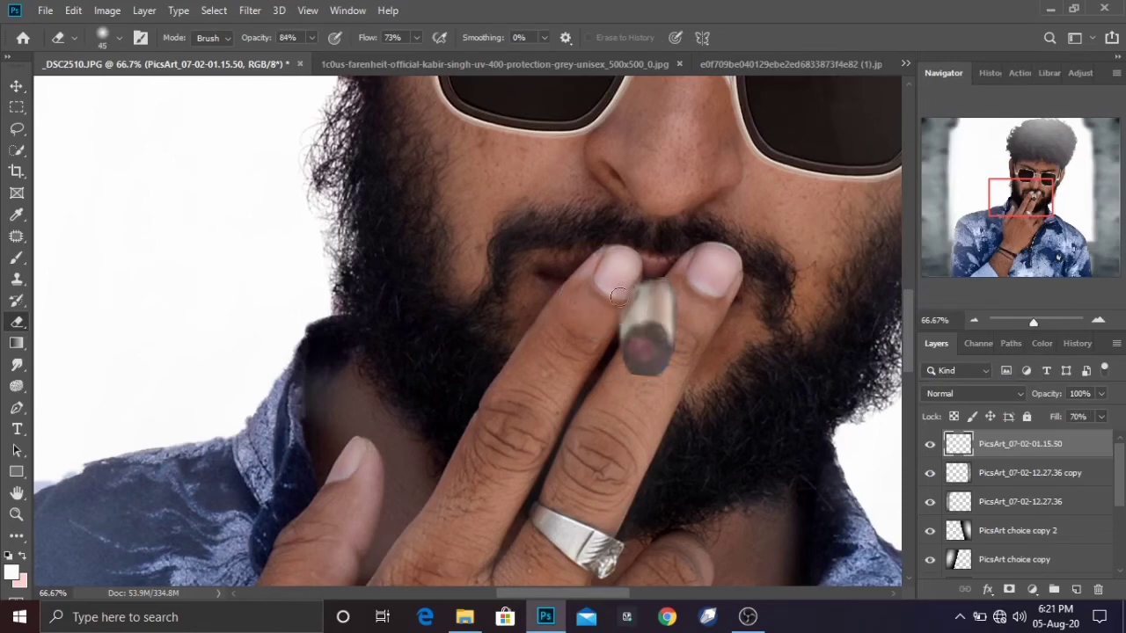
{"action": "left_click_drag", "start_coordinate": [627, 297], "coordinate": [626, 292]}
Set the cigarette layer's Fill back to 100%.
{"action": "left_click", "coordinate": [1100, 419]}
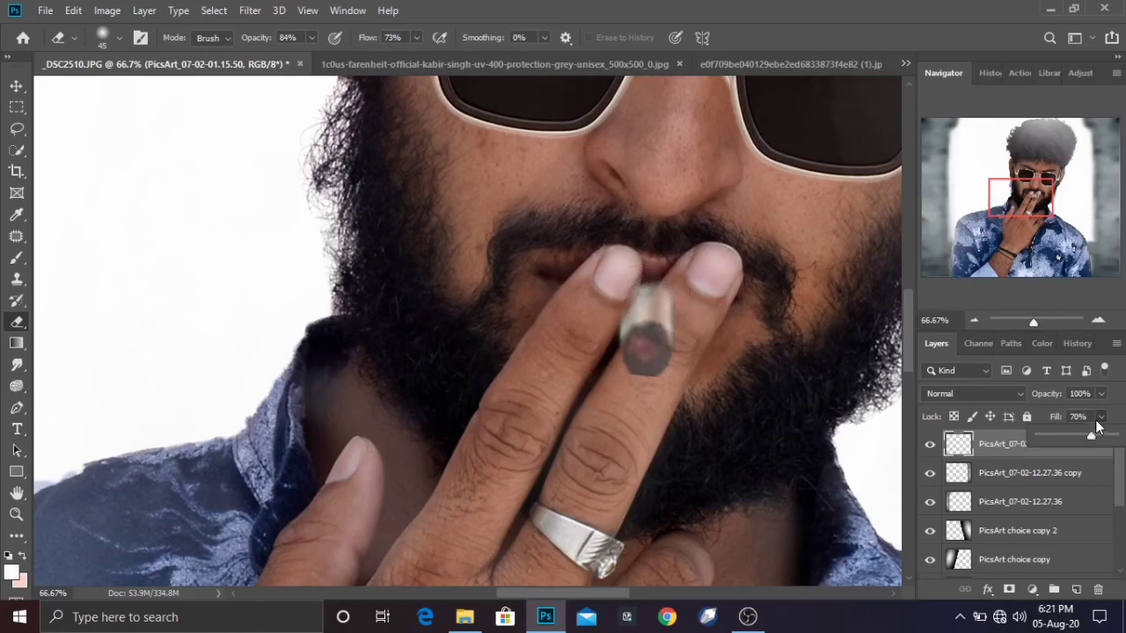
{"action": "key", "text": "ctrl+minus"}
{"action": "key", "text": "ctrl+minus"}
{"action": "key", "text": "ctrl+minus"}
{"action": "key", "text": "ctrl+minus"}
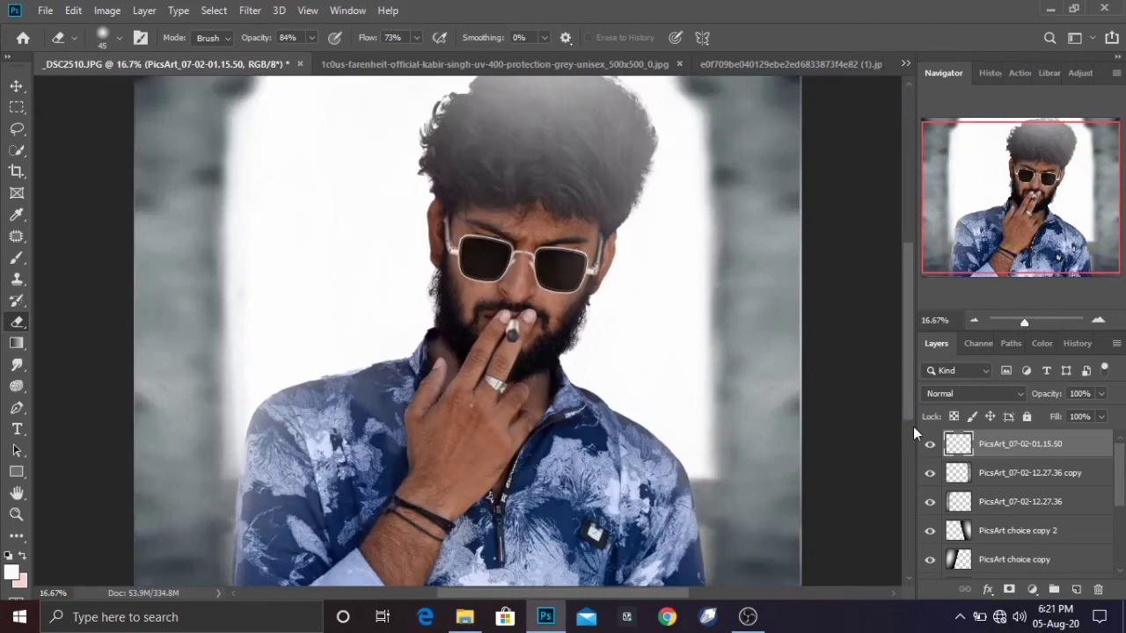
{"action": "key", "text": "ctrl+minus"}
Place the PicsArt_07-02-12.33.43 dust particle image from the kabir singh pngs folder as an embedded layer at its default size.
{"action": "left_click", "coordinate": [45, 10]}
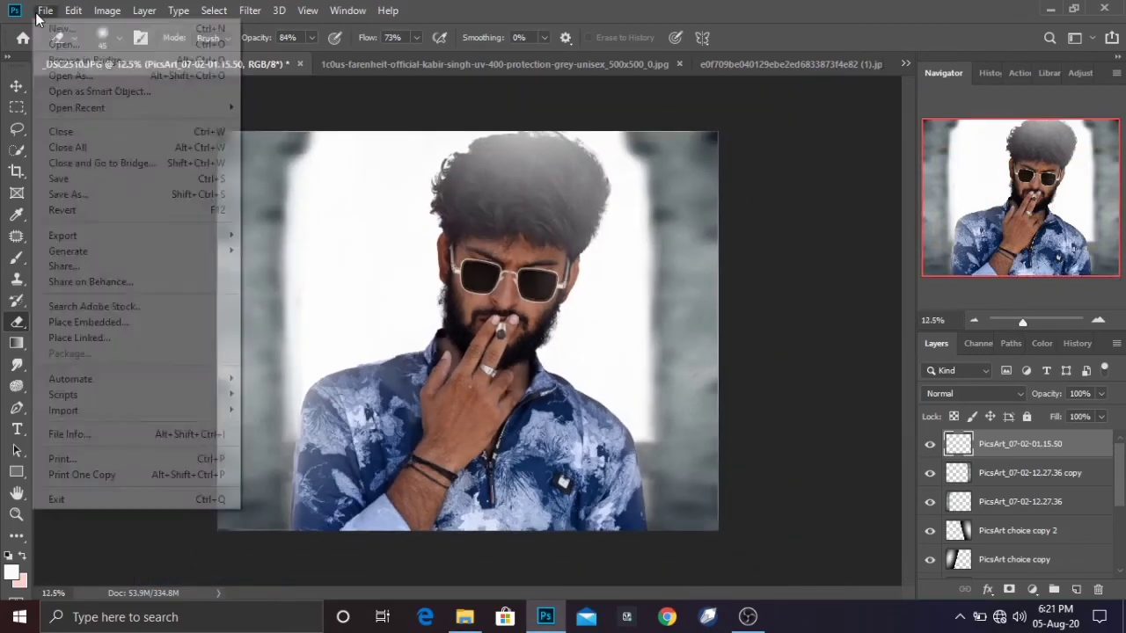
{"action": "left_click", "coordinate": [116, 338]}
{"action": "left_click", "coordinate": [979, 132]}
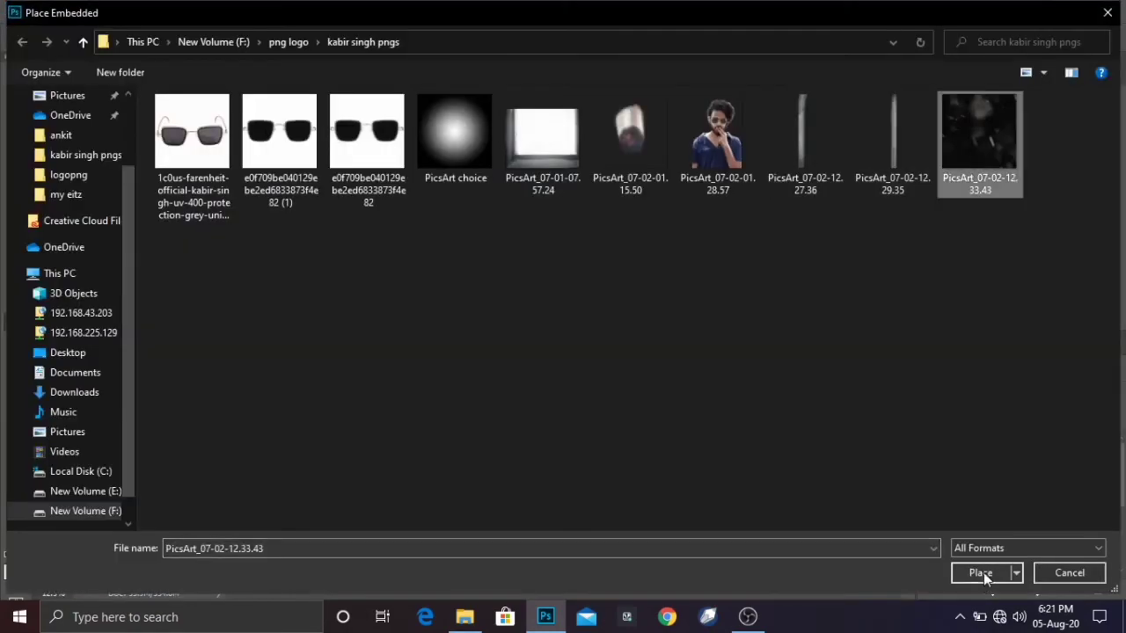
{"action": "left_click", "coordinate": [981, 573]}
{"action": "left_click", "coordinate": [629, 38]}
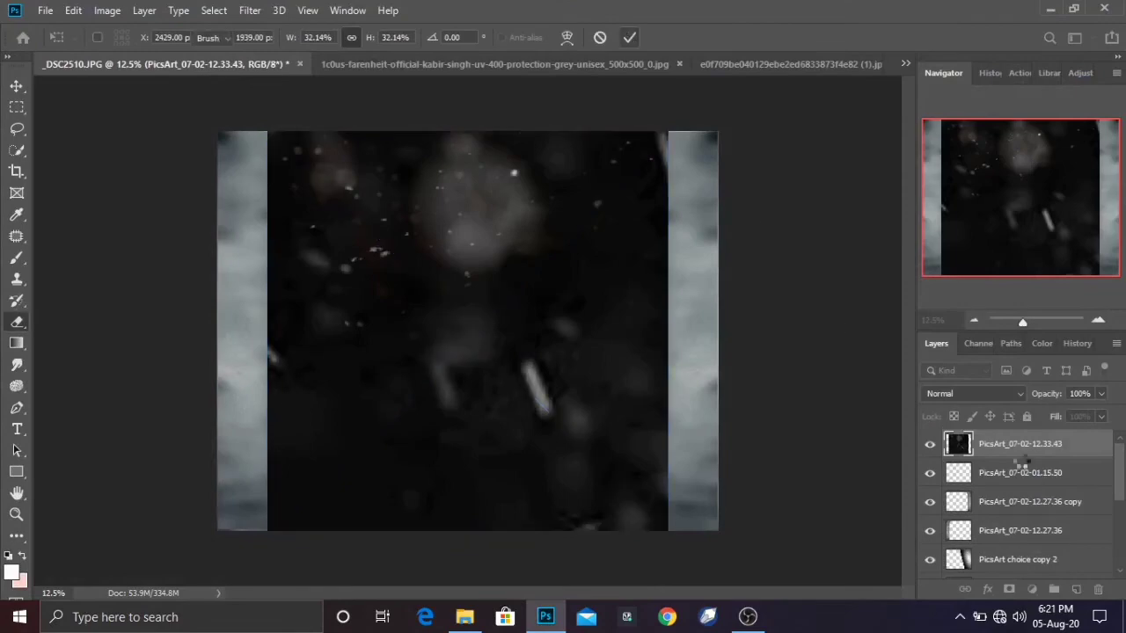
Rasterize the dust particle layer and set its blending mode to Screen.
{"action": "key", "text": "e"}
{"action": "right_click", "coordinate": [1026, 451]}
{"action": "left_click", "coordinate": [829, 293]}
{"action": "left_click", "coordinate": [985, 396]}
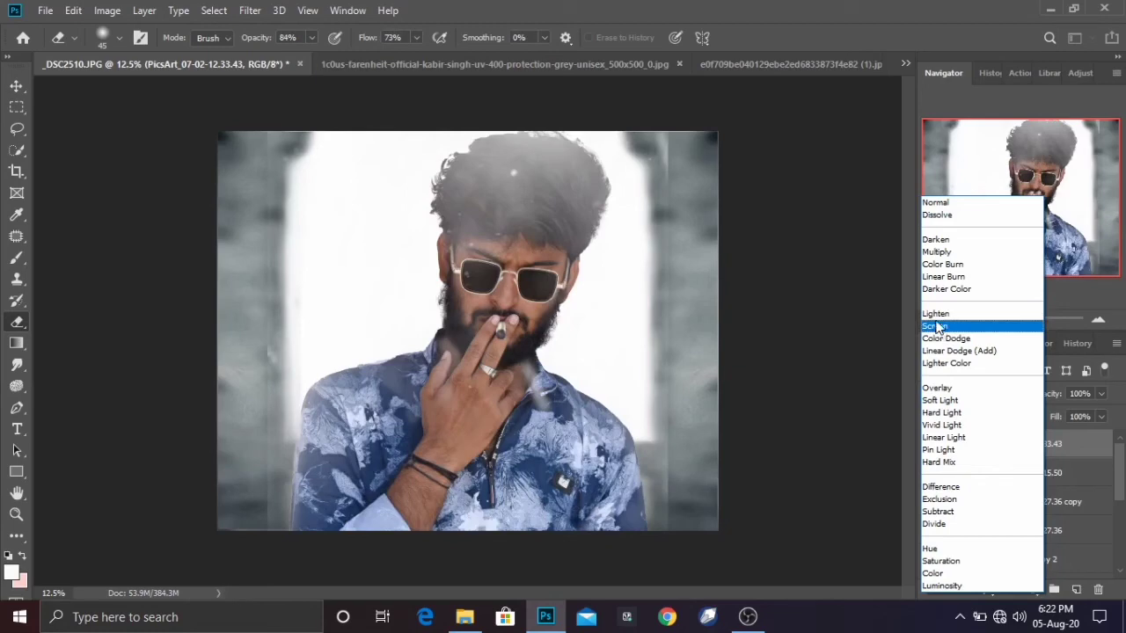
{"action": "left_click", "coordinate": [946, 338]}
{"action": "left_click", "coordinate": [960, 401]}
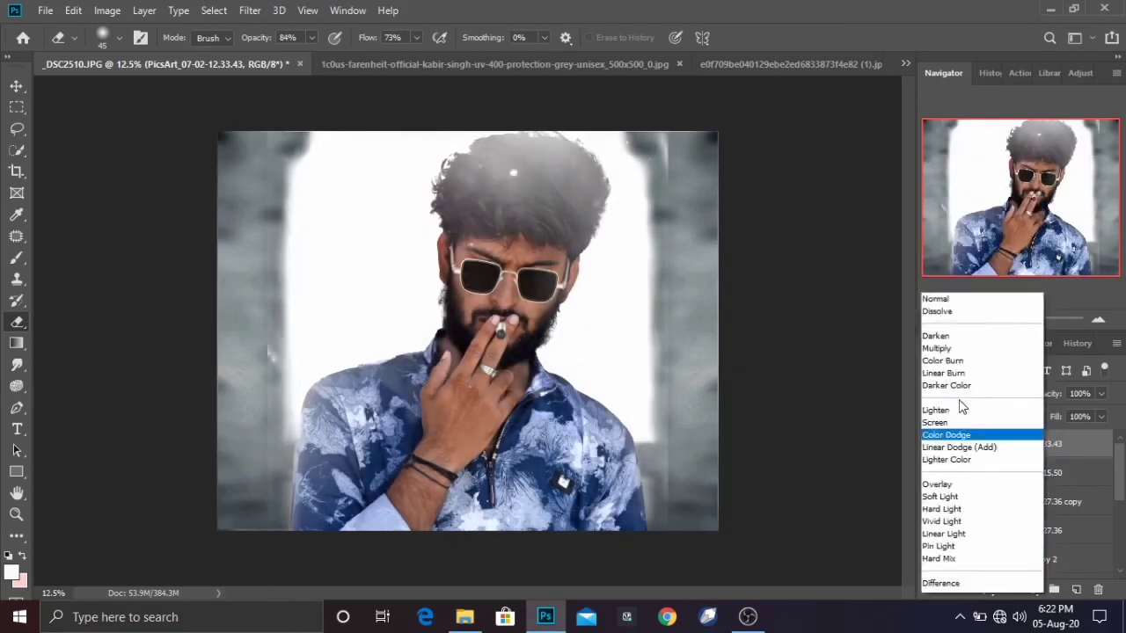
{"action": "left_click", "coordinate": [940, 324]}
Scale the dust particle layer down around the man's head and erase its outer edge and the area over the face with a size 400 Eraser.
{"action": "key", "text": "ctrl+t"}
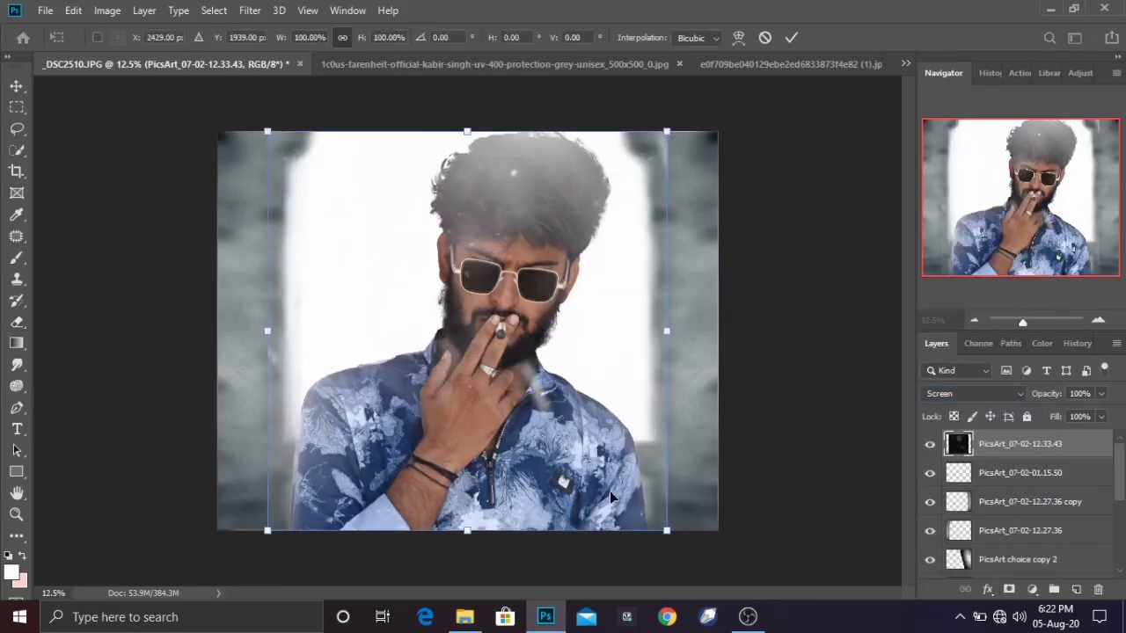
{"action": "left_click_drag", "start_coordinate": [667, 530], "coordinate": [579, 391]}
{"action": "left_click", "coordinate": [790, 39]}
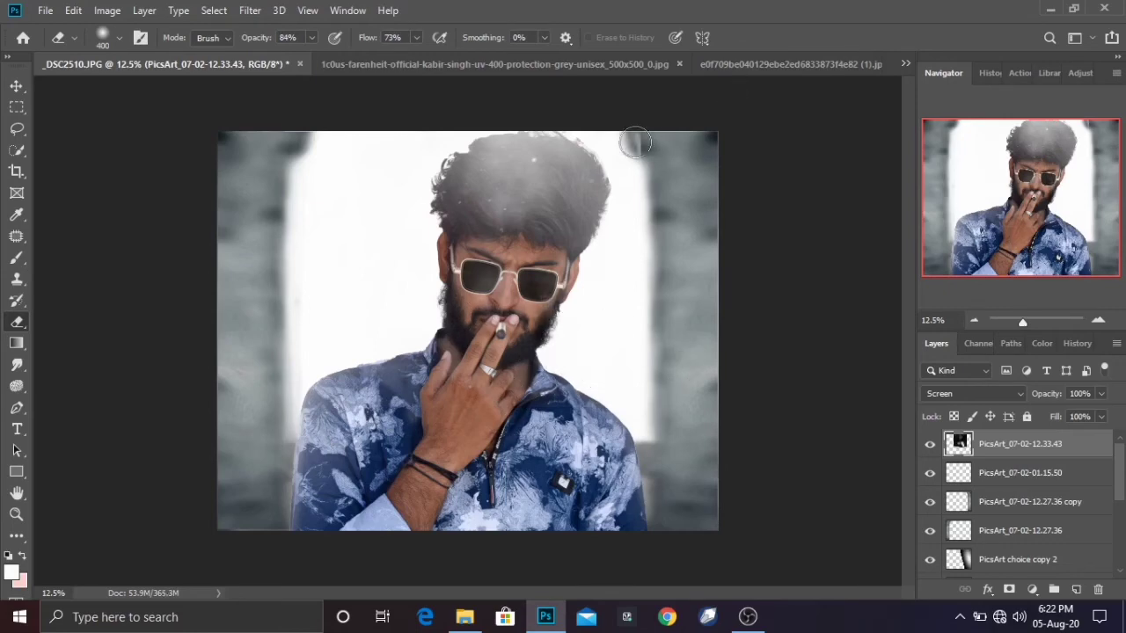
{"action": "left_click_drag", "start_coordinate": [635, 142], "coordinate": [651, 174]}
{"action": "left_click_drag", "start_coordinate": [521, 249], "coordinate": [467, 246]}
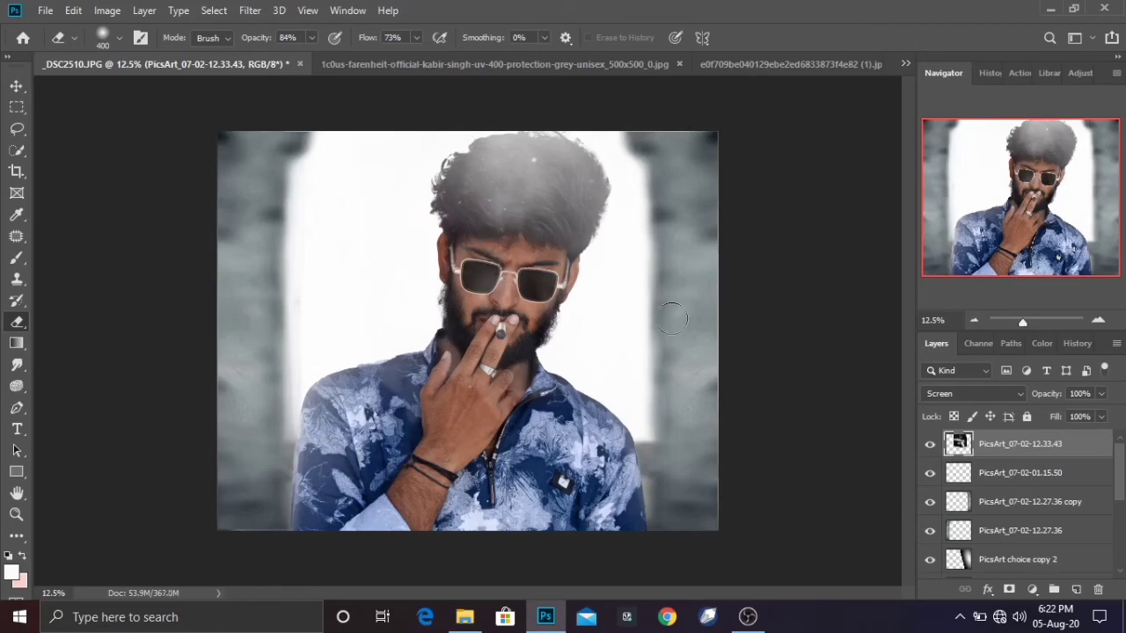
{"action": "left_click", "coordinate": [1018, 475], "text": "ctrl"}
{"action": "left_click", "coordinate": [1029, 504], "text": "ctrl"}
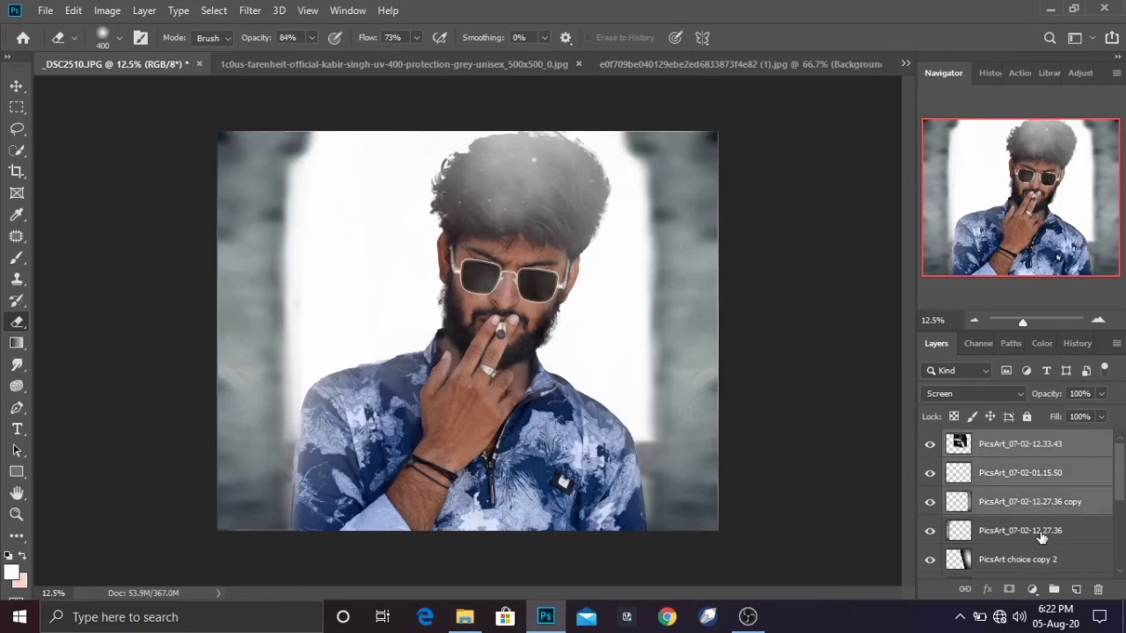
{"action": "left_click", "coordinate": [1039, 532], "text": "ctrl"}
{"action": "scroll", "coordinate": [1108, 500], "scroll_direction": "down", "scroll_amount": 3}
{"action": "scroll", "coordinate": [1108, 500], "scroll_direction": "up", "scroll_amount": 3}
{"action": "left_click", "coordinate": [768, 419]}
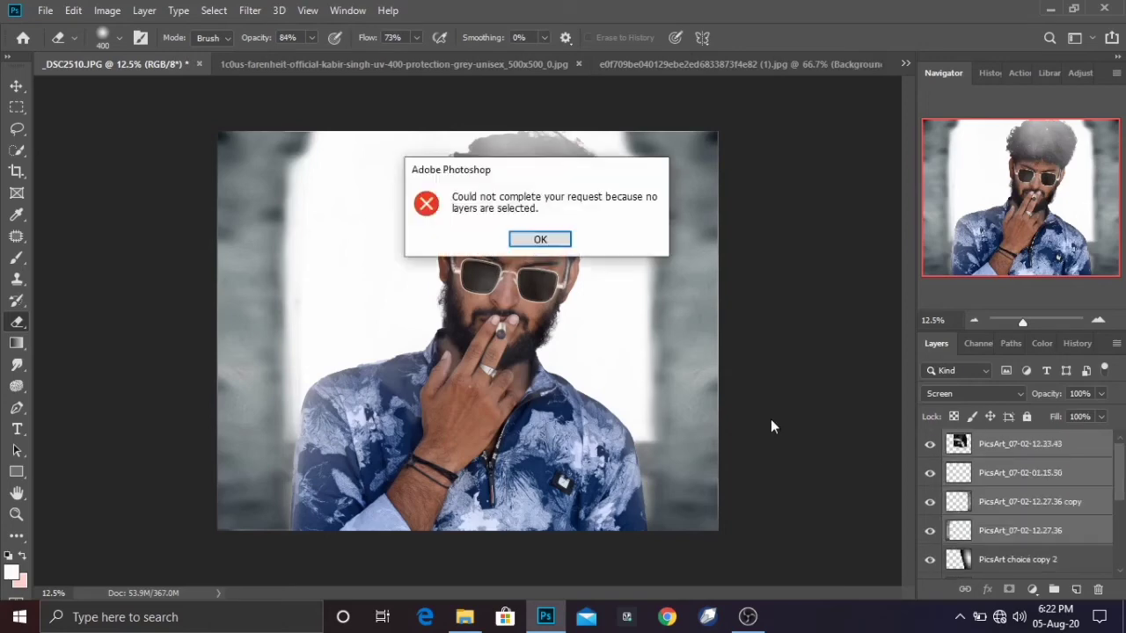
{"action": "left_click", "coordinate": [535, 240]}
{"action": "left_click", "coordinate": [15, 88]}
{"action": "left_click", "coordinate": [45, 9]}
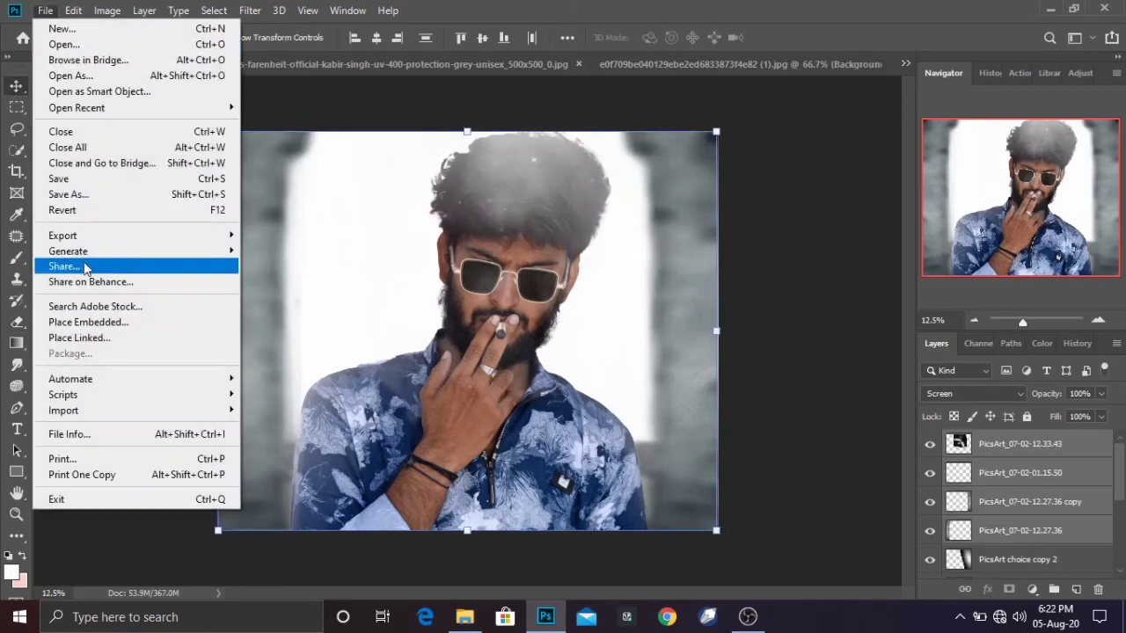
{"action": "left_click", "coordinate": [79, 322]}
{"action": "left_click", "coordinate": [83, 42]}
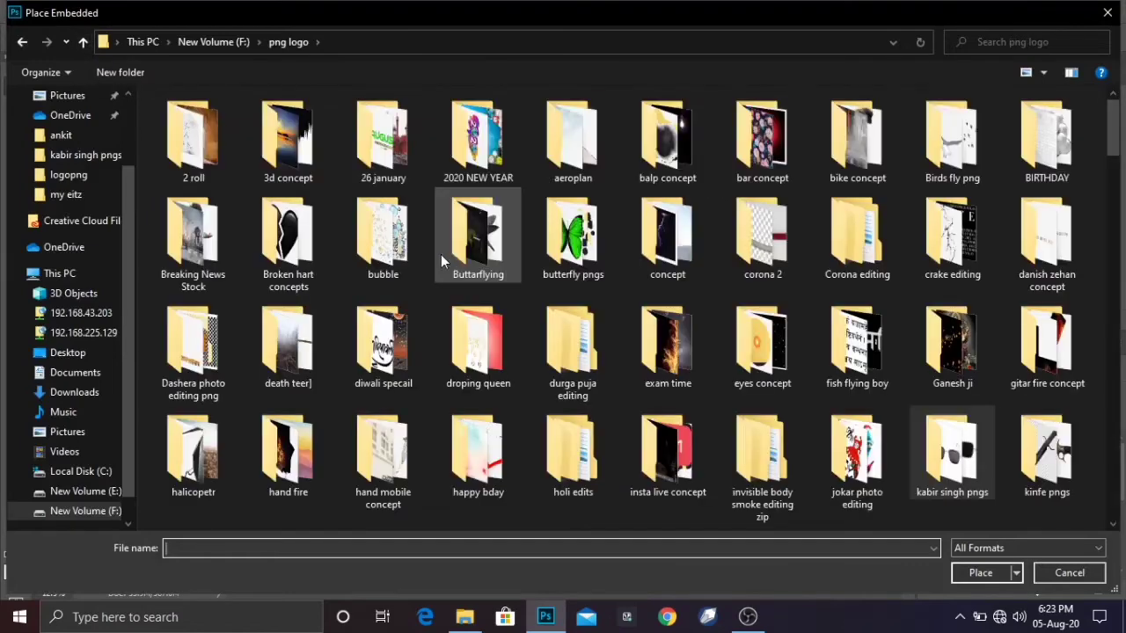
{"action": "double_click", "coordinate": [351, 352]}
{"action": "left_click", "coordinate": [865, 156]}
{"action": "left_click", "coordinate": [981, 572]}
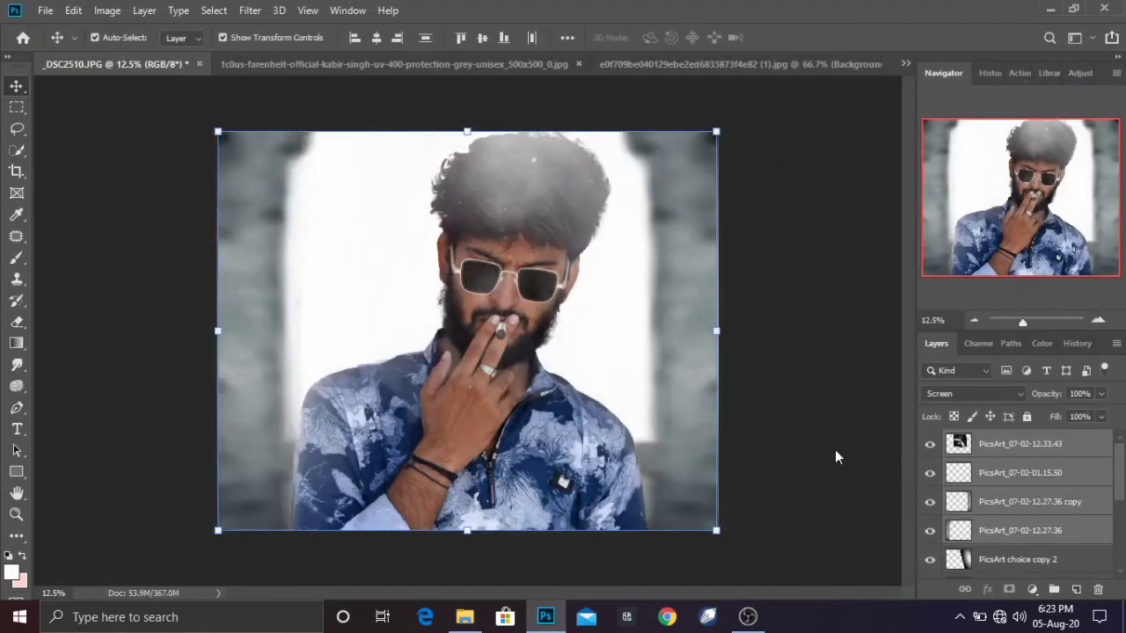
{"action": "left_click_drag", "start_coordinate": [720, 498], "coordinate": [760, 518]}
{"action": "left_click_drag", "start_coordinate": [653, 393], "coordinate": [526, 493]}
{"action": "left_click_drag", "start_coordinate": [650, 473], "coordinate": [733, 448]}
{"action": "left_click", "coordinate": [628, 39]}
Rasterize the fog layer and set its blending mode to Screen.
{"action": "right_click", "coordinate": [1008, 457]}
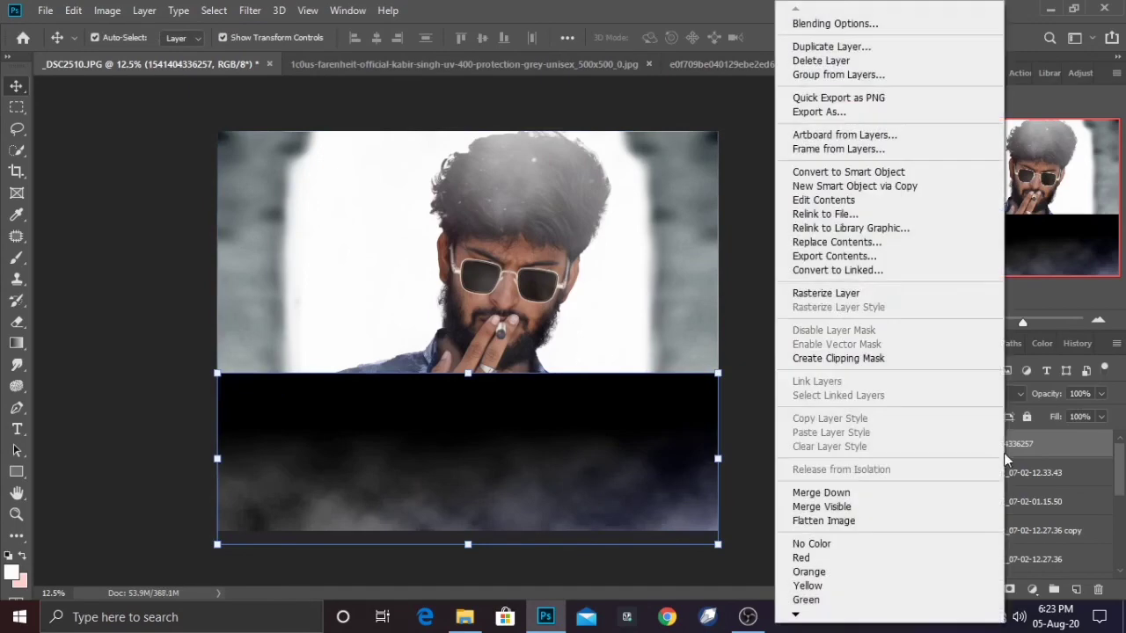
{"action": "left_click", "coordinate": [967, 294]}
{"action": "left_click", "coordinate": [976, 394]}
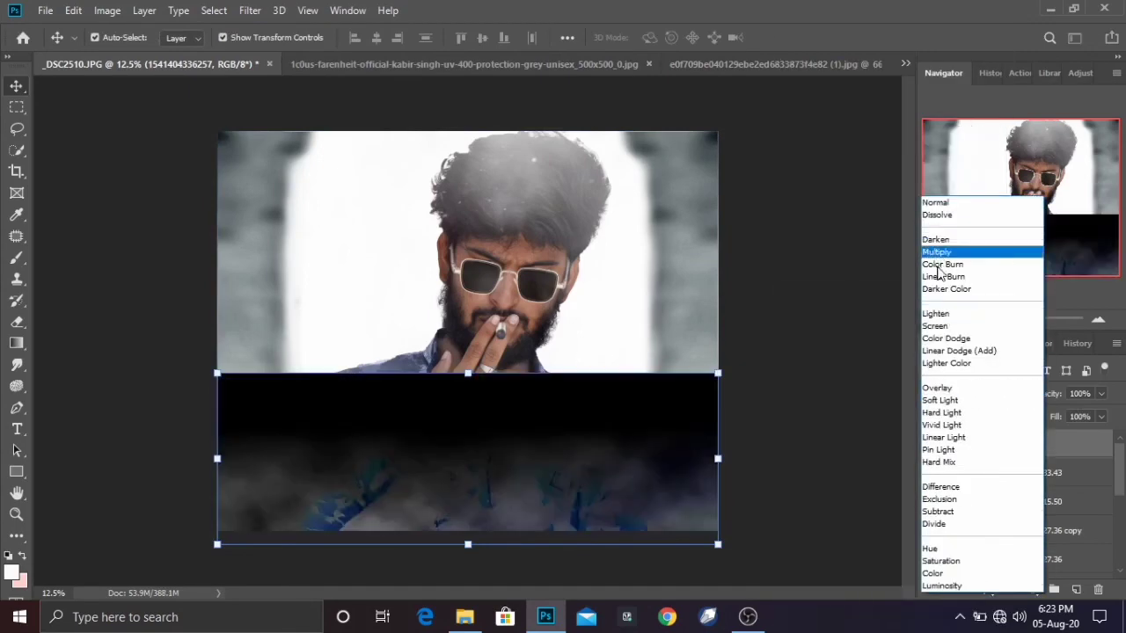
{"action": "left_click", "coordinate": [939, 314]}
{"action": "left_click", "coordinate": [972, 394]}
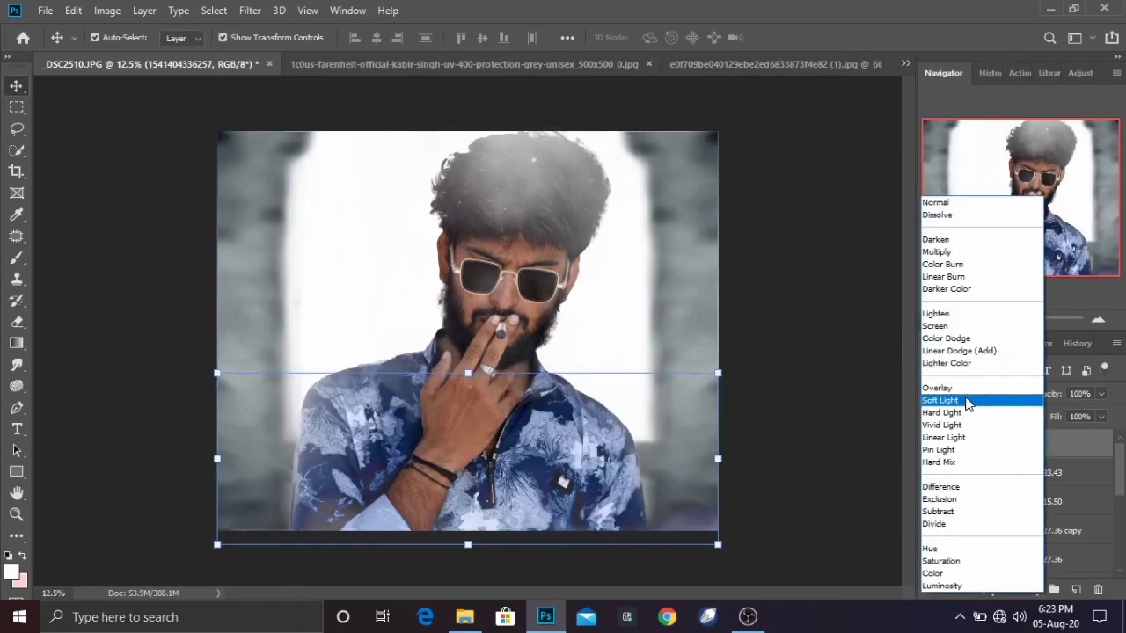
{"action": "left_click", "coordinate": [937, 325]}
Merge all layers above the hidden Background, from the fog layer down to PicsArt_07-02-07.37.24, into one layer.
{"action": "left_click", "coordinate": [997, 530], "text": "shift"}
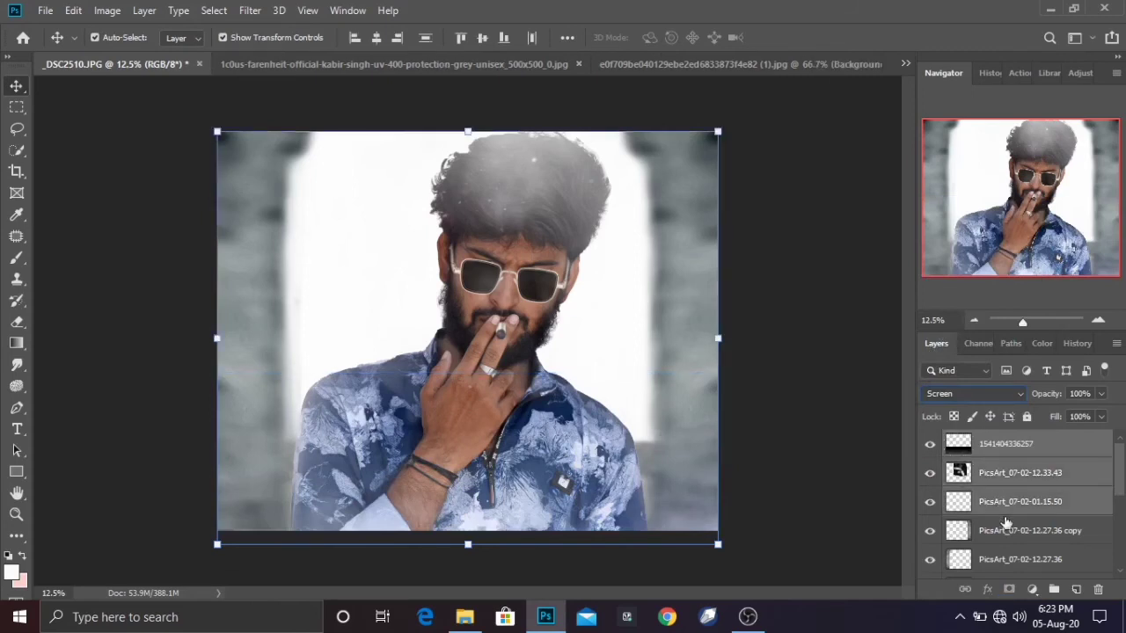
{"action": "scroll", "coordinate": [1012, 526], "scroll_direction": "down", "scroll_amount": 2}
{"action": "left_click", "coordinate": [1080, 525], "text": "shift"}
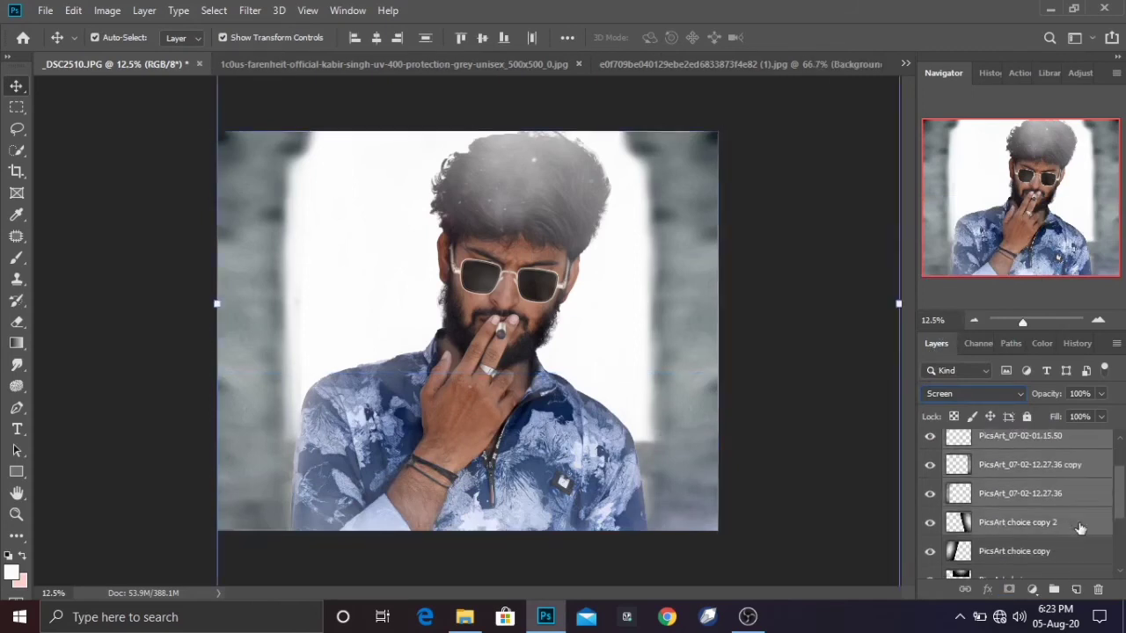
{"action": "scroll", "coordinate": [1120, 517], "scroll_direction": "down", "scroll_amount": 2}
{"action": "left_click", "coordinate": [1081, 489], "text": "shift"}
{"action": "left_click", "coordinate": [1080, 518], "text": "shift"}
{"action": "left_click", "coordinate": [1081, 547], "text": "shift"}
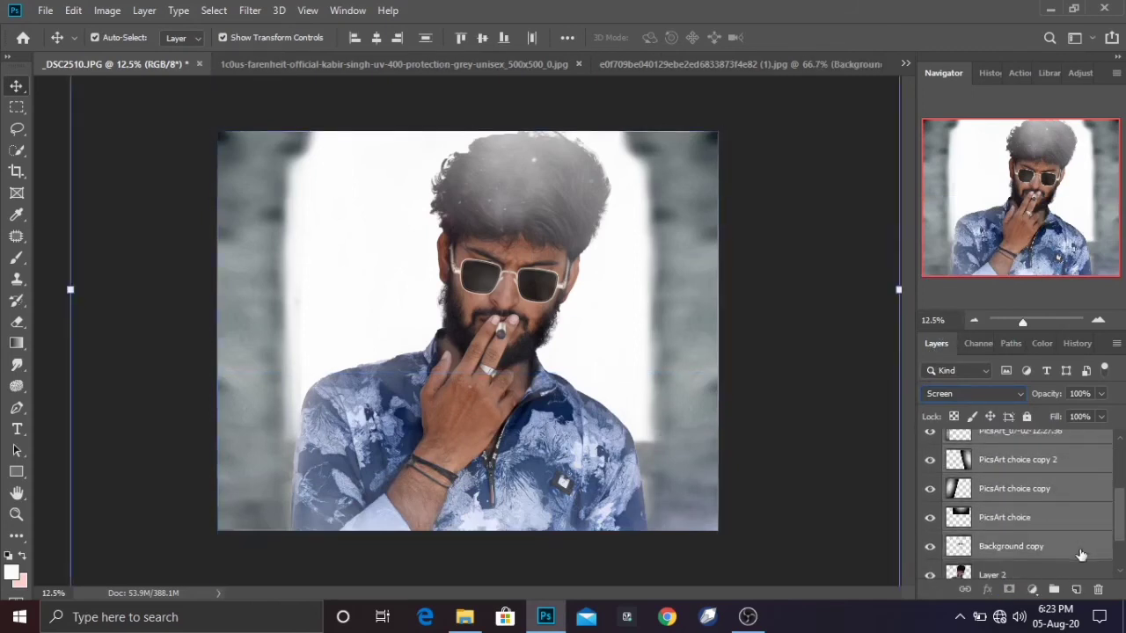
{"action": "scroll", "coordinate": [1122, 553], "scroll_direction": "down", "scroll_amount": 1}
{"action": "scroll", "coordinate": [1123, 555], "scroll_direction": "down", "scroll_amount": 2}
{"action": "left_click", "coordinate": [1061, 514], "text": "shift"}
{"action": "left_click", "coordinate": [1060, 539], "text": "shift"}
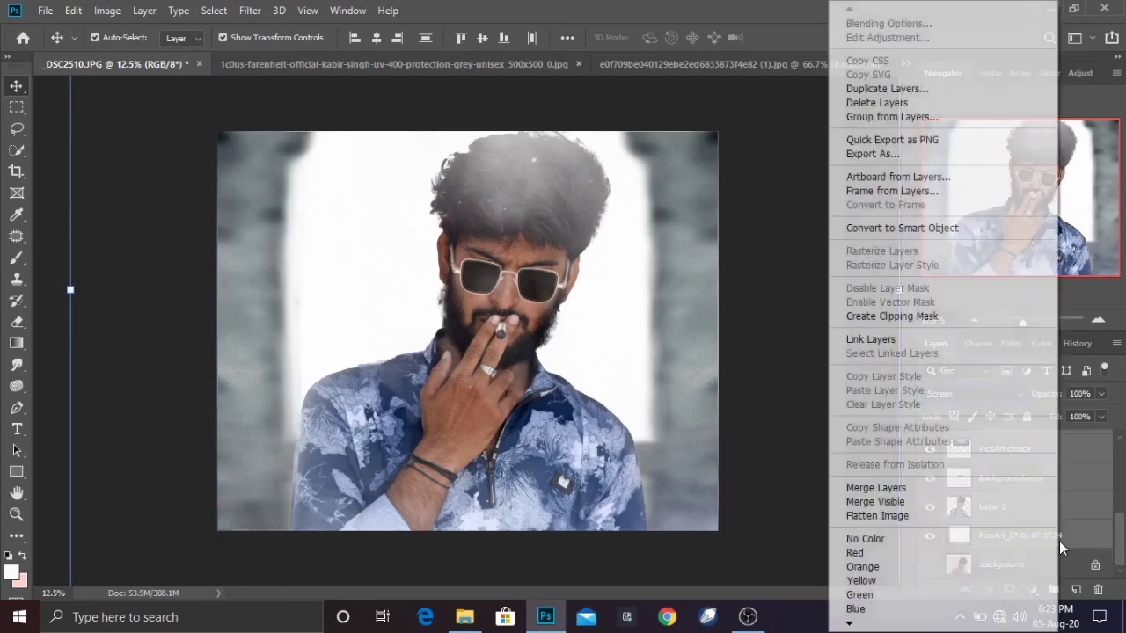
{"action": "right_click", "coordinate": [1060, 541]}
{"action": "left_click", "coordinate": [934, 489]}
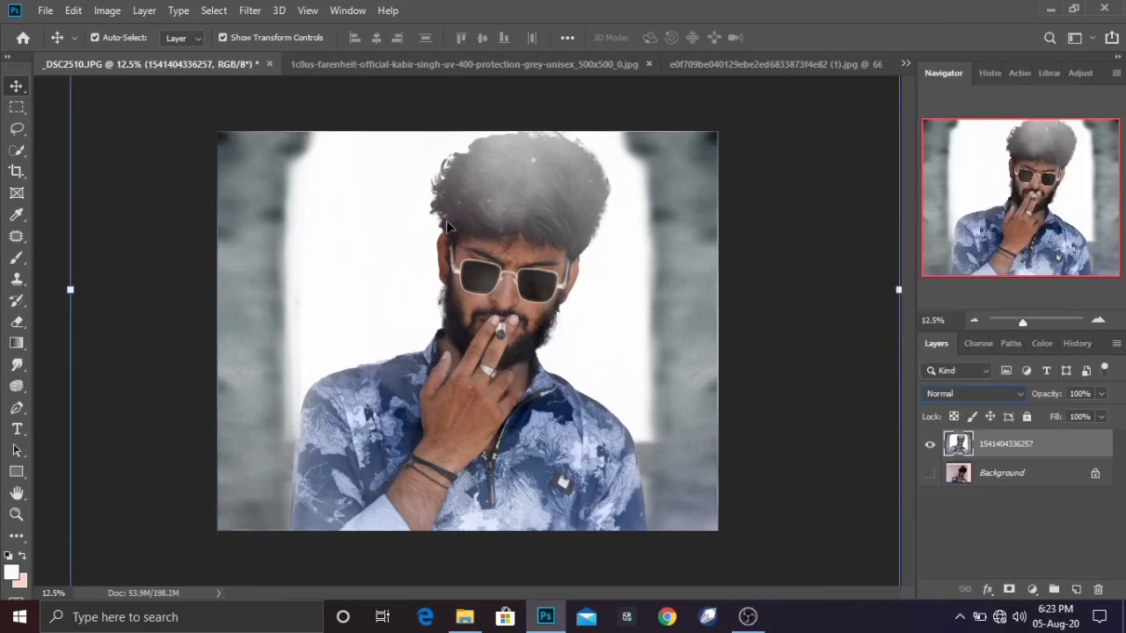
Crop the image to the existing canvas bounds, deleting the pixels that extend beyond them.
{"action": "left_click", "coordinate": [16, 171]}
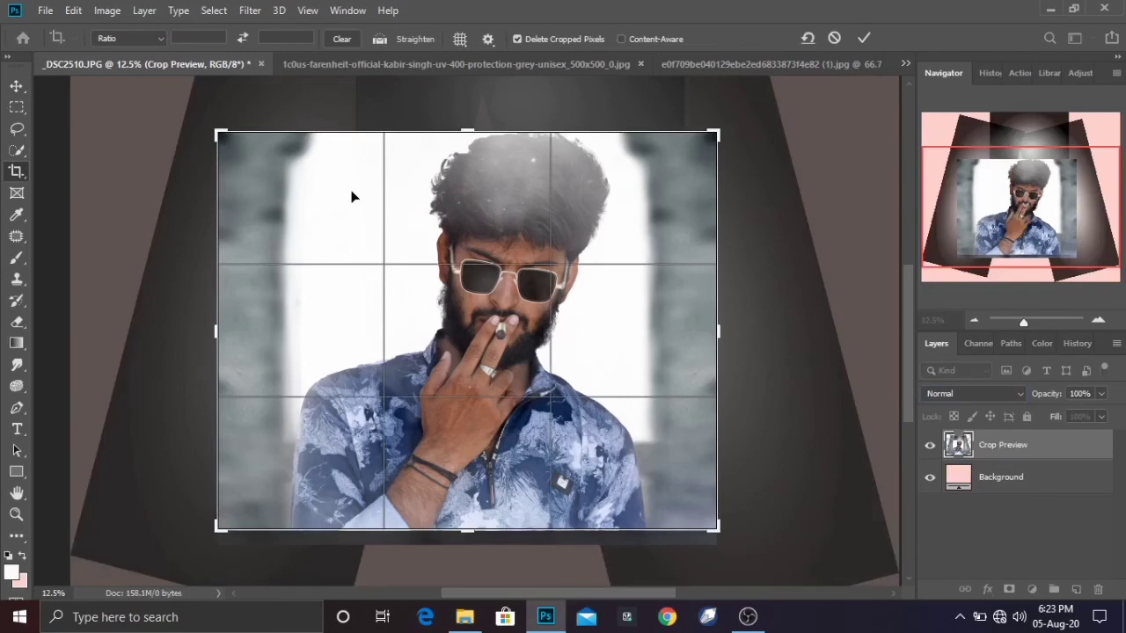
{"action": "key", "text": "Return"}
{"action": "left_click", "coordinate": [356, 198]}
{"action": "key", "text": "Return"}
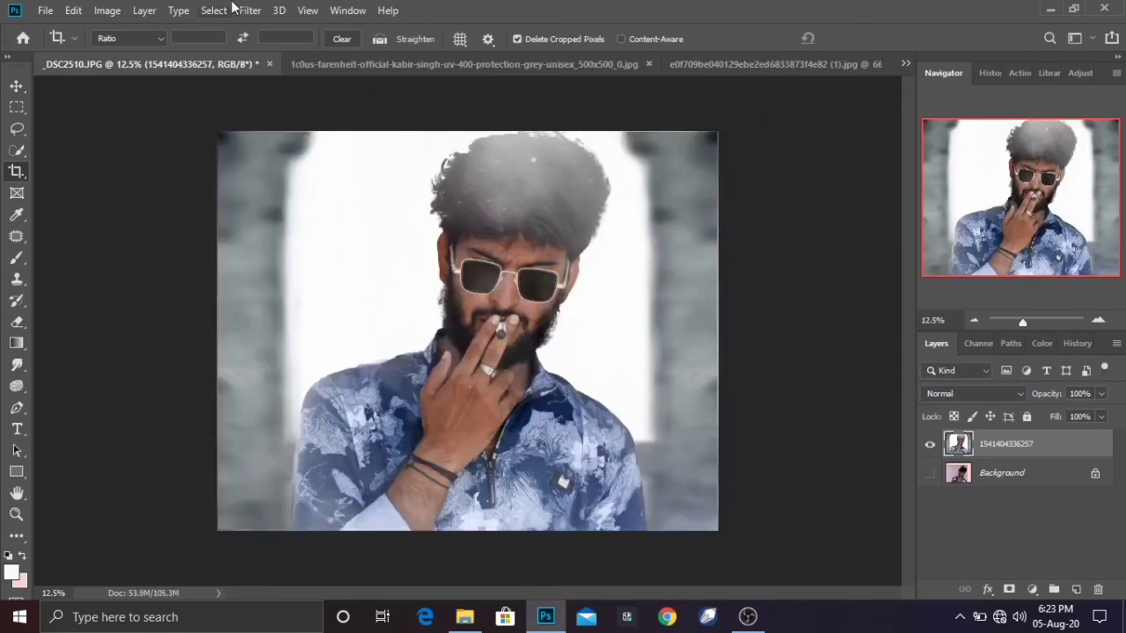
Open the Camera Raw Filter on the merged layer and set Contrast +20, Highlights +9, Shadows -3, Whites +4 and Blacks -16.
{"action": "left_click", "coordinate": [250, 10]}
{"action": "left_click", "coordinate": [294, 123]}
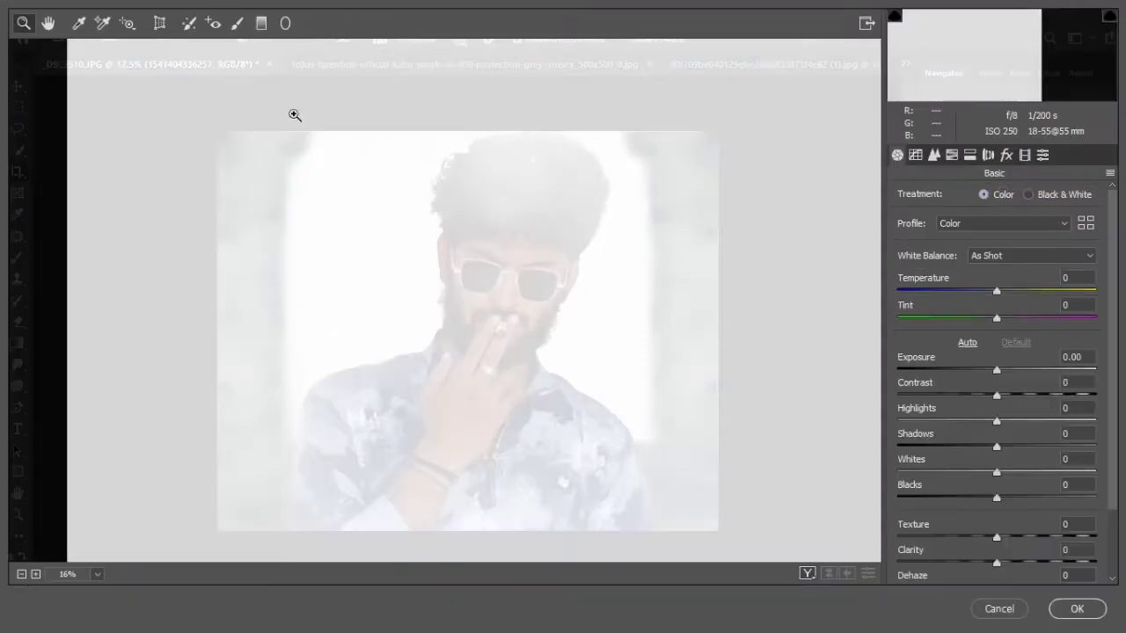
{"action": "left_click_drag", "start_coordinate": [996, 395], "coordinate": [979, 498]}
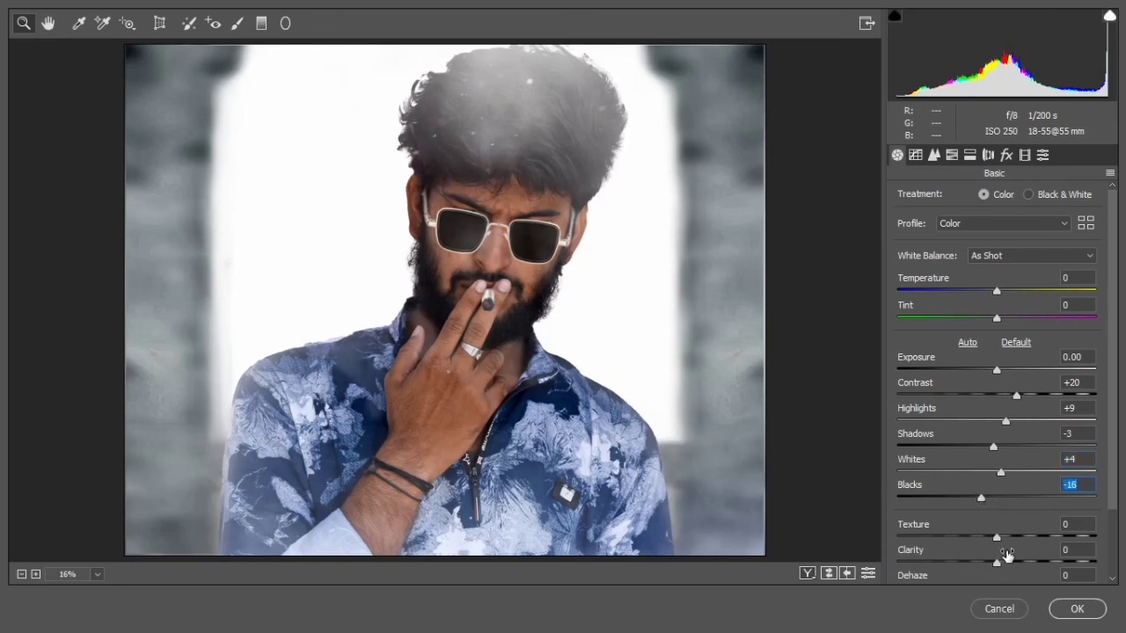
Set Texture to +4, Clarity to +6, Vibrance to +52 and Saturation to +1 in the basic adjustments.
{"action": "left_click_drag", "start_coordinate": [996, 563], "coordinate": [1004, 538]}
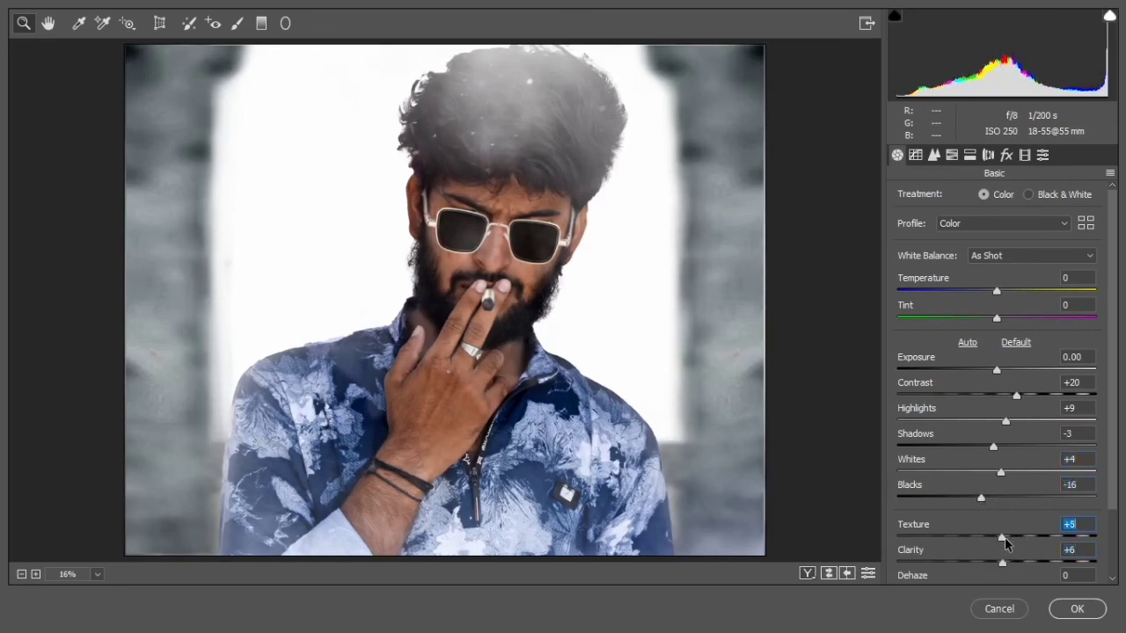
{"action": "scroll", "coordinate": [1003, 537], "scroll_direction": "down", "scroll_amount": 3}
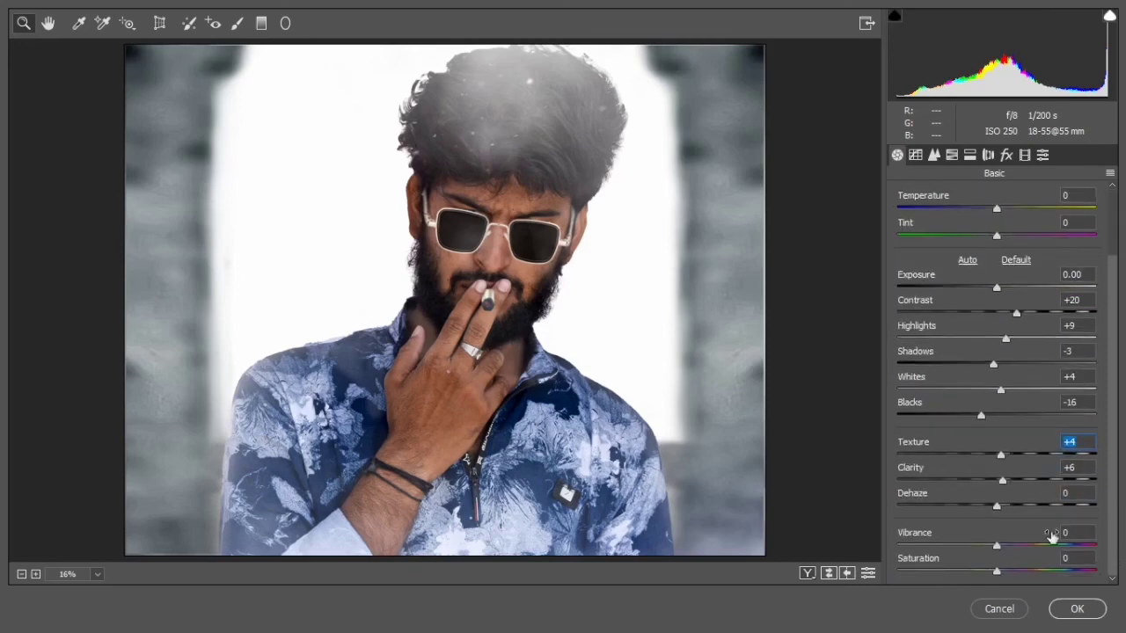
{"action": "left_click_drag", "start_coordinate": [1003, 570], "coordinate": [1047, 546]}
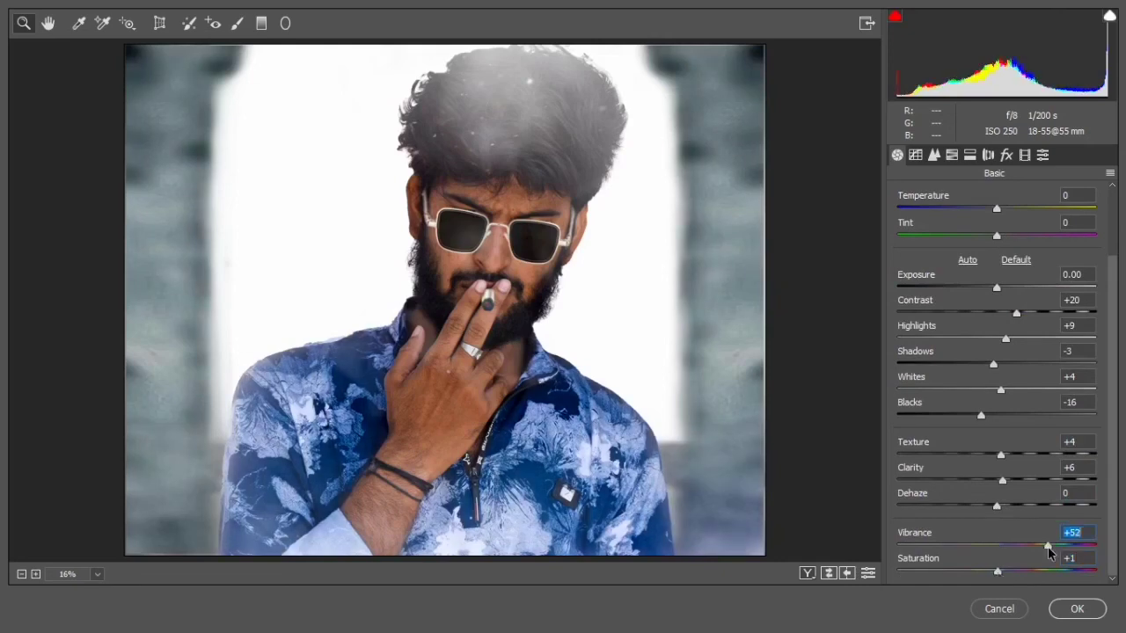
Set the sharpening Amount to 36 and the noise reduction Luminance to 5.
{"action": "left_click", "coordinate": [933, 155]}
{"action": "left_click_drag", "start_coordinate": [919, 230], "coordinate": [947, 234]}
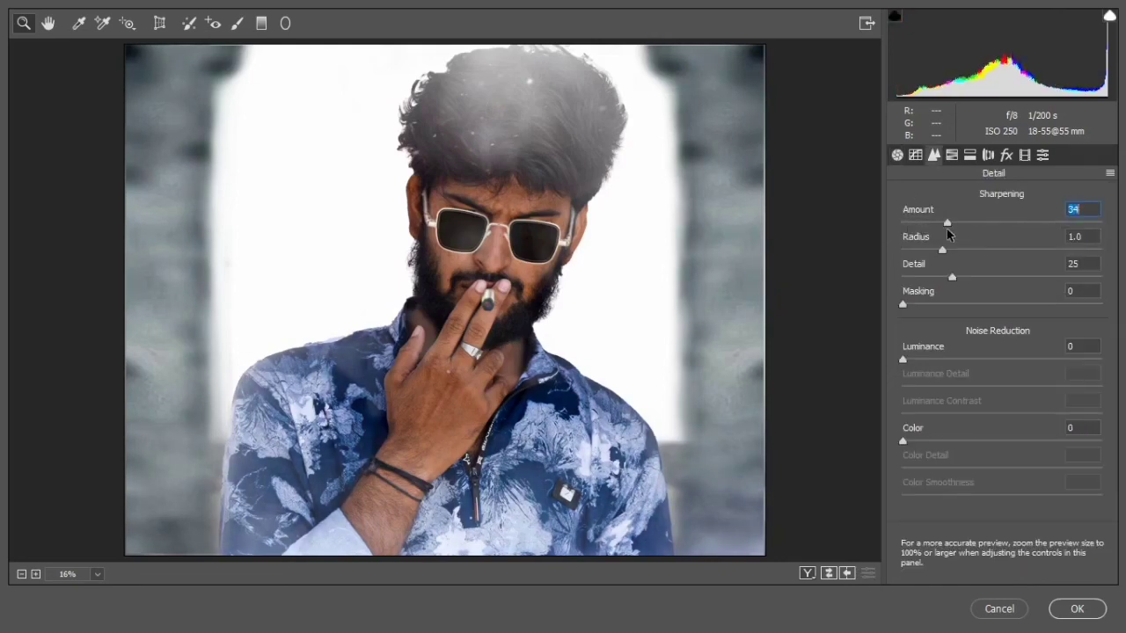
{"action": "left_click_drag", "start_coordinate": [904, 363], "coordinate": [913, 397]}
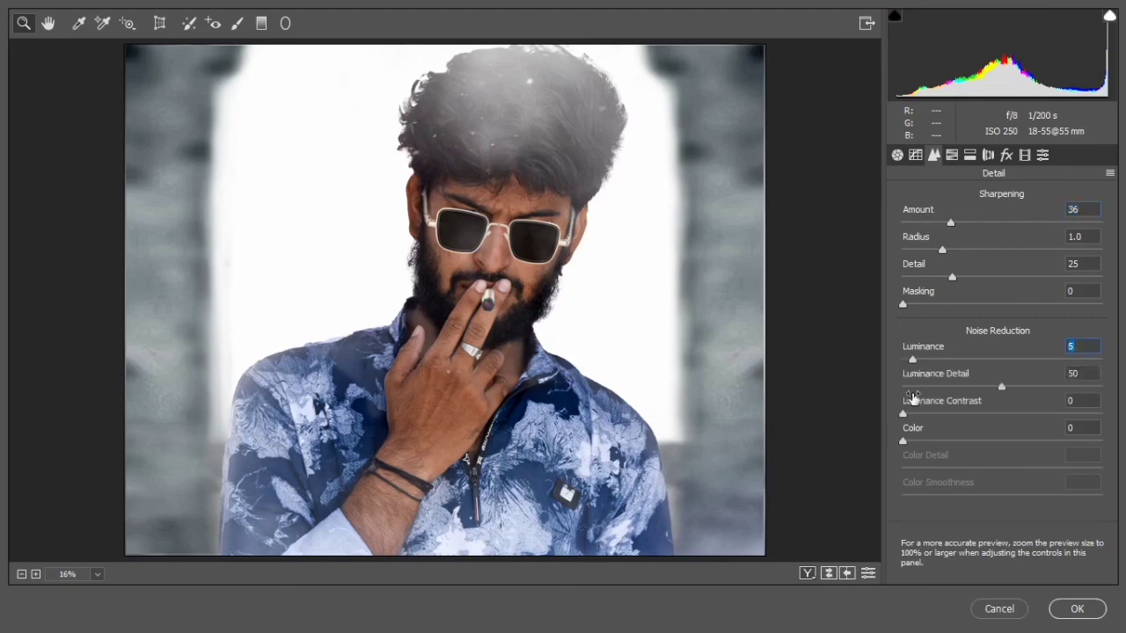
Raise the Oranges luminance to +25 and slightly lower the Oranges saturation in the HSL adjustments.
{"action": "left_click", "coordinate": [952, 155]}
{"action": "left_click", "coordinate": [1034, 198]}
{"action": "left_click_drag", "start_coordinate": [1001, 287], "coordinate": [1027, 287]}
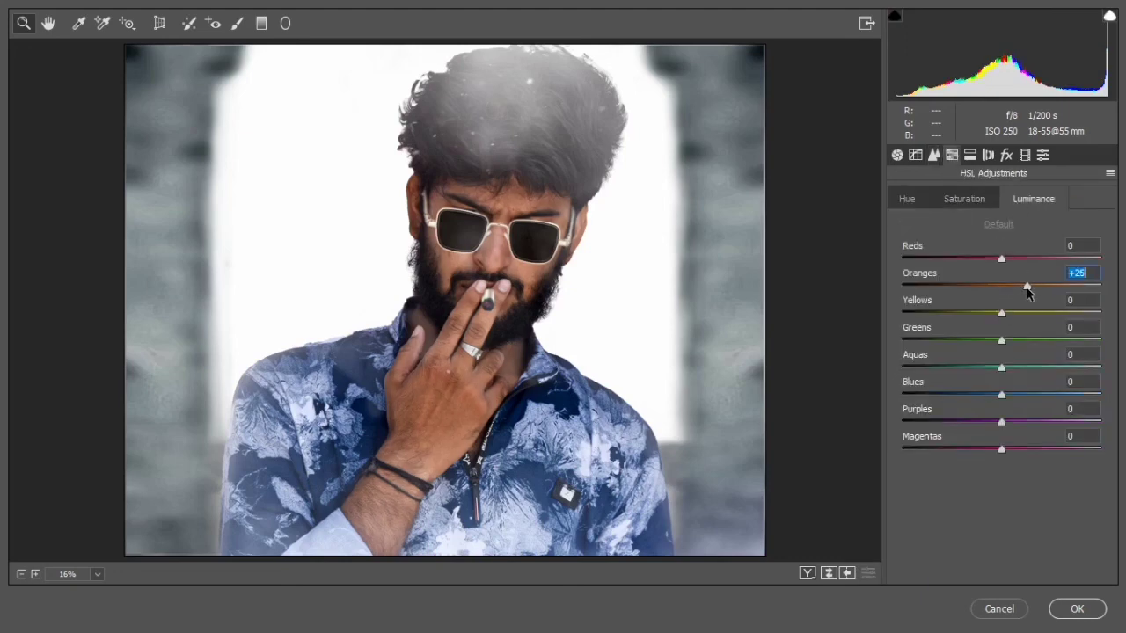
{"action": "left_click", "coordinate": [964, 199]}
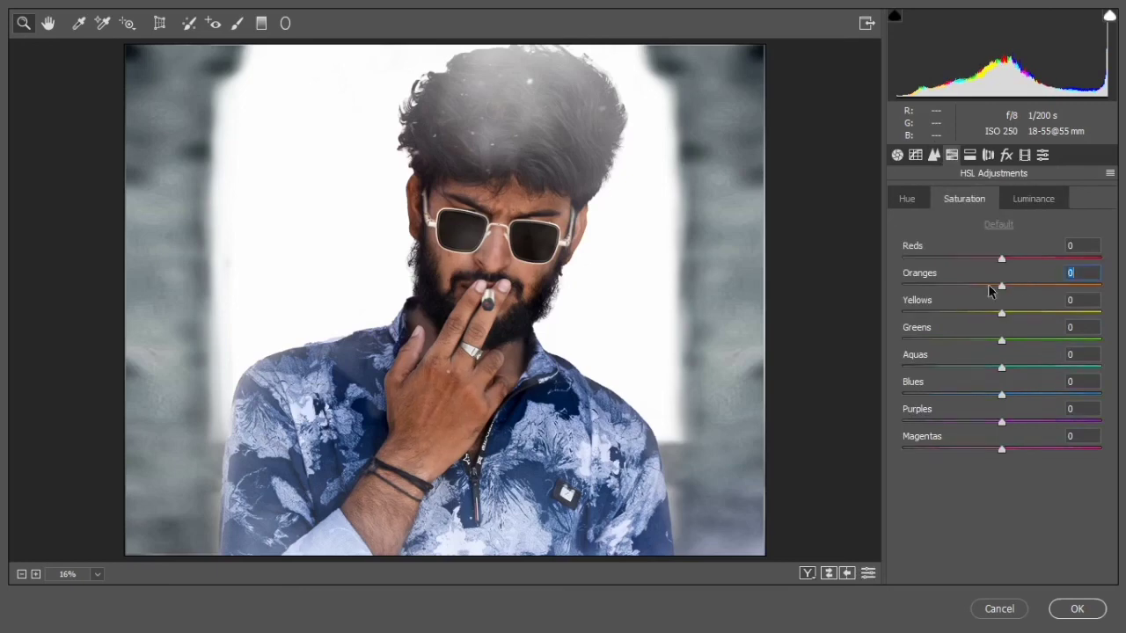
{"action": "left_click_drag", "start_coordinate": [1000, 289], "coordinate": [987, 291]}
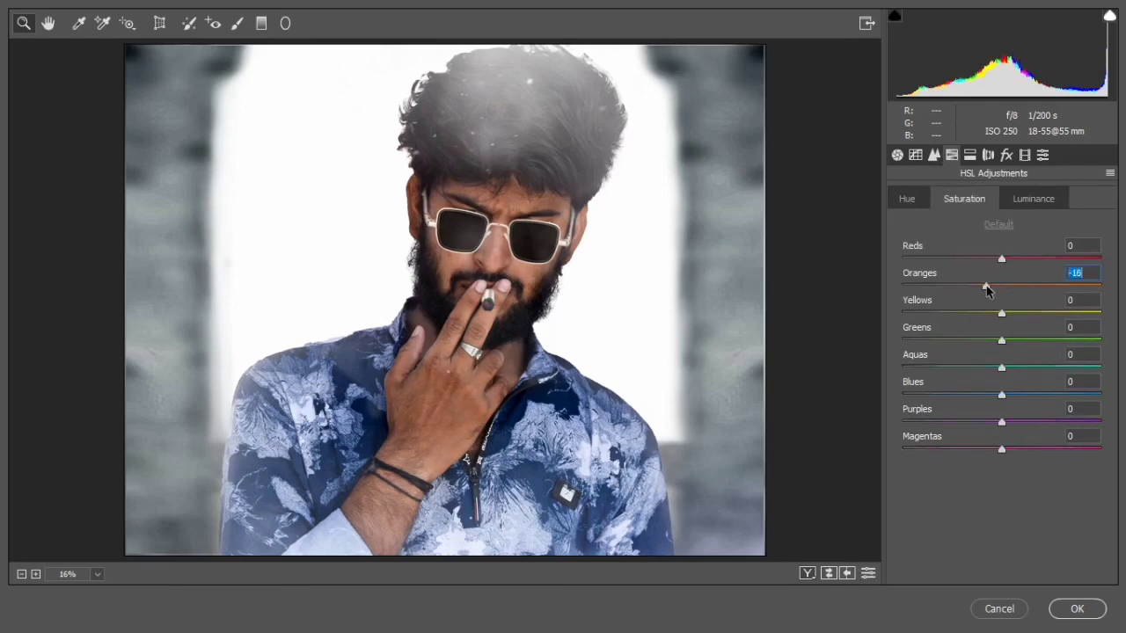
{"action": "left_click", "coordinate": [1025, 154]}
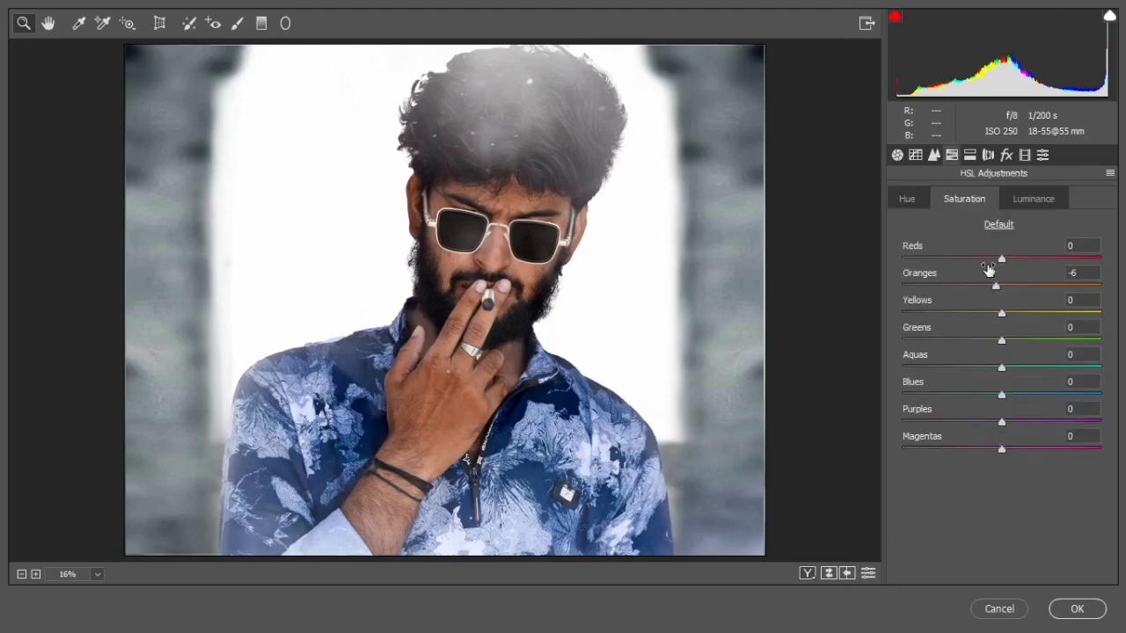
{"action": "left_click_drag", "start_coordinate": [989, 270], "coordinate": [981, 293]}
Add a slight dark lens vignette, set the tone curve Darks to -11, and apply the Camera Raw Filter.
{"action": "left_click", "coordinate": [988, 155]}
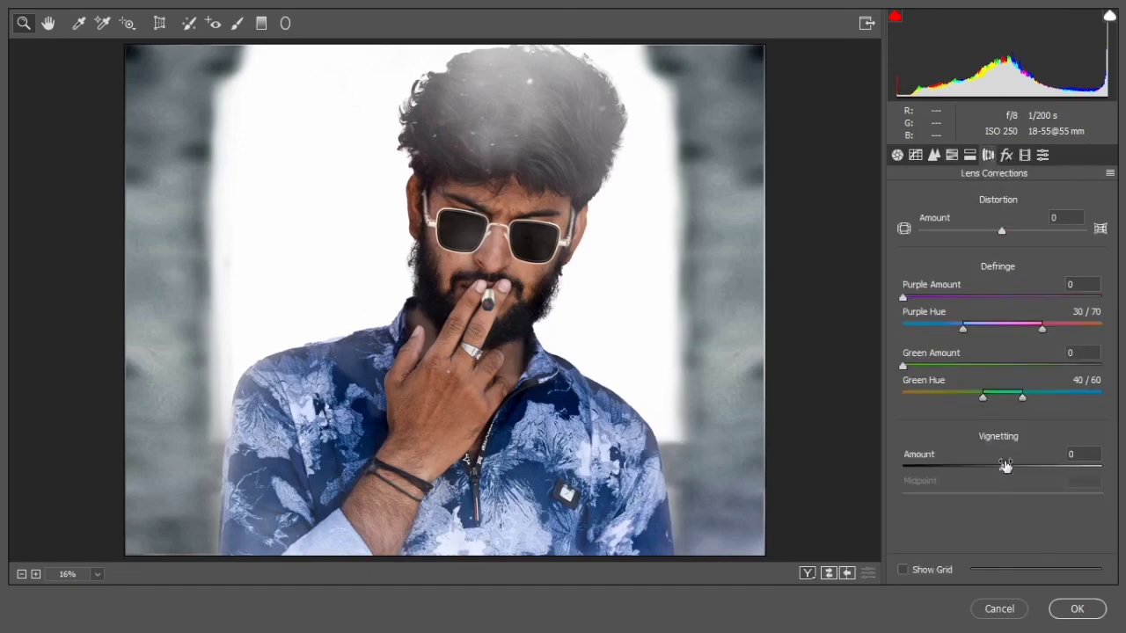
{"action": "left_click_drag", "start_coordinate": [1002, 468], "coordinate": [989, 471]}
{"action": "left_click", "coordinate": [916, 155]}
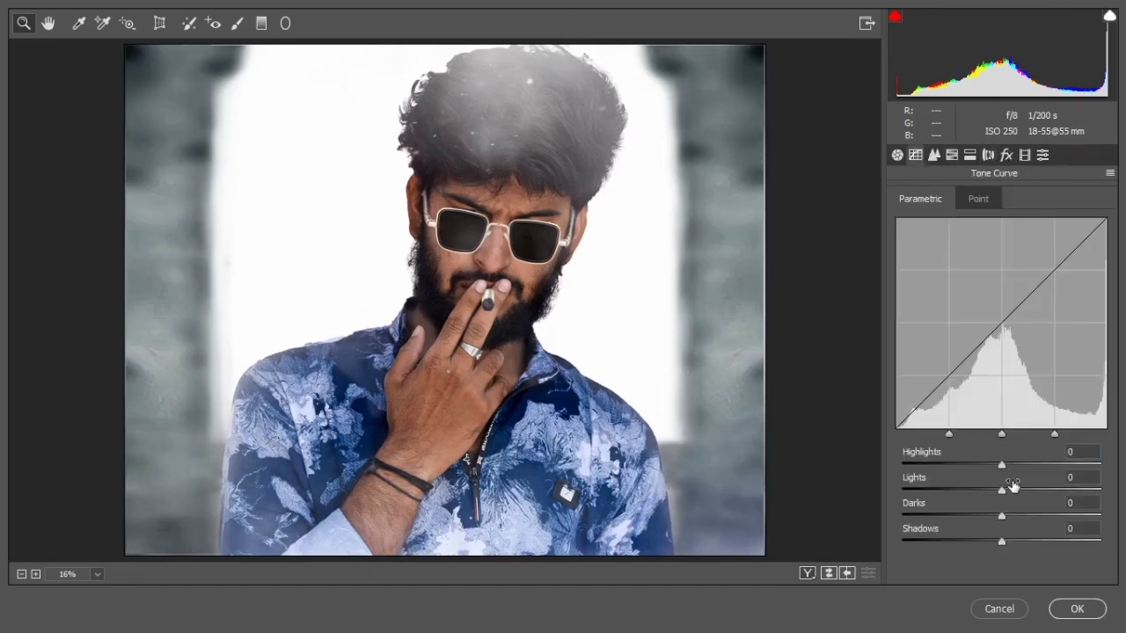
{"action": "left_click_drag", "start_coordinate": [1001, 516], "coordinate": [989, 516]}
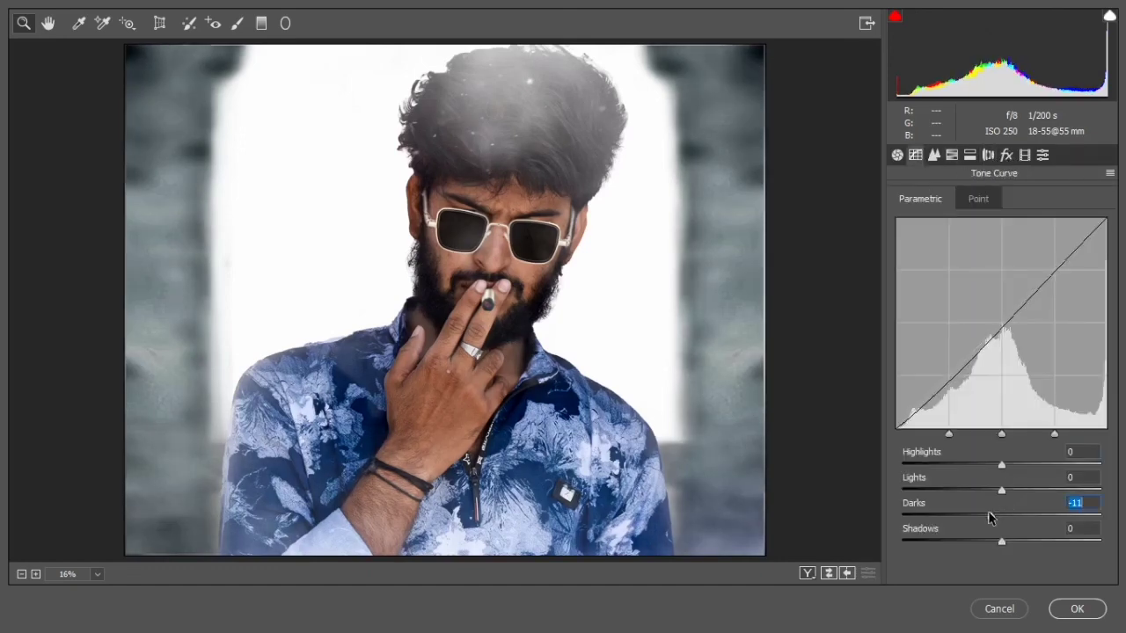
{"action": "left_click", "coordinate": [1090, 616]}
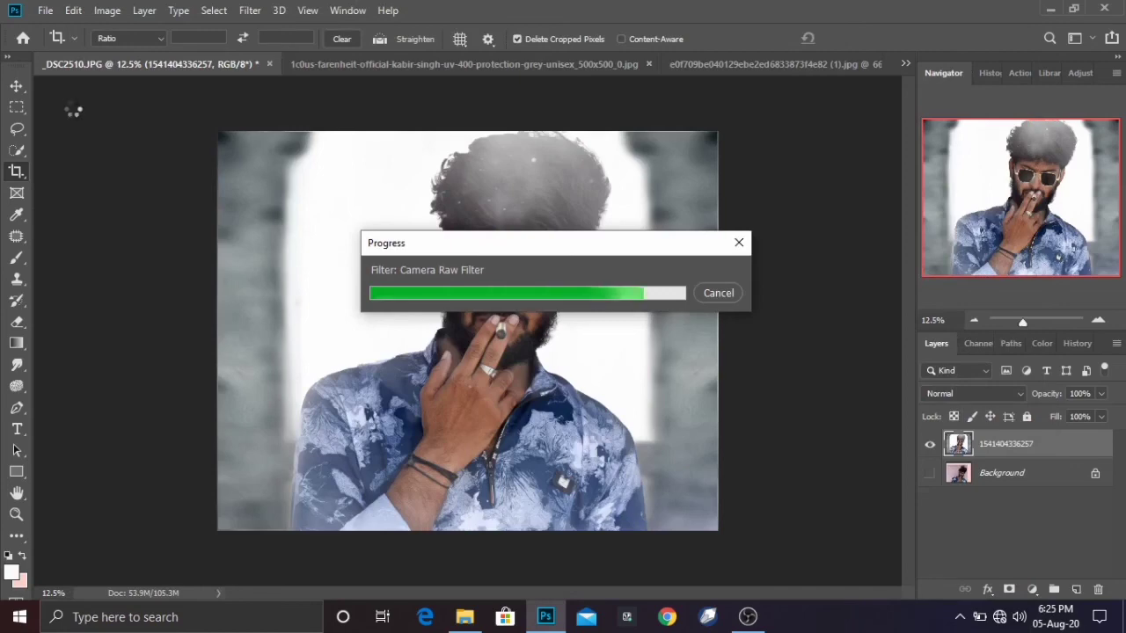
Place the 20200524_094805 SE logo as an embedded layer, scaled to 3.74% in the picture's upper-left corner.
{"action": "key", "text": "alt+f"}
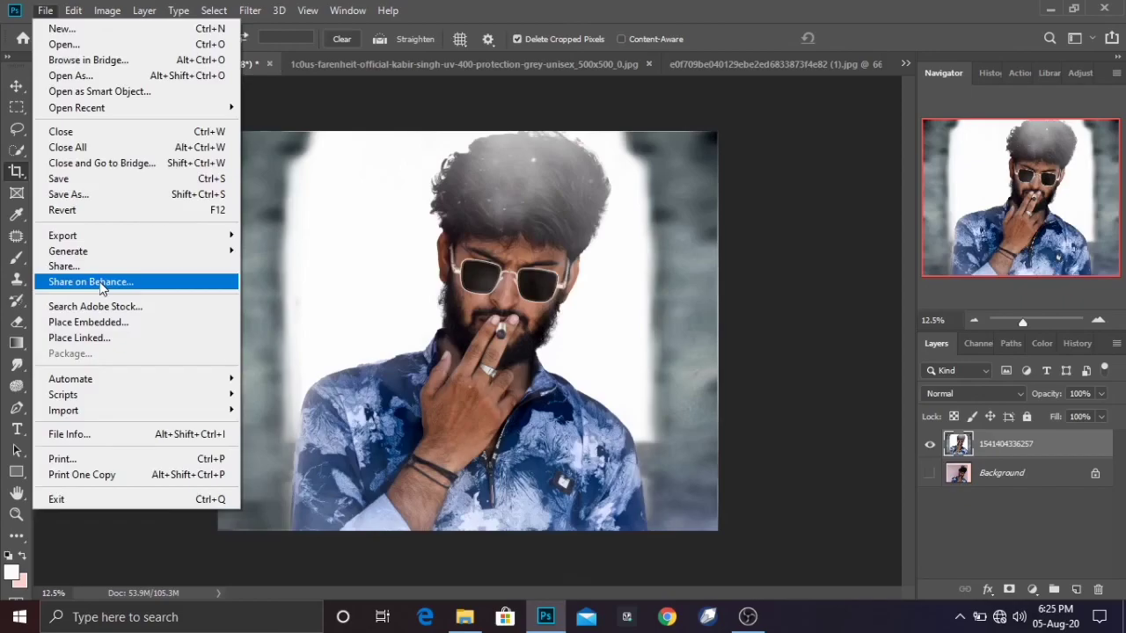
{"action": "left_click", "coordinate": [88, 322]}
{"action": "double_click", "coordinate": [979, 230]}
{"action": "left_click_drag", "start_coordinate": [649, 529], "coordinate": [258, 176]}
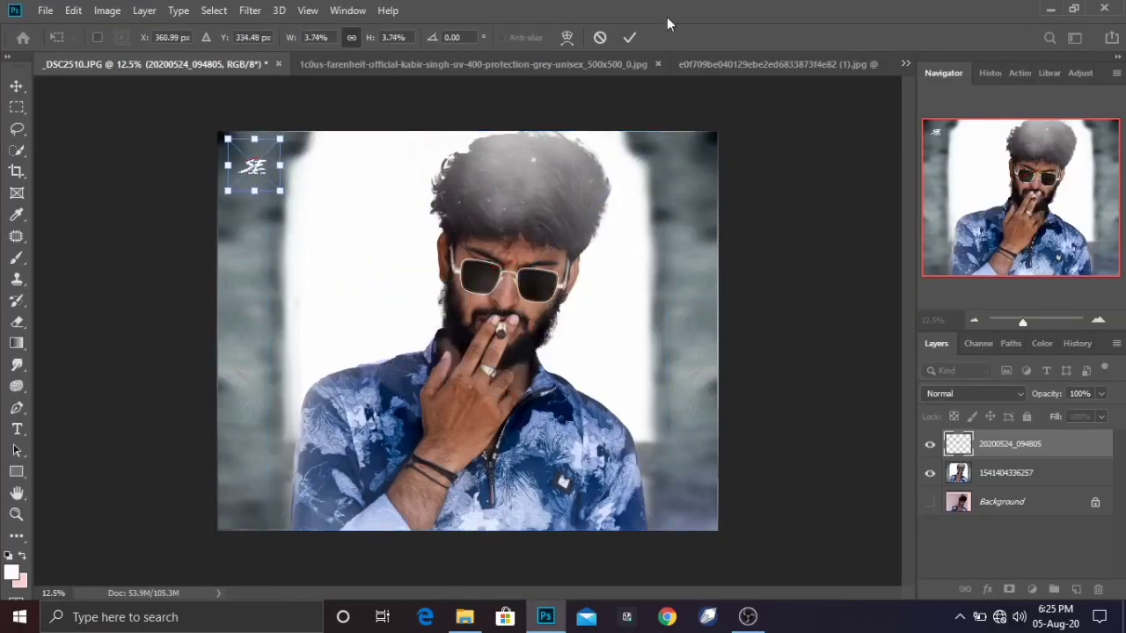
{"action": "left_click", "coordinate": [630, 37]}
Merge the SE logo layer with the composite image layer below it.
{"action": "key", "text": "c"}
{"action": "right_click", "coordinate": [987, 476]}
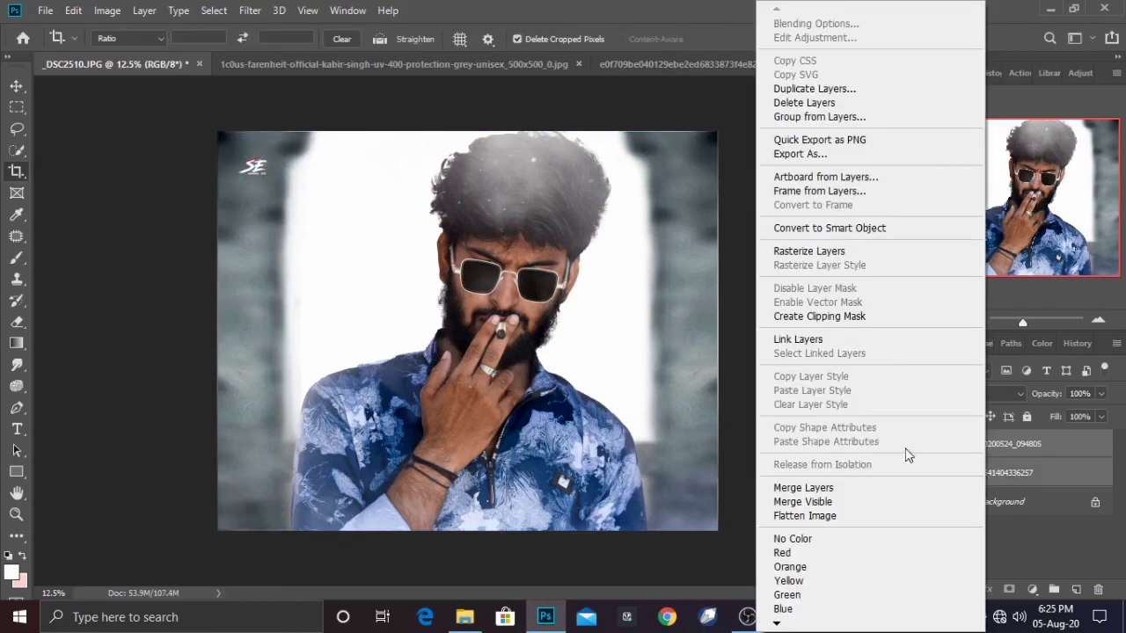